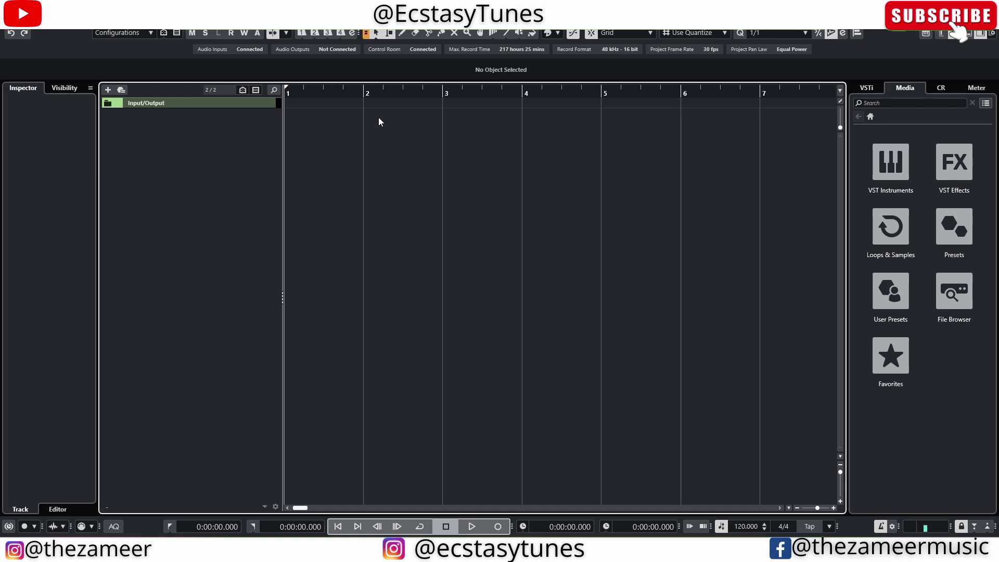
- Add one stereo audio track and one instrument track without a VST instrument, keeping the Add Track dialog open
{"action": "left_click", "coordinate": [108, 92]}
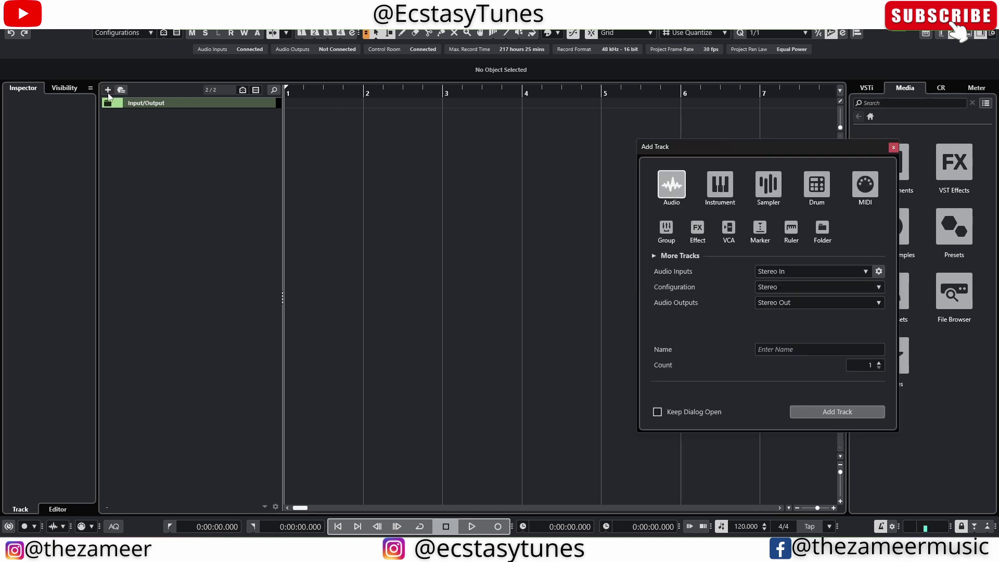
{"action": "left_click_drag", "start_coordinate": [720, 147], "coordinate": [430, 151]}
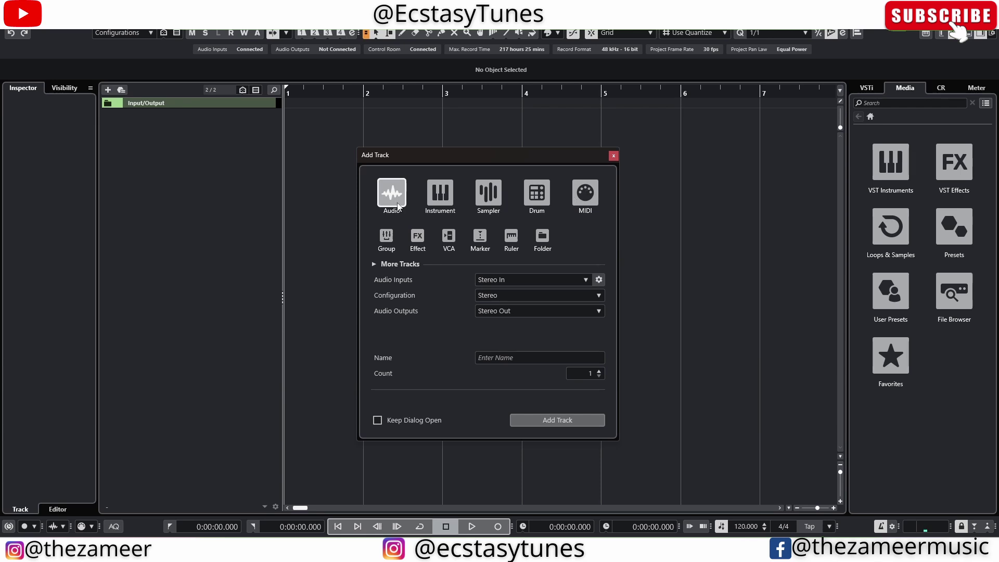
{"action": "left_click", "coordinate": [376, 419]}
{"action": "left_click", "coordinate": [526, 418]}
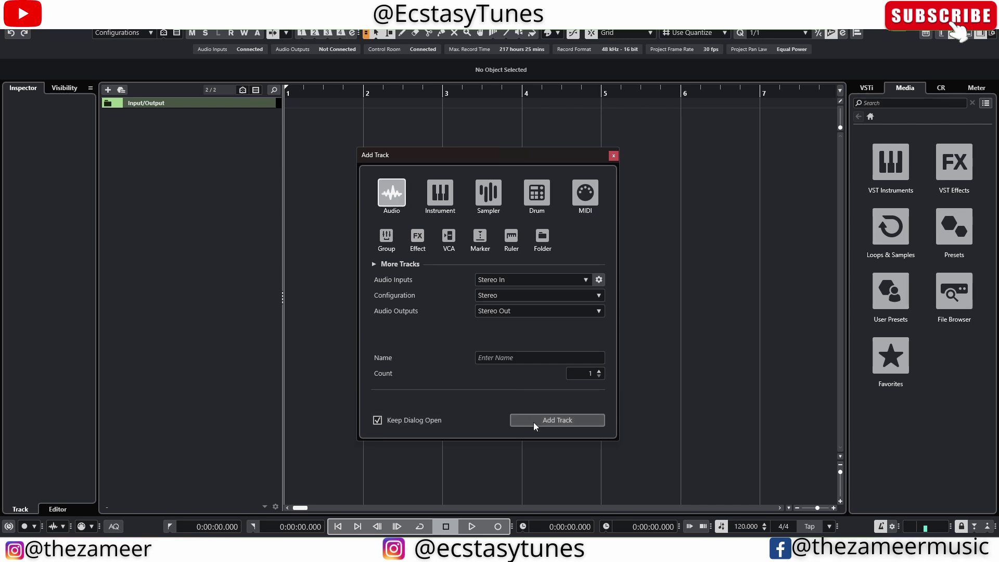
{"action": "left_click", "coordinate": [440, 192]}
{"action": "left_click", "coordinate": [547, 420]}
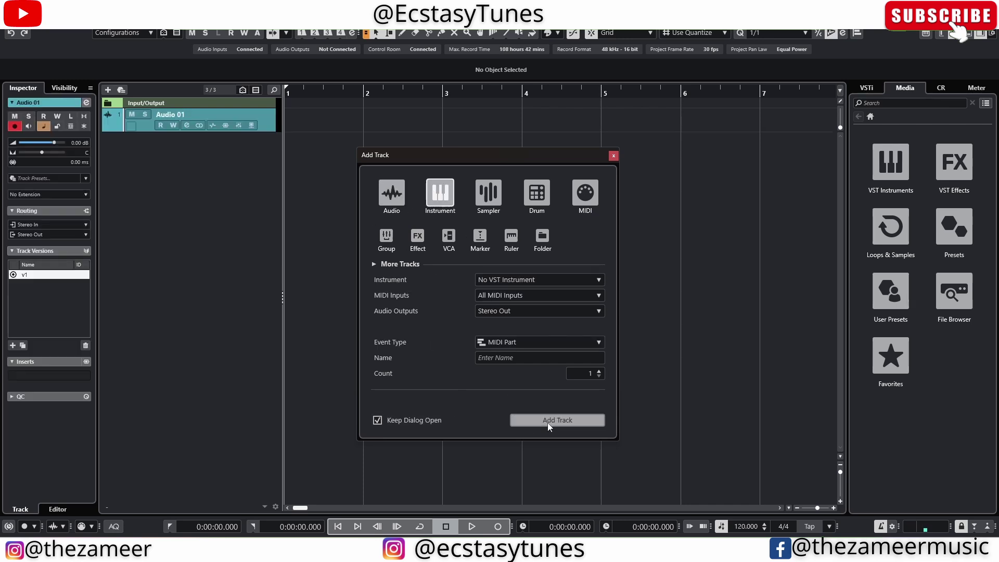
- Add a sampler track, a drum track and a MIDI track to the project, and close the Add Track dialog
{"action": "left_click", "coordinate": [489, 194]}
{"action": "left_click", "coordinate": [563, 419]}
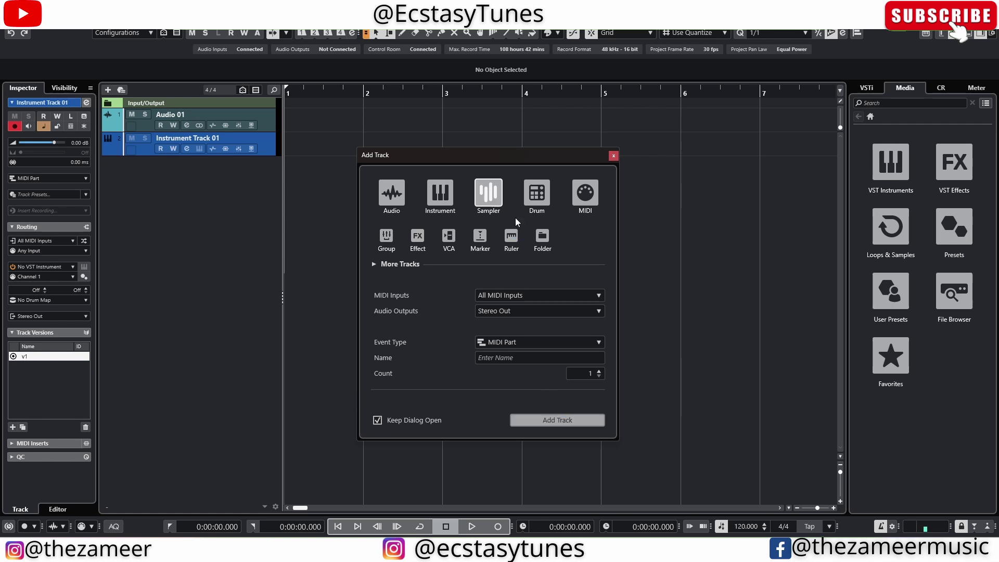
{"action": "left_click", "coordinate": [536, 192]}
{"action": "left_click", "coordinate": [575, 418]}
{"action": "left_click", "coordinate": [585, 193]}
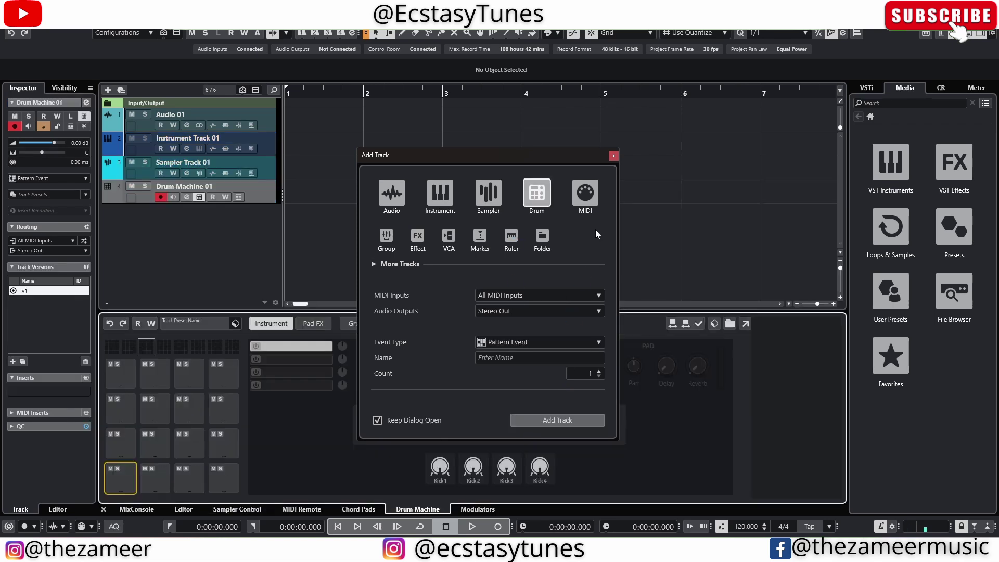
{"action": "left_click", "coordinate": [577, 421]}
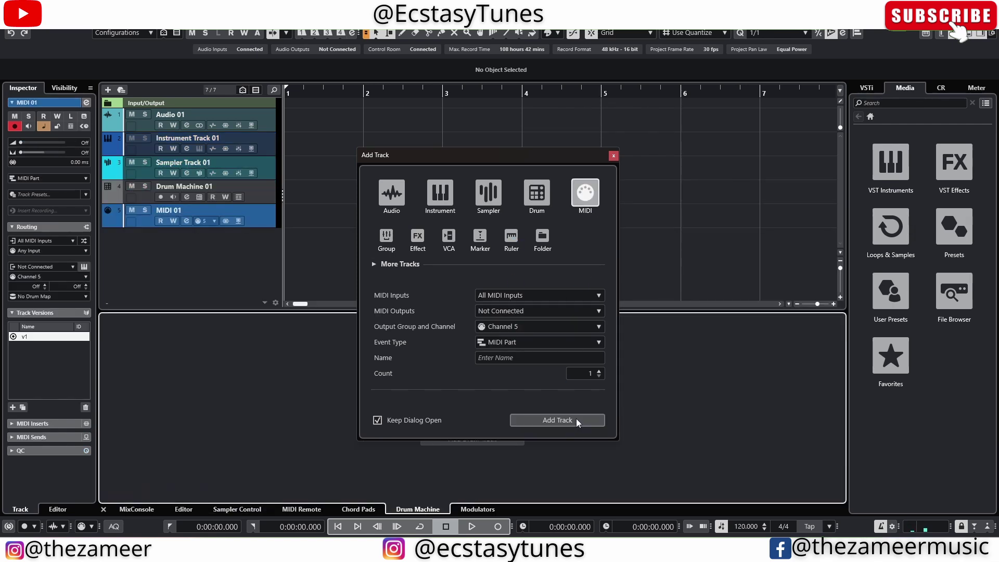
{"action": "left_click", "coordinate": [613, 156]}
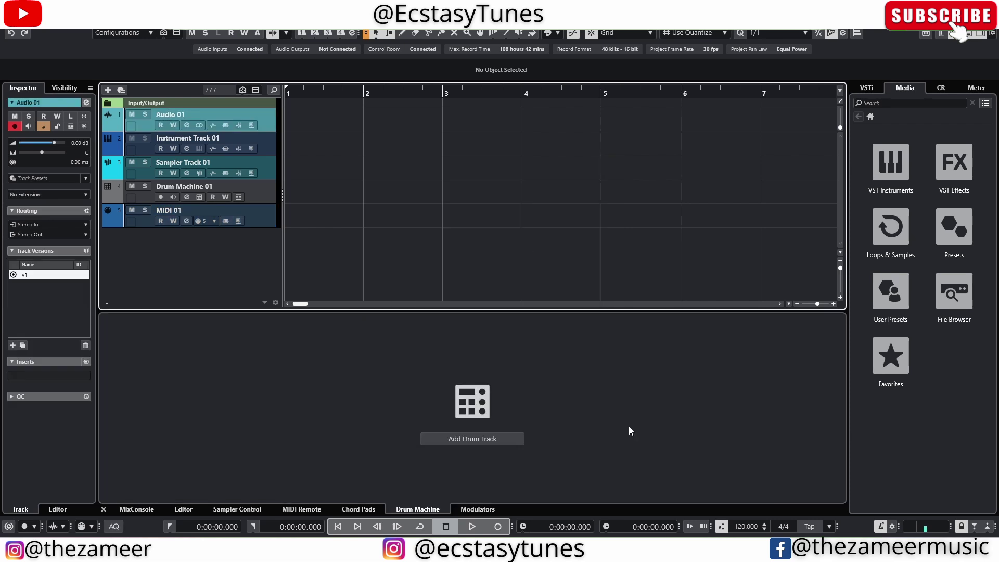
- Open the Modulators view and check modulator availability on the audio, instrument, sampler, drum and MIDI tracks
{"action": "left_click", "coordinate": [501, 509]}
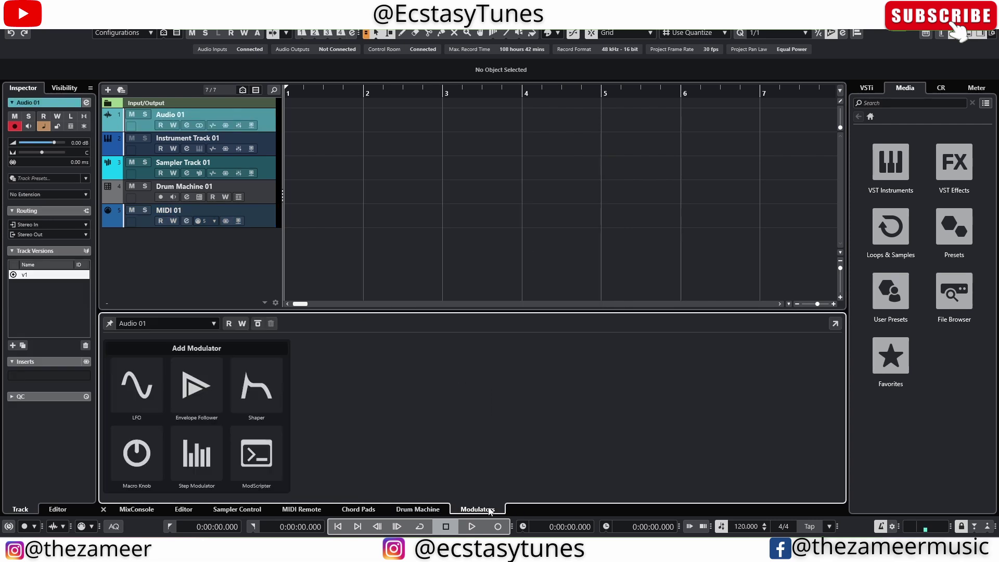
{"action": "left_click", "coordinate": [270, 143]}
{"action": "left_click", "coordinate": [269, 118]}
{"action": "left_click", "coordinate": [270, 143]}
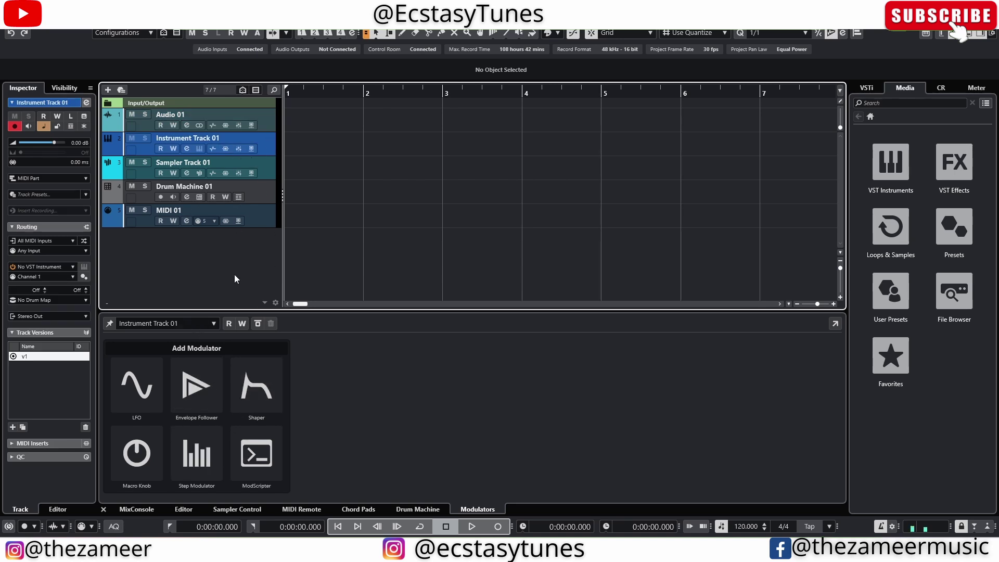
{"action": "left_click", "coordinate": [269, 161]}
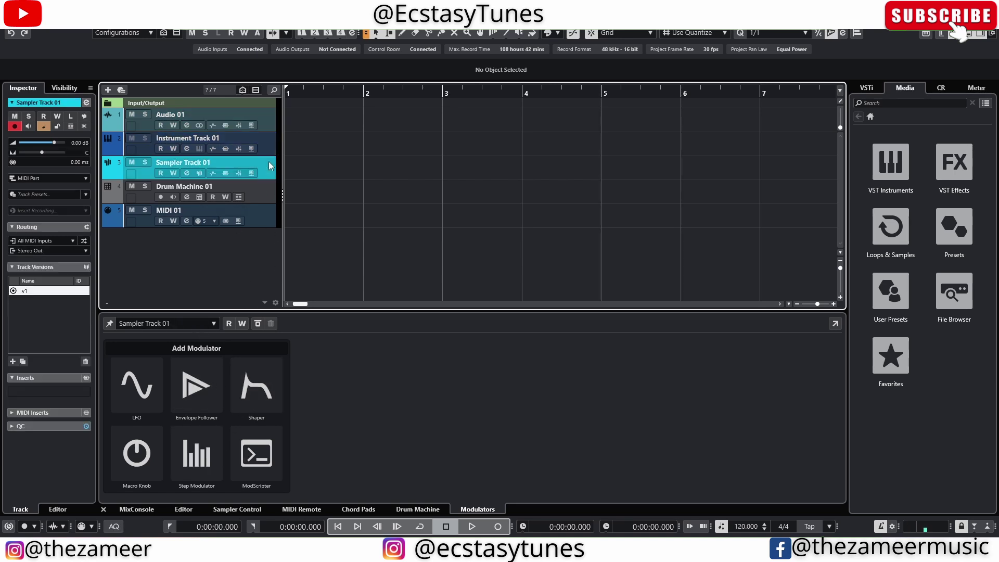
{"action": "left_click", "coordinate": [251, 192]}
{"action": "left_click", "coordinate": [265, 218]}
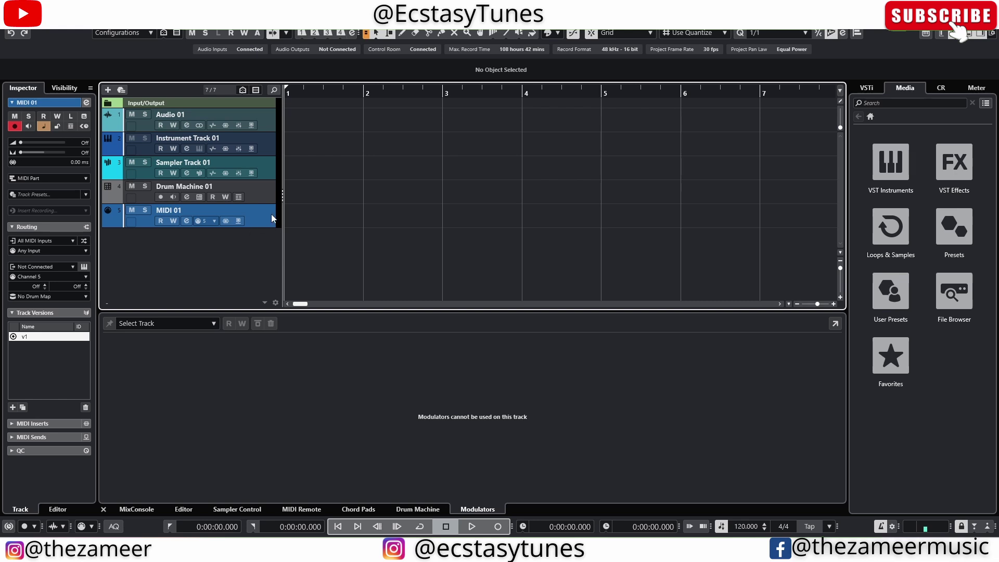
- Load HALion 7 as the VST instrument on Instrument Track 01 and close its plug-in window
{"action": "left_click", "coordinate": [265, 142]}
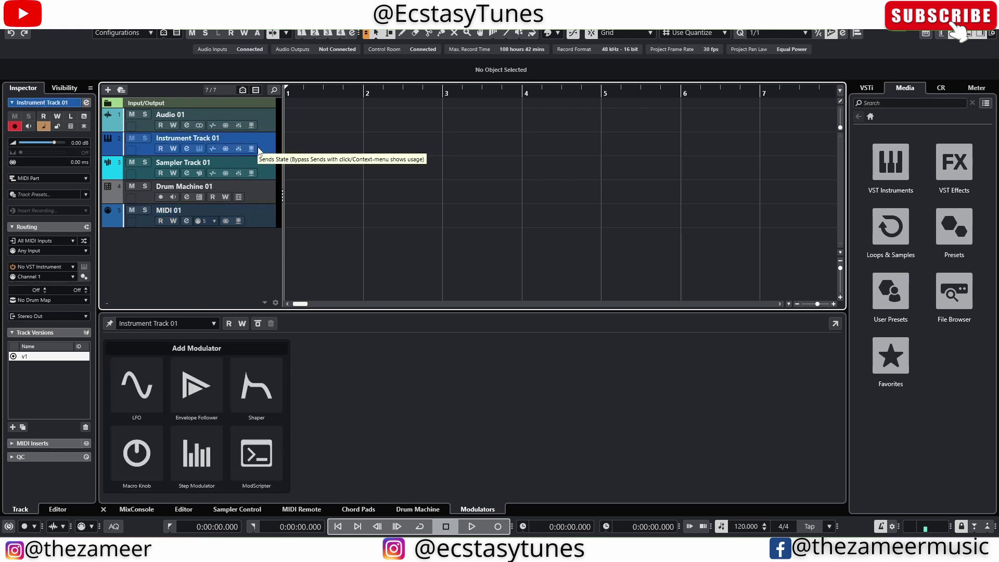
{"action": "left_click", "coordinate": [34, 267]}
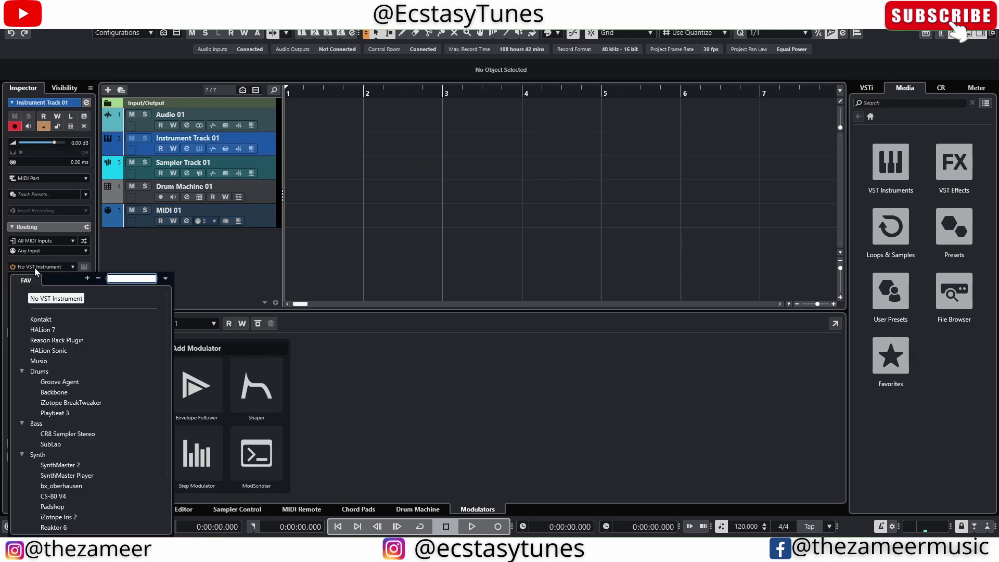
{"action": "left_click", "coordinate": [51, 330]}
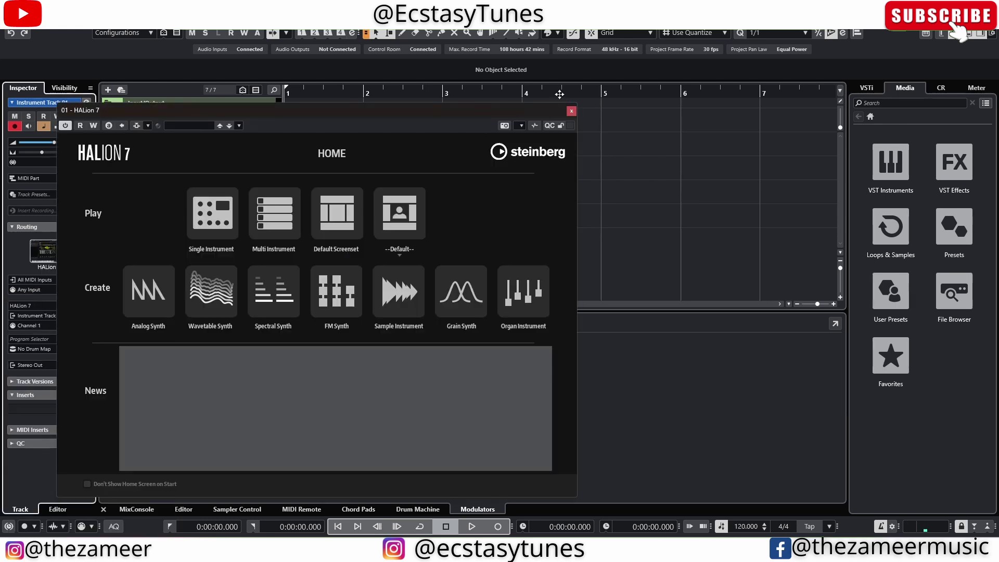
{"action": "left_click", "coordinate": [571, 111]}
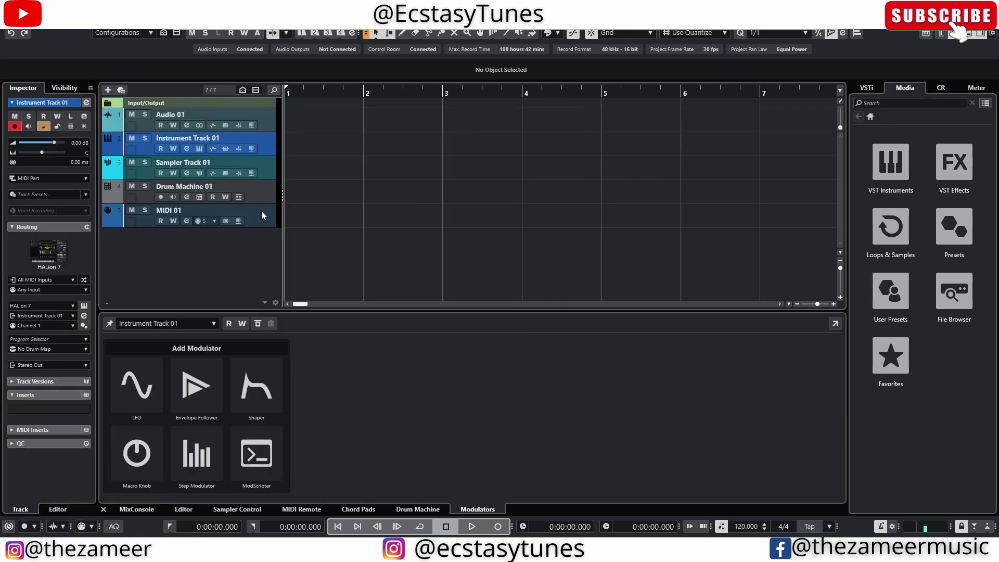
- Route the MIDI 01 track's output to HALion 7 - Port A
{"action": "left_click", "coordinate": [249, 218]}
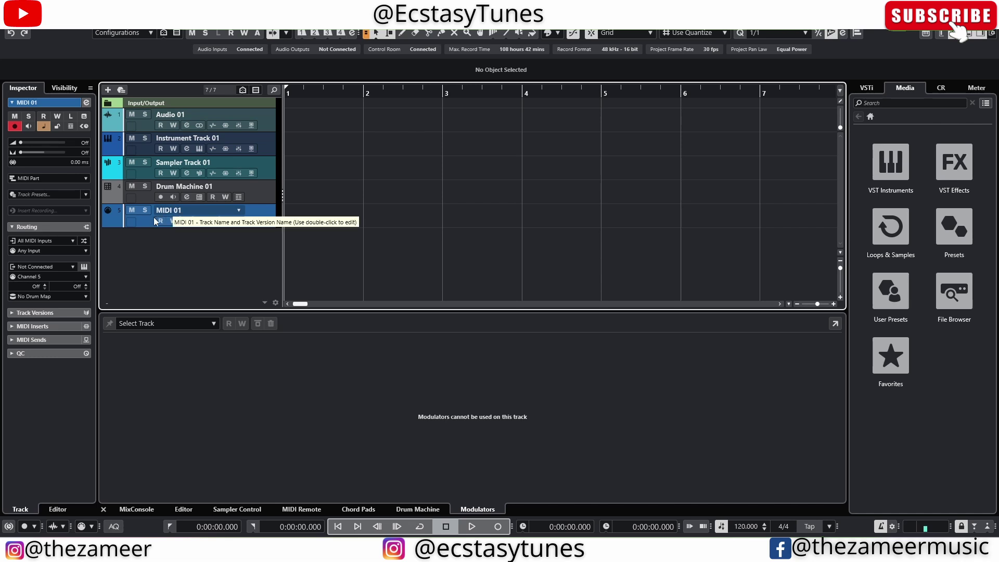
{"action": "left_click", "coordinate": [39, 267]}
{"action": "left_click", "coordinate": [29, 368]}
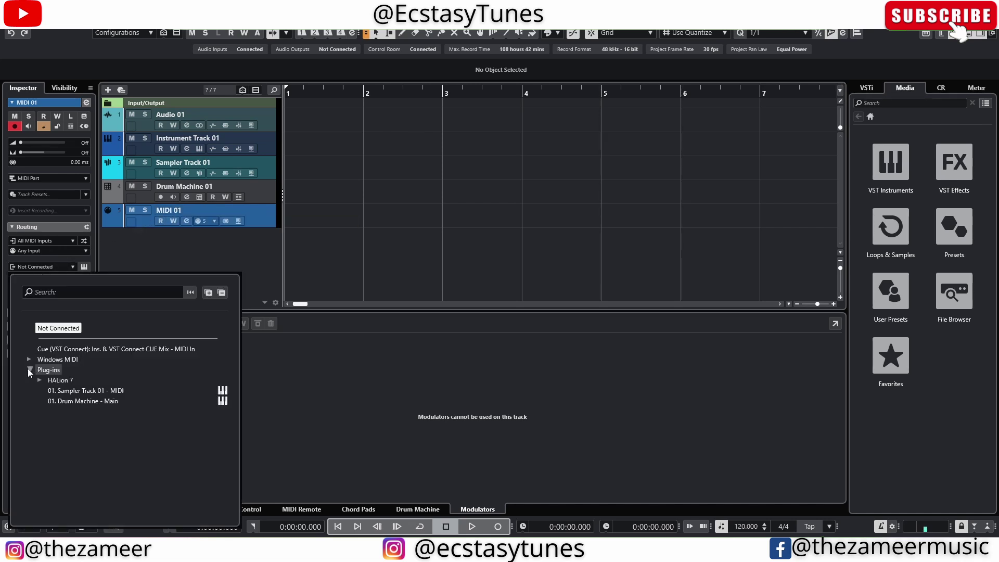
{"action": "left_click", "coordinate": [62, 380]}
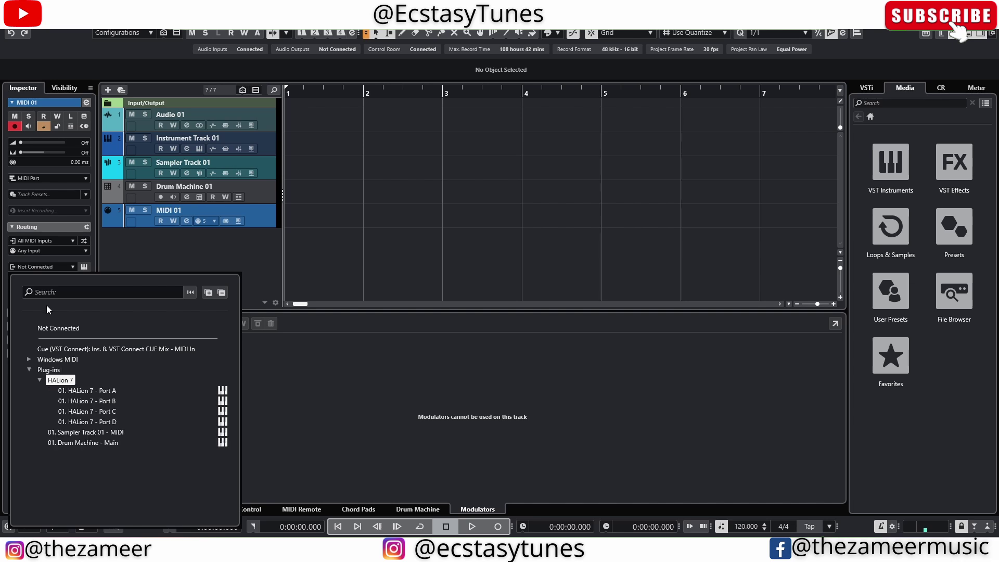
{"action": "left_click", "coordinate": [102, 391]}
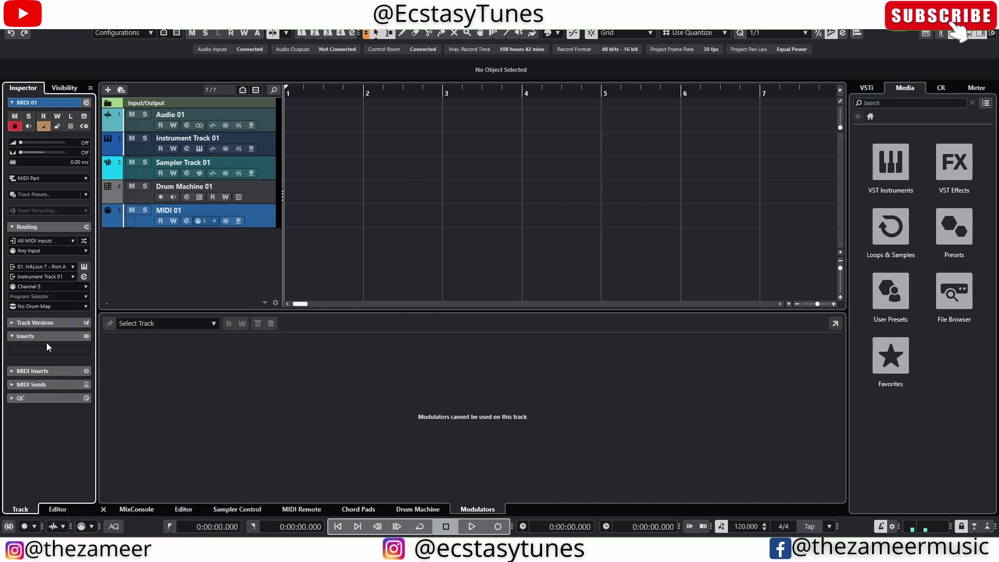
- Set the MIDI 01 track's output channel to Channel 2
{"action": "left_click", "coordinate": [49, 287]}
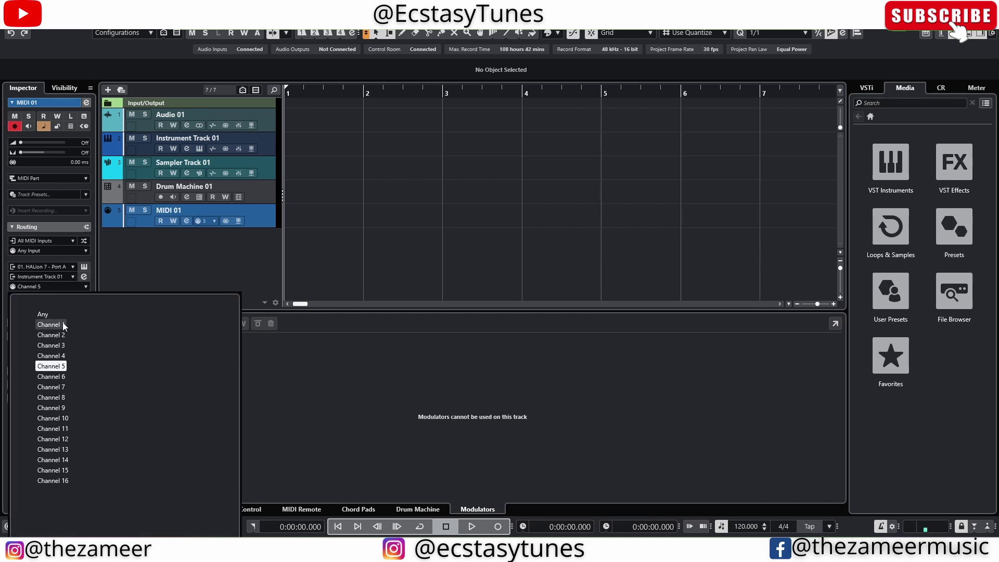
{"action": "left_click", "coordinate": [63, 325]}
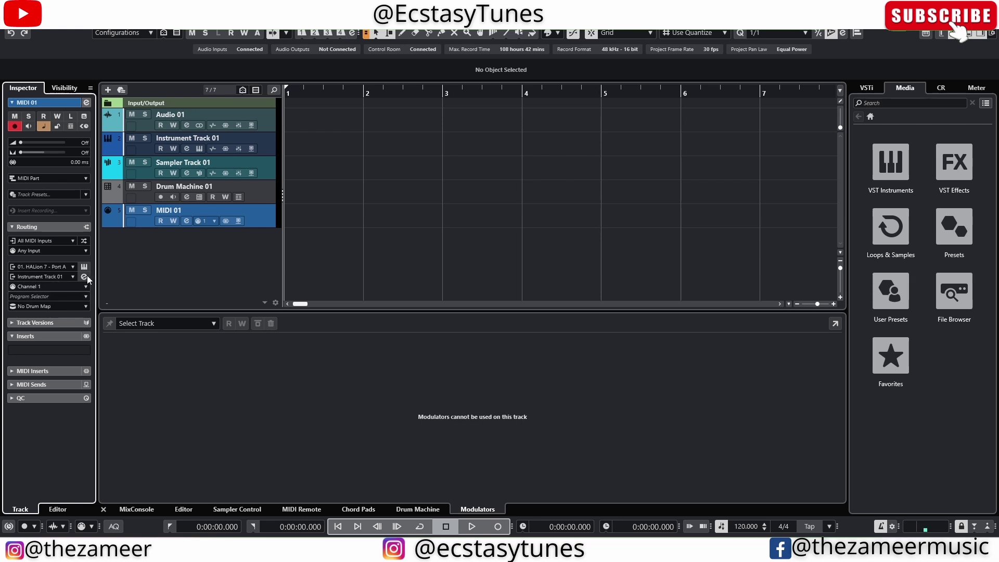
{"action": "left_click", "coordinate": [58, 284]}
{"action": "left_click", "coordinate": [54, 334]}
{"action": "left_click", "coordinate": [195, 262]}
- Activate HALion 7's Out 2 [Stereo] as the instrument output for the MIDI 01 track
{"action": "left_click", "coordinate": [49, 276]}
{"action": "left_click", "coordinate": [95, 288]}
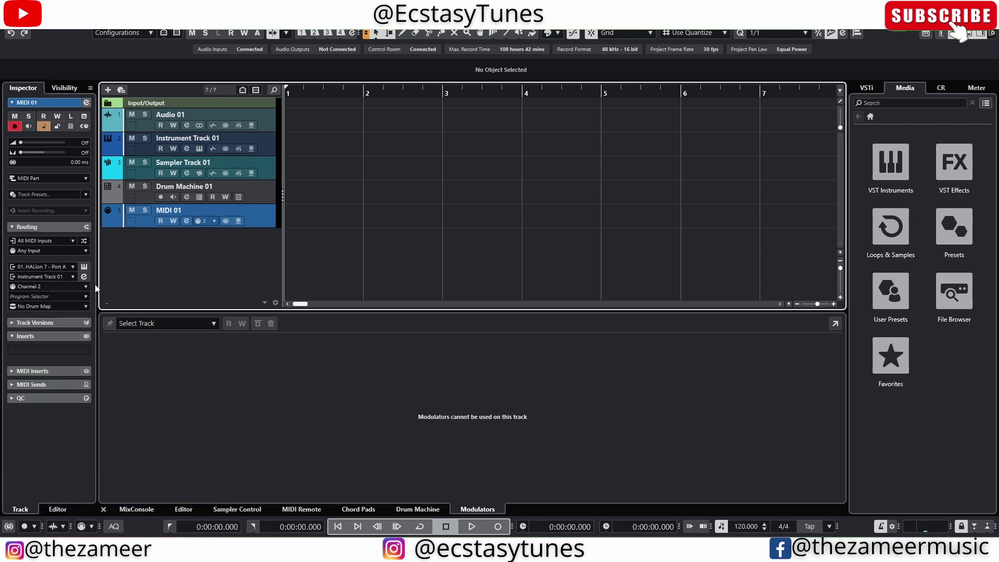
{"action": "left_click", "coordinate": [52, 278]}
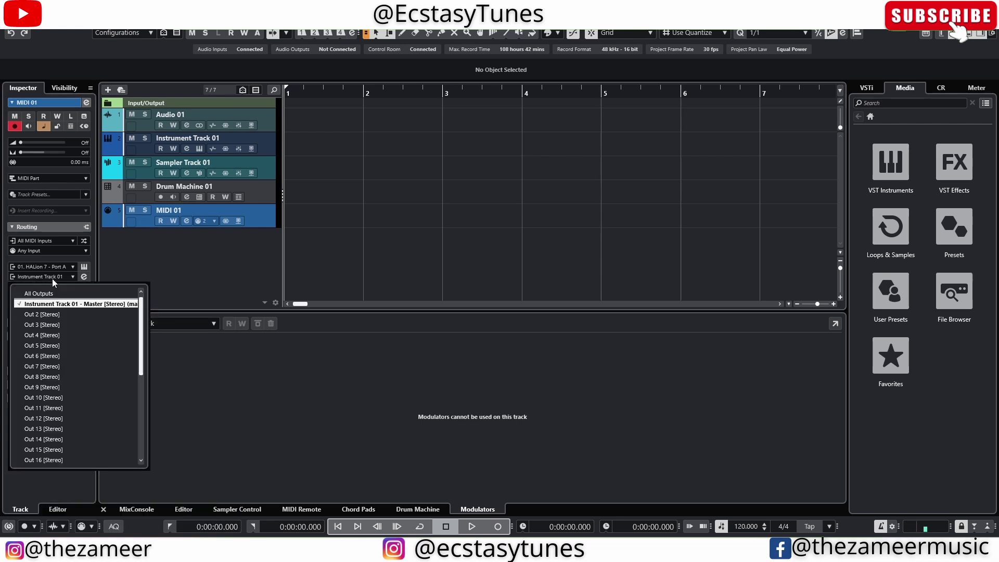
{"action": "left_click", "coordinate": [44, 314]}
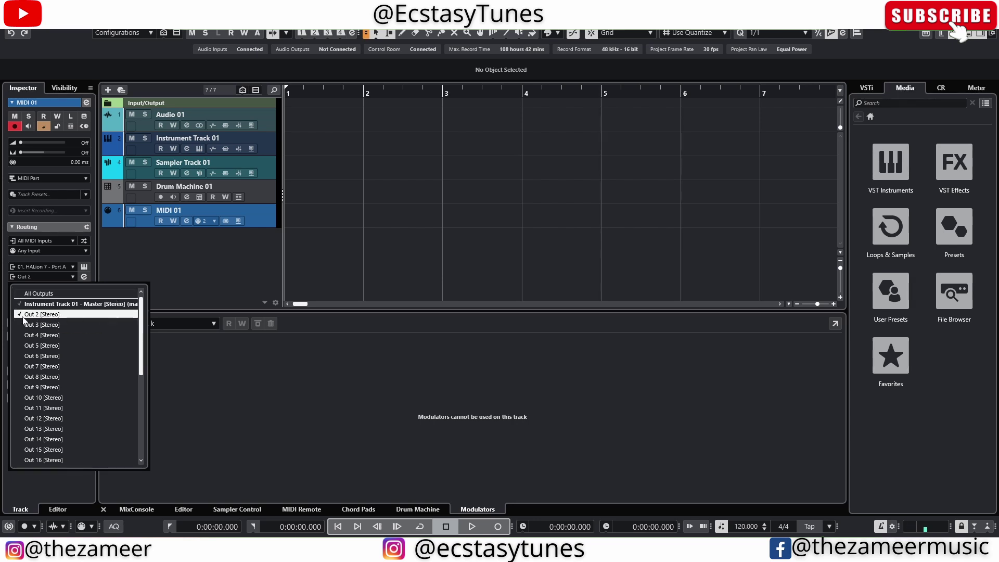
{"action": "left_click", "coordinate": [146, 262]}
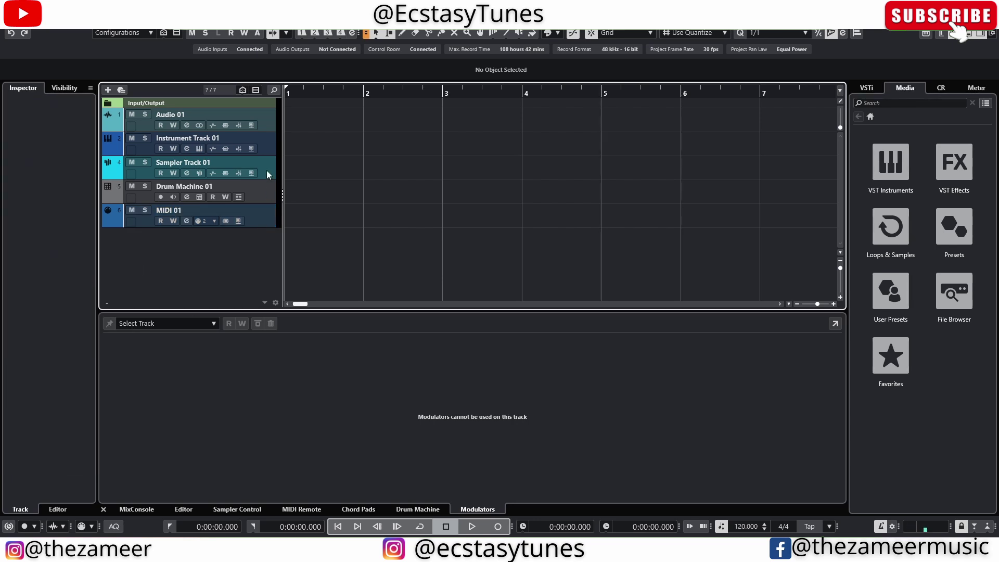
- Unfold the automation lanes of Instrument Track 01 and select its Out 2 lane
{"action": "left_click", "coordinate": [267, 146]}
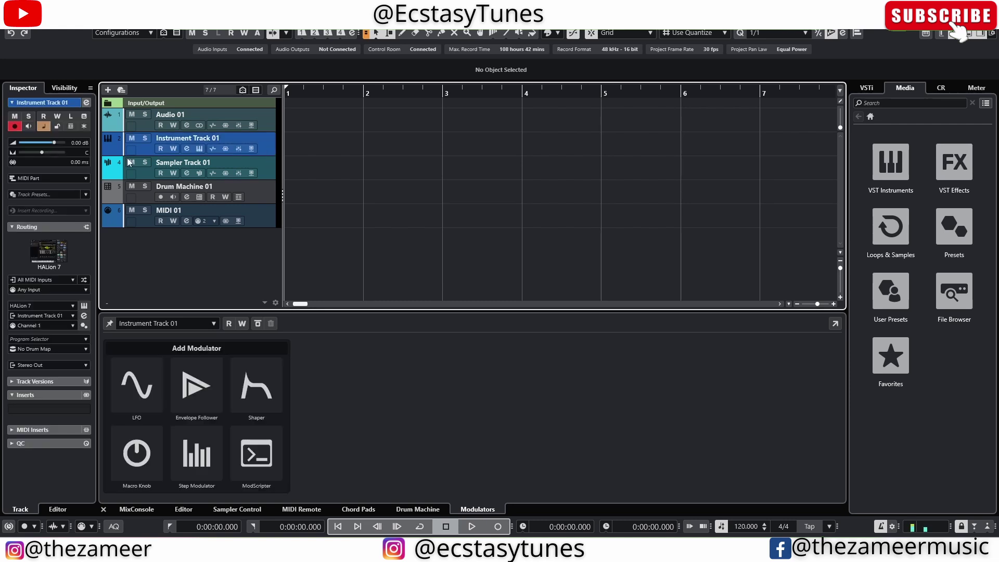
{"action": "left_click", "coordinate": [108, 151]}
{"action": "left_click", "coordinate": [167, 185]}
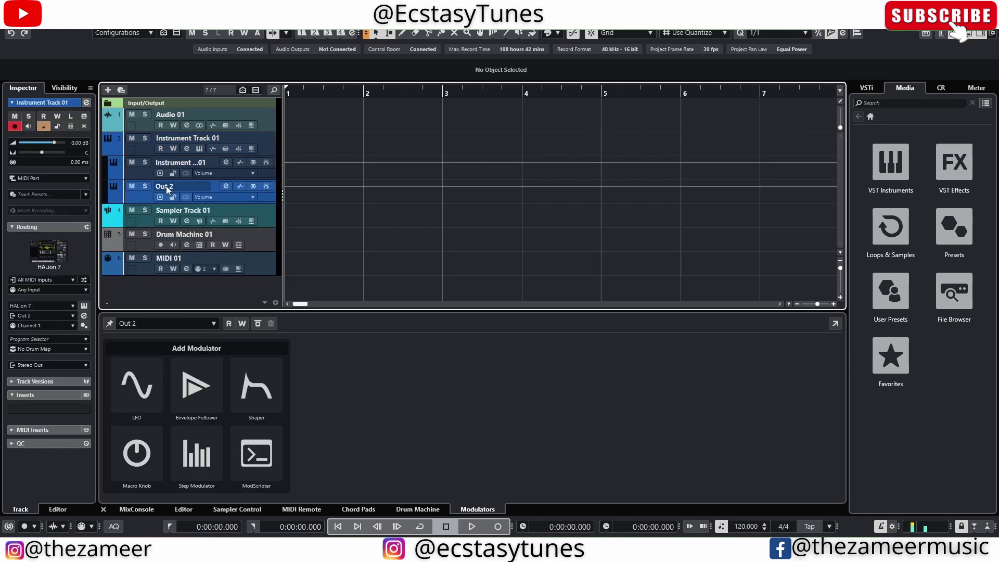
- Compare modulator availability between the MIDI 01 track and the Out 2 lane of Instrument Track 01
{"action": "left_click", "coordinate": [265, 268]}
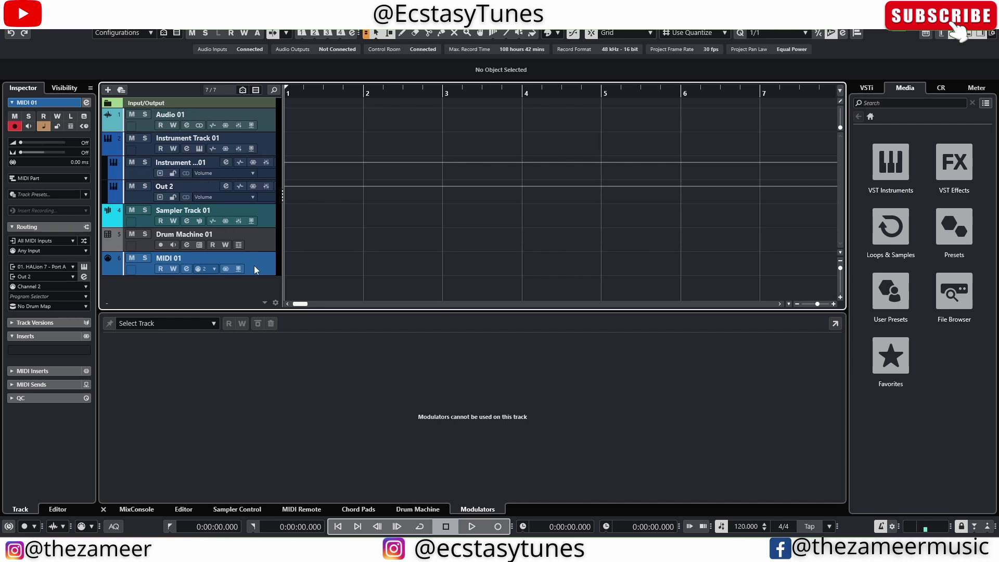
{"action": "left_click", "coordinate": [188, 188]}
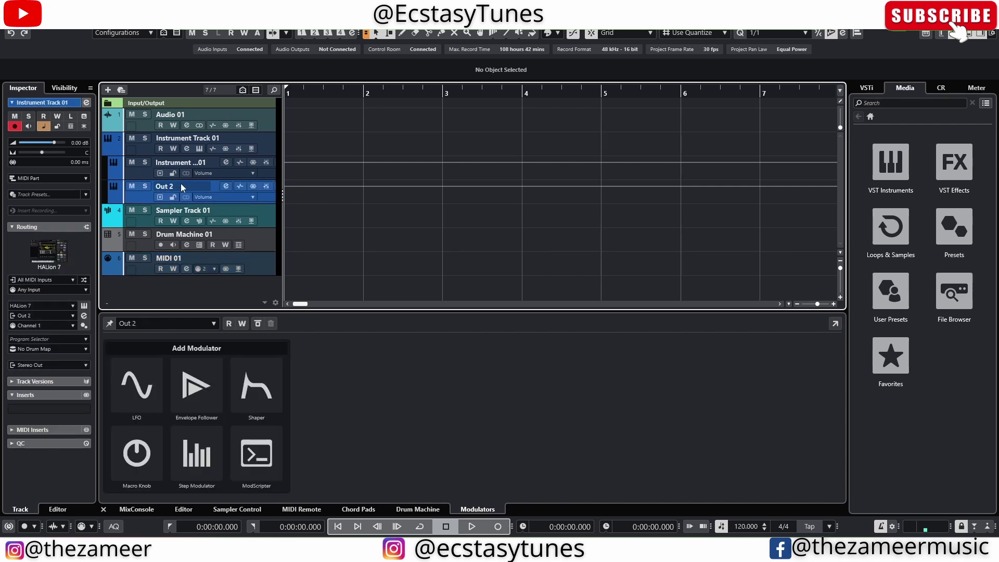
{"action": "right_click", "coordinate": [242, 177]}
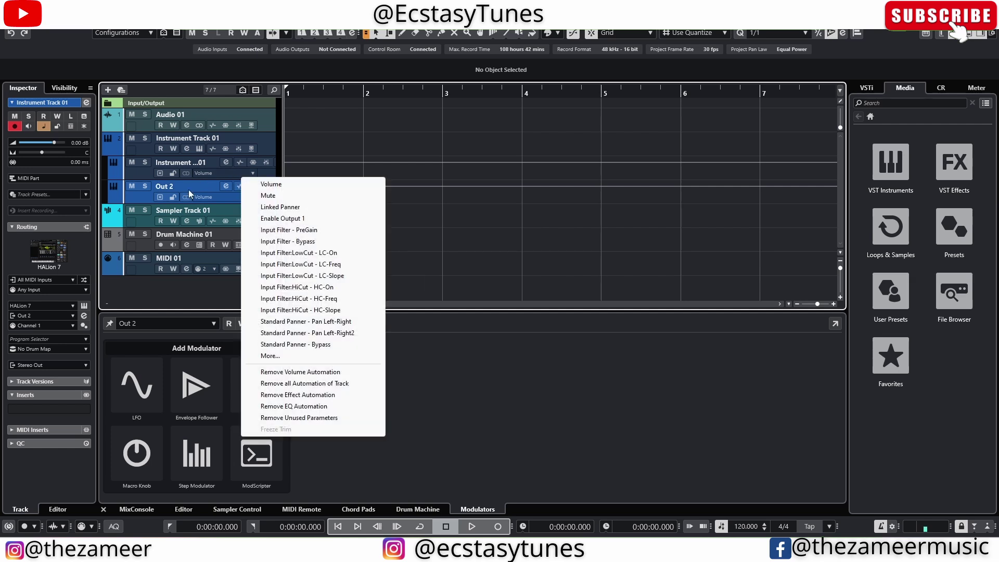
{"action": "left_click", "coordinate": [172, 341]}
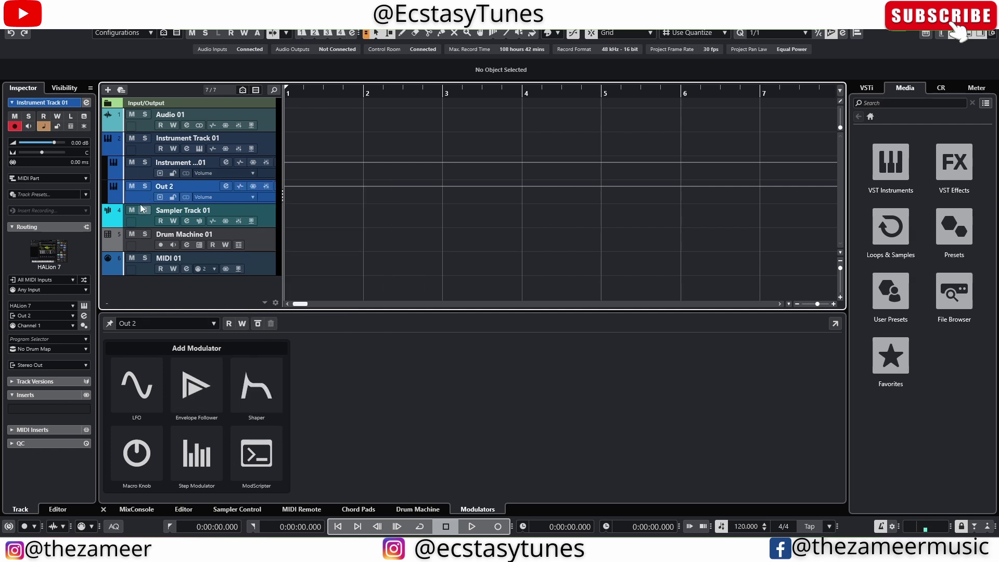
{"action": "left_click", "coordinate": [267, 264]}
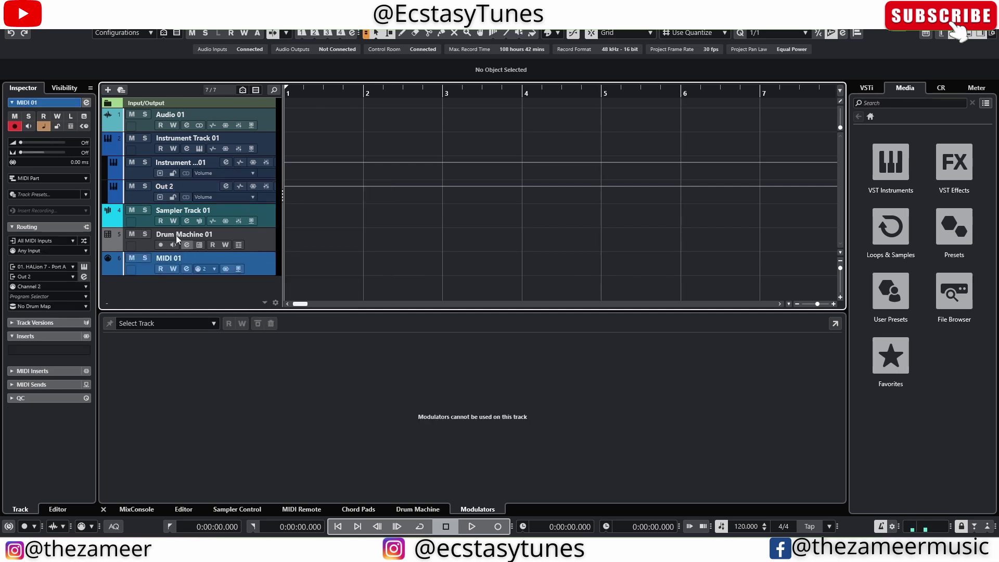
{"action": "left_click", "coordinate": [148, 203]}
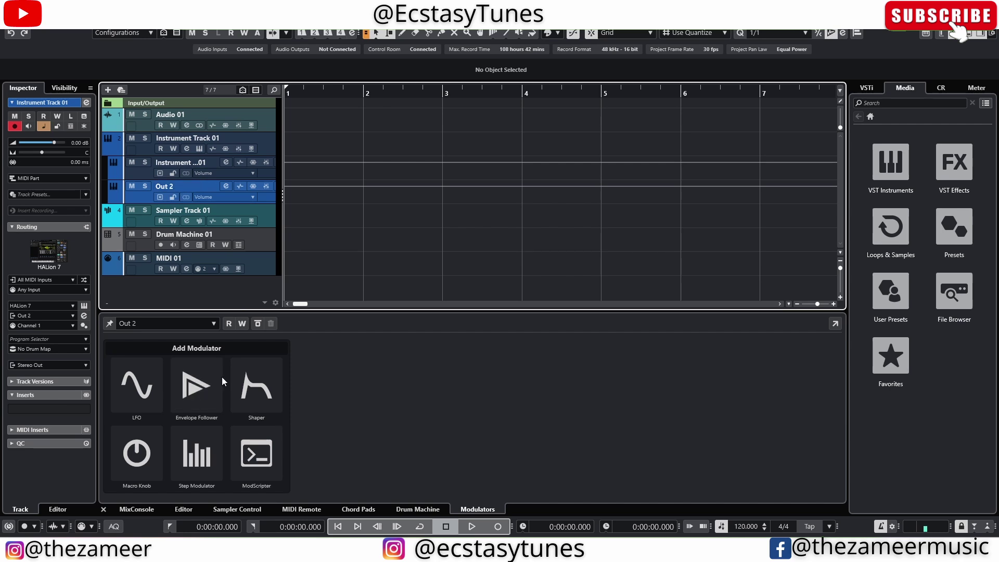
{"action": "left_click", "coordinate": [257, 261]}
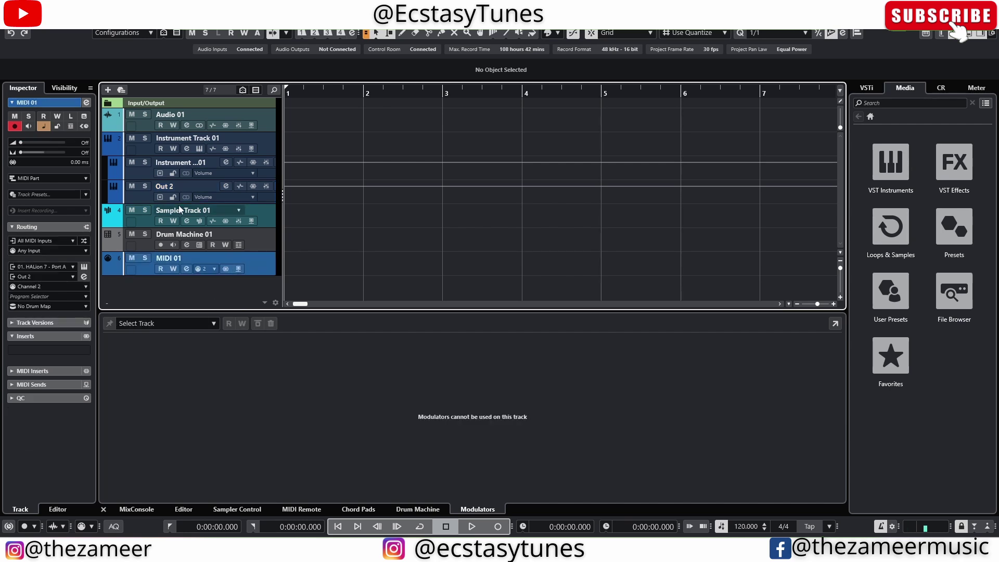
- Fold the output lanes of Instrument Track 01 and check modulator availability on the Audio 01 and MIDI 01 tracks
{"action": "left_click", "coordinate": [108, 128]}
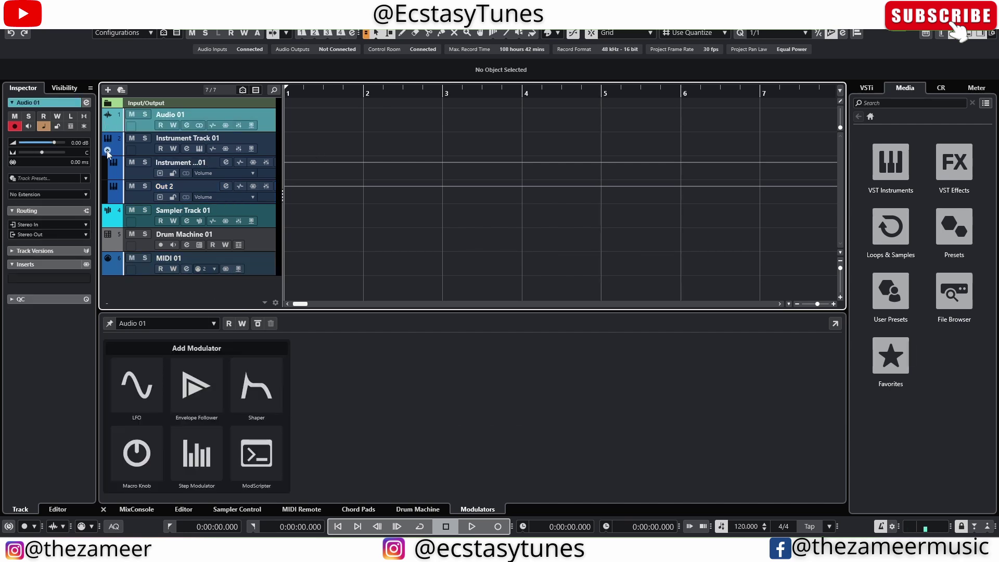
{"action": "left_click", "coordinate": [108, 151]}
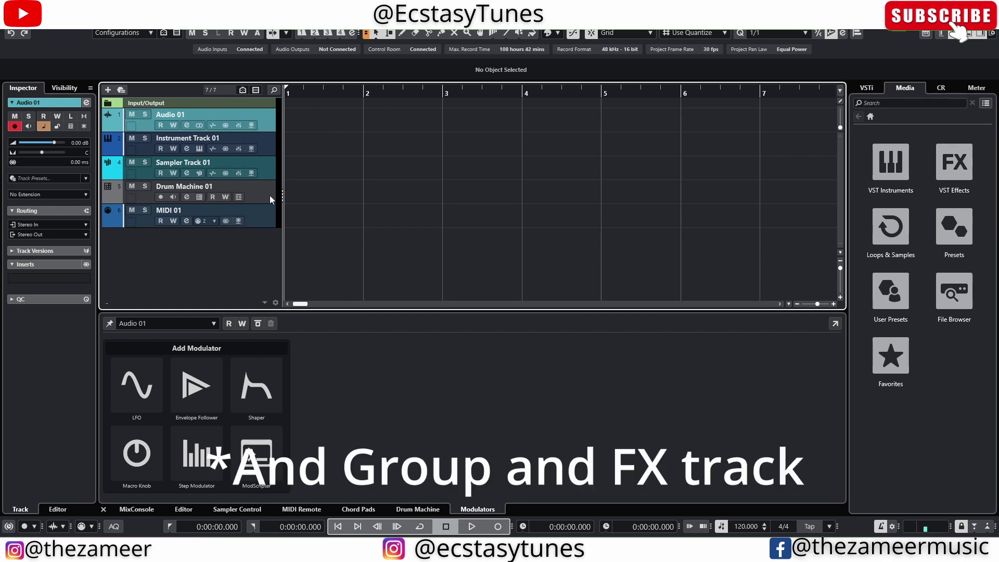
{"action": "left_click", "coordinate": [264, 218]}
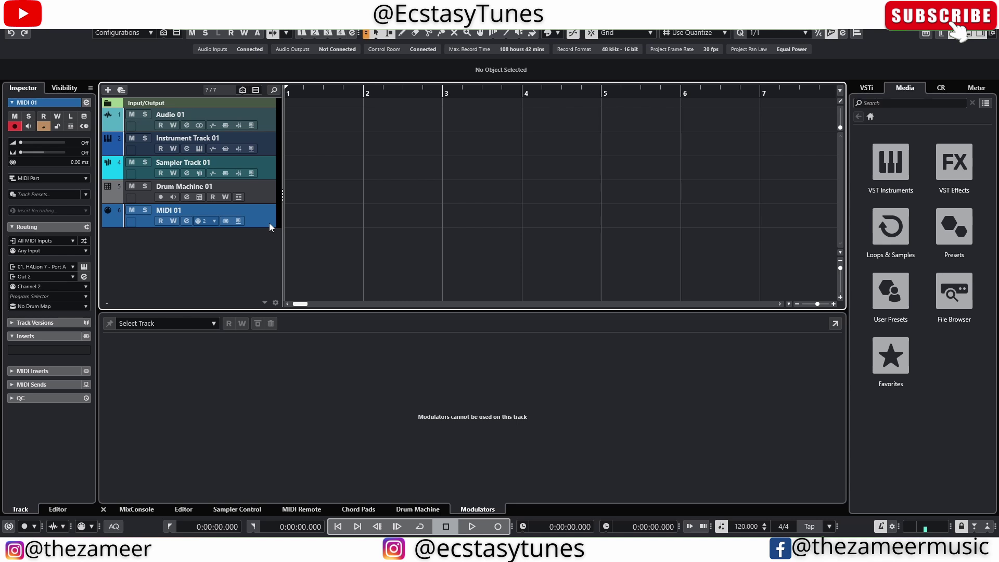
- Add LFO, Envelope Follower and Shaper modulators to the first three slots of the Audio 01 track
{"action": "left_click", "coordinate": [269, 118]}
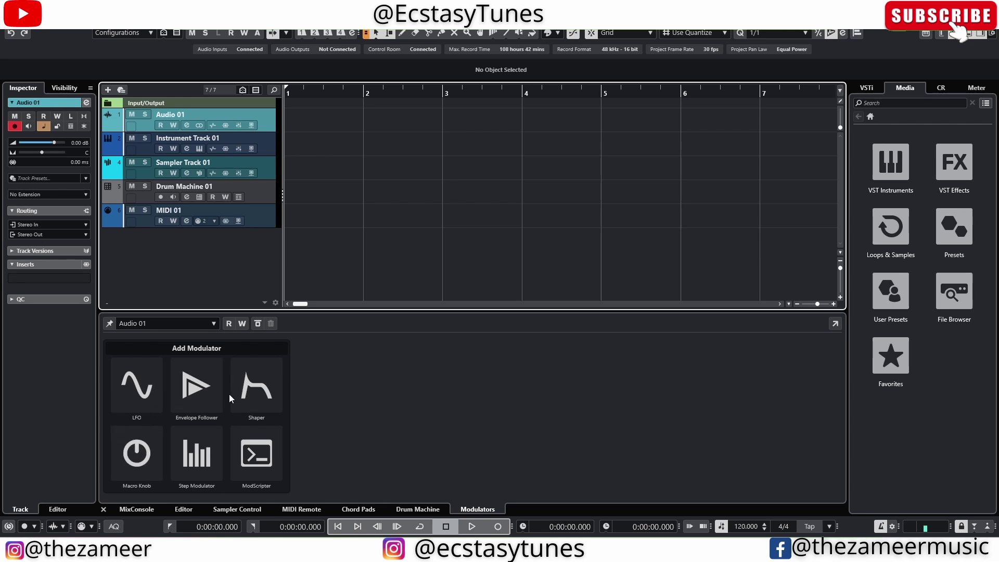
{"action": "left_click", "coordinate": [137, 388]}
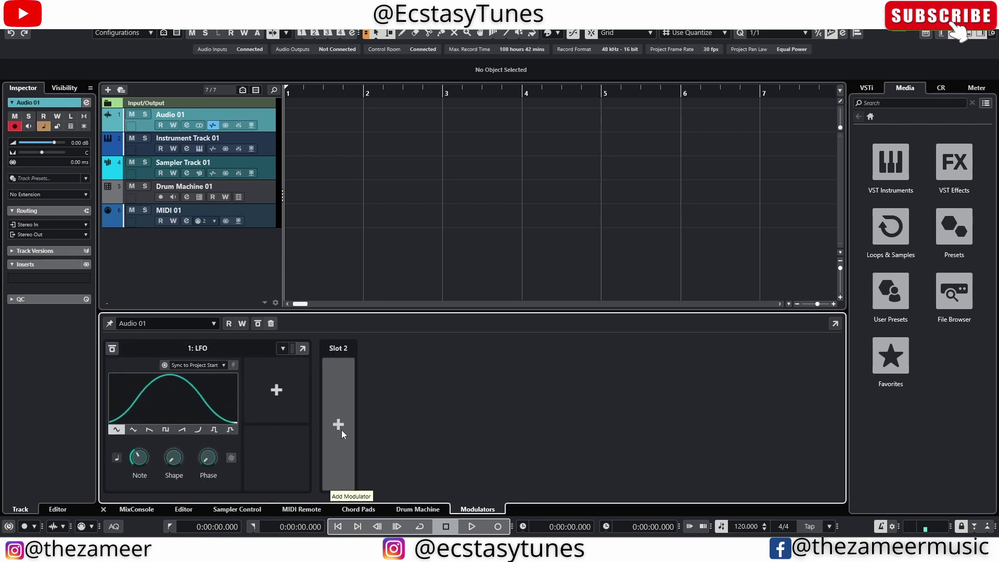
{"action": "left_click", "coordinate": [338, 424]}
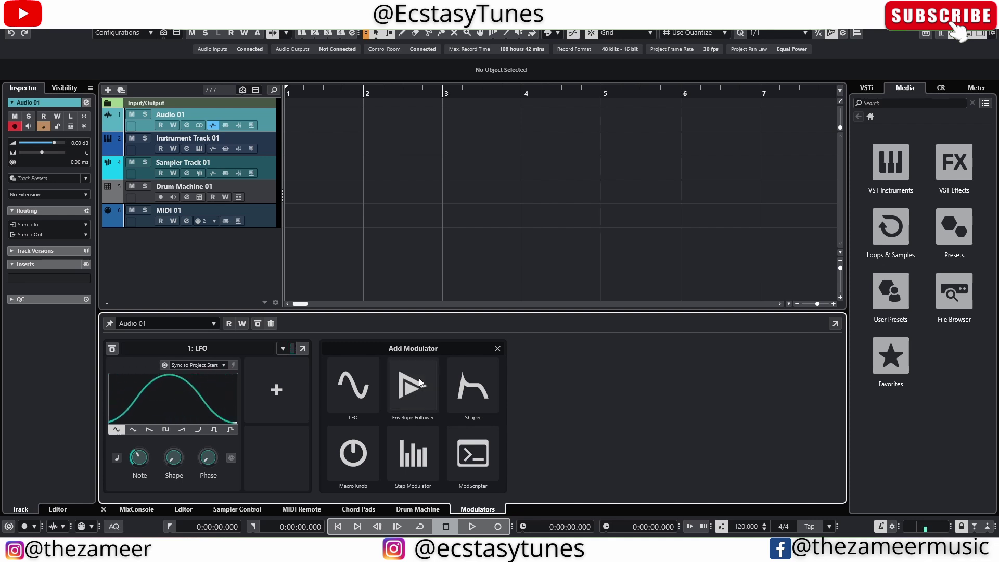
{"action": "left_click", "coordinate": [420, 383]}
{"action": "left_click", "coordinate": [544, 424]}
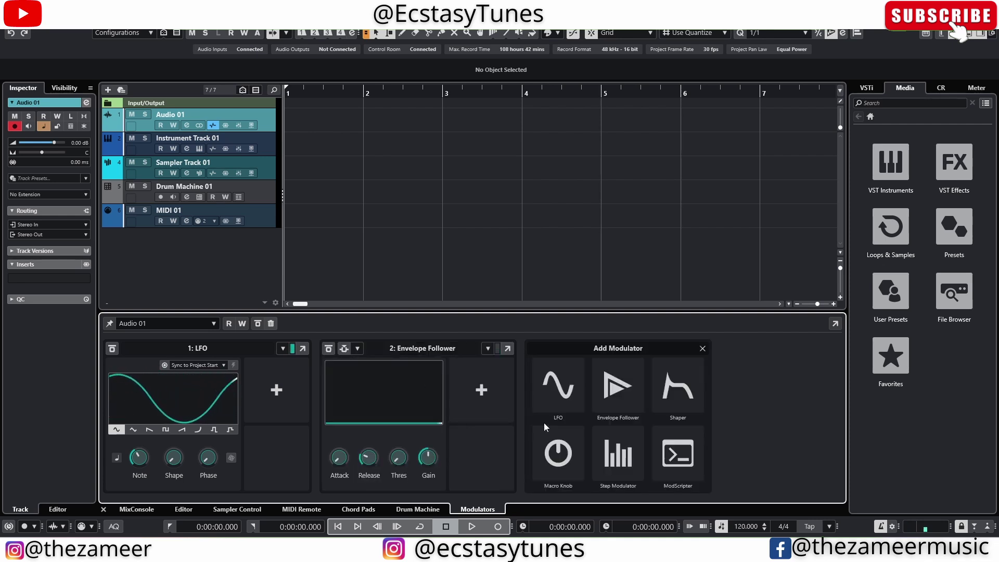
{"action": "left_click", "coordinate": [679, 389]}
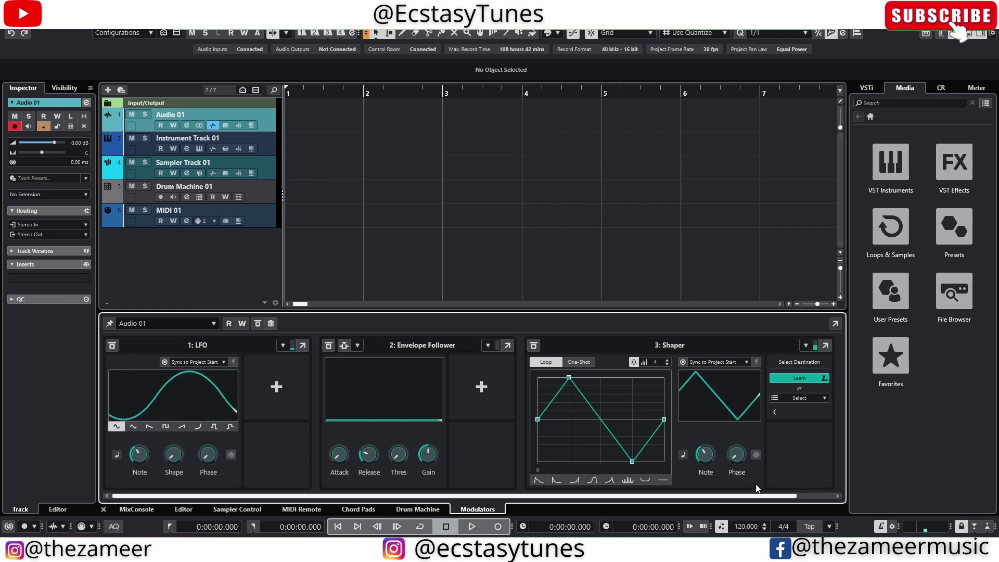
- Add Macro Knob, Step Modulator and ModScripter modulators to slots 4, 5 and 6 of the Audio 01 track
{"action": "scroll", "coordinate": [839, 479], "scroll_direction": "right", "scroll_amount": 1}
{"action": "left_click", "coordinate": [822, 421]}
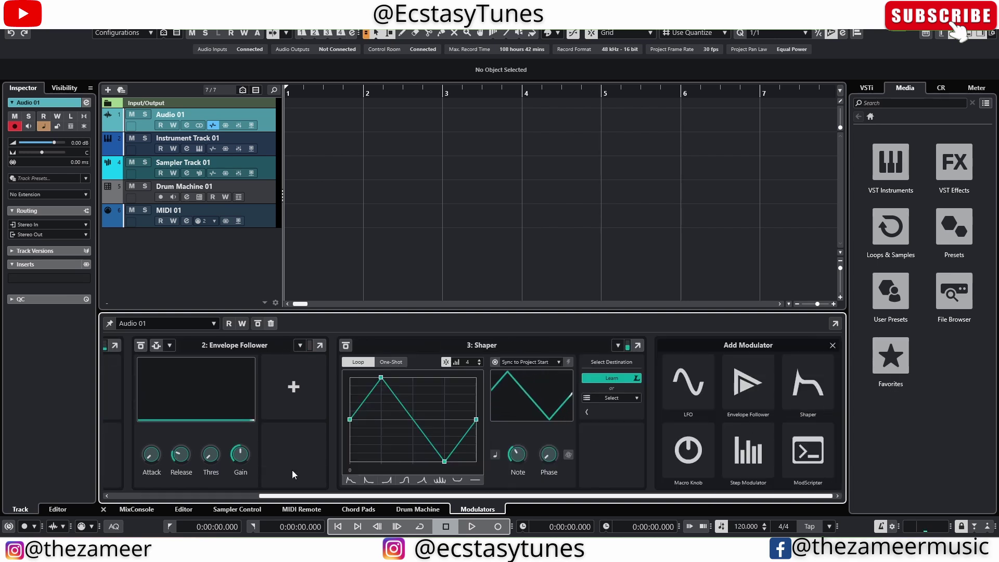
{"action": "left_click", "coordinate": [687, 458]}
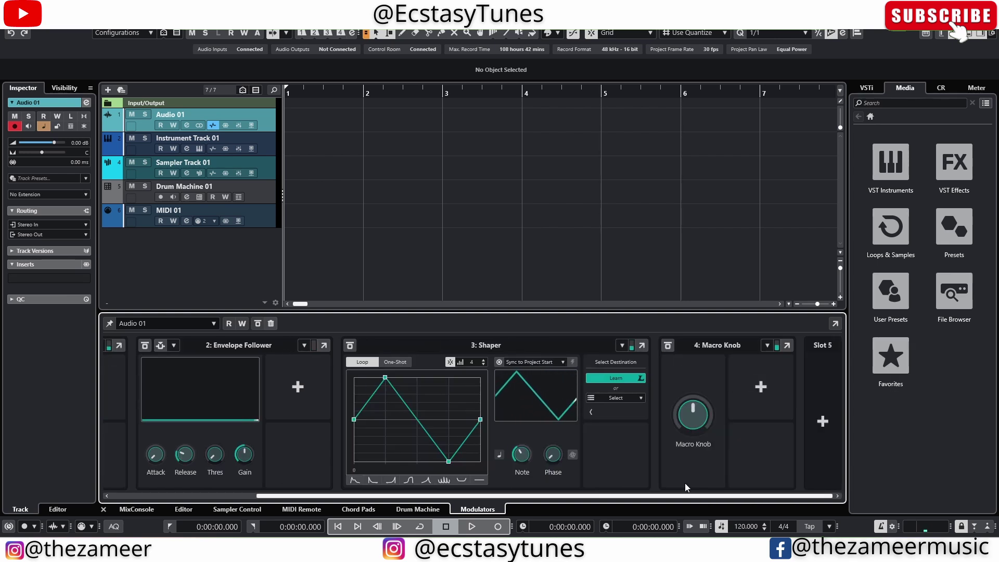
{"action": "left_click", "coordinate": [822, 421]}
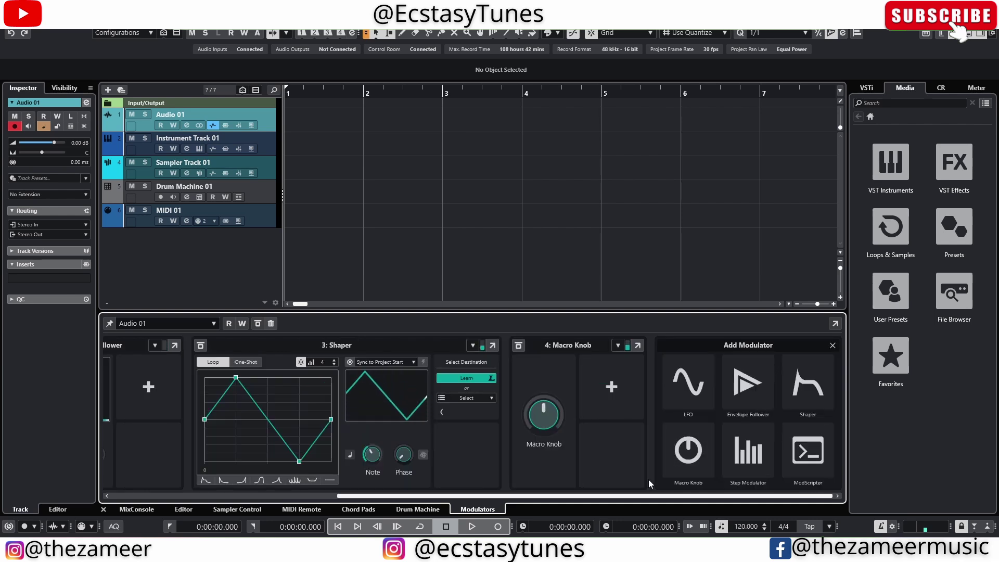
{"action": "left_click", "coordinate": [764, 460]}
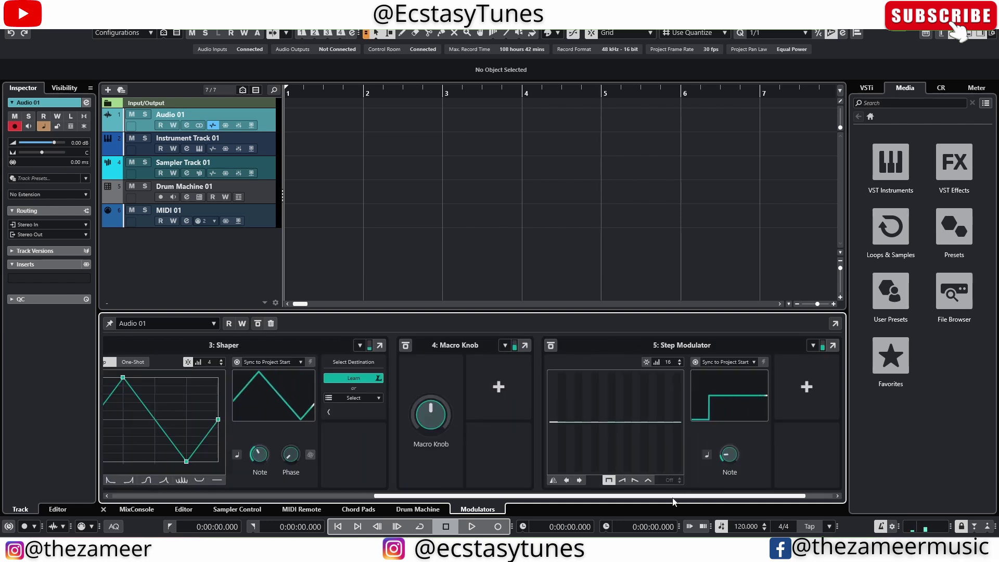
{"action": "left_click", "coordinate": [816, 408]}
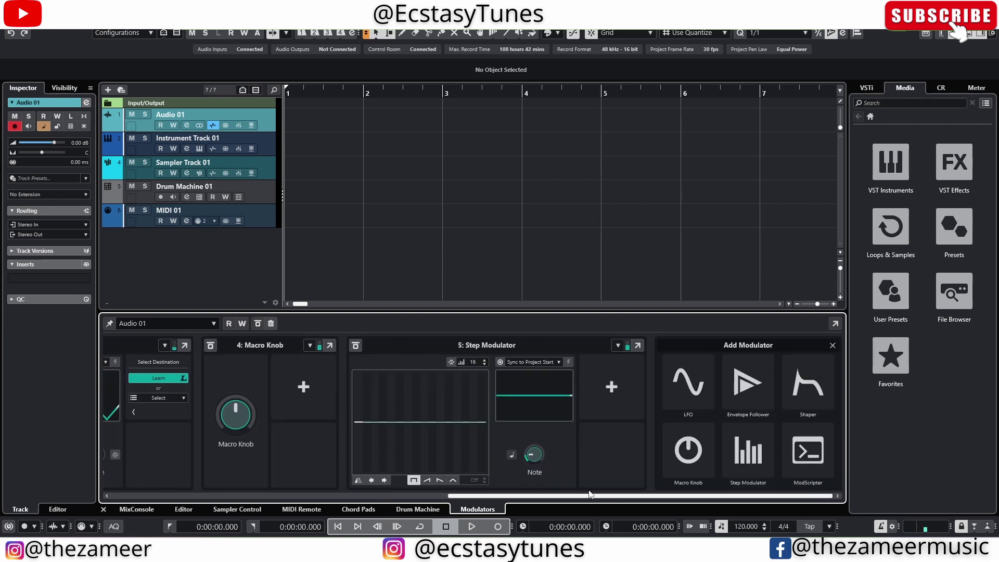
{"action": "left_click", "coordinate": [815, 453]}
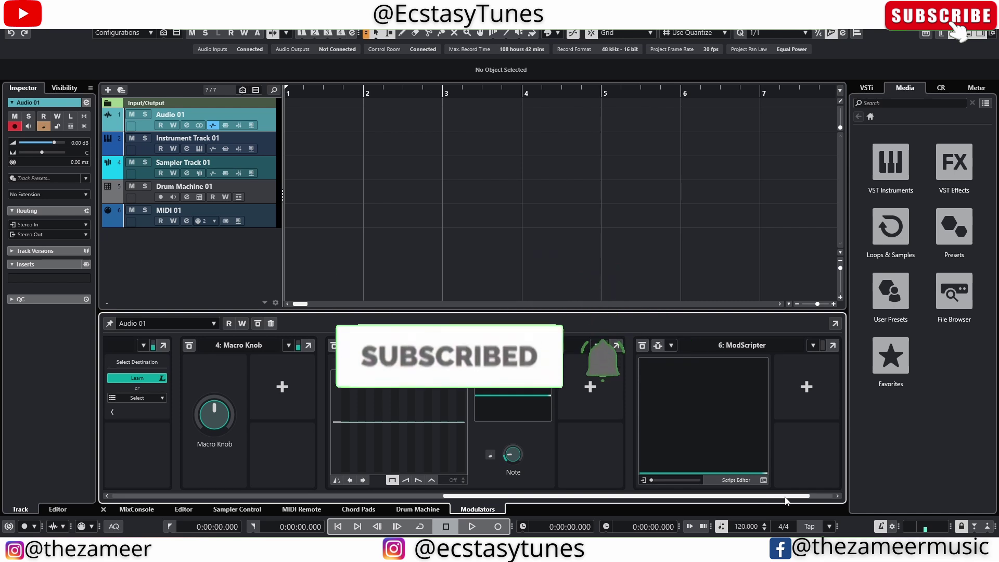
- Compare the modulator slots of Instrument Track 01 with those of the Audio 01 track
{"action": "scroll", "coordinate": [540, 483], "scroll_direction": "left", "scroll_amount": 10}
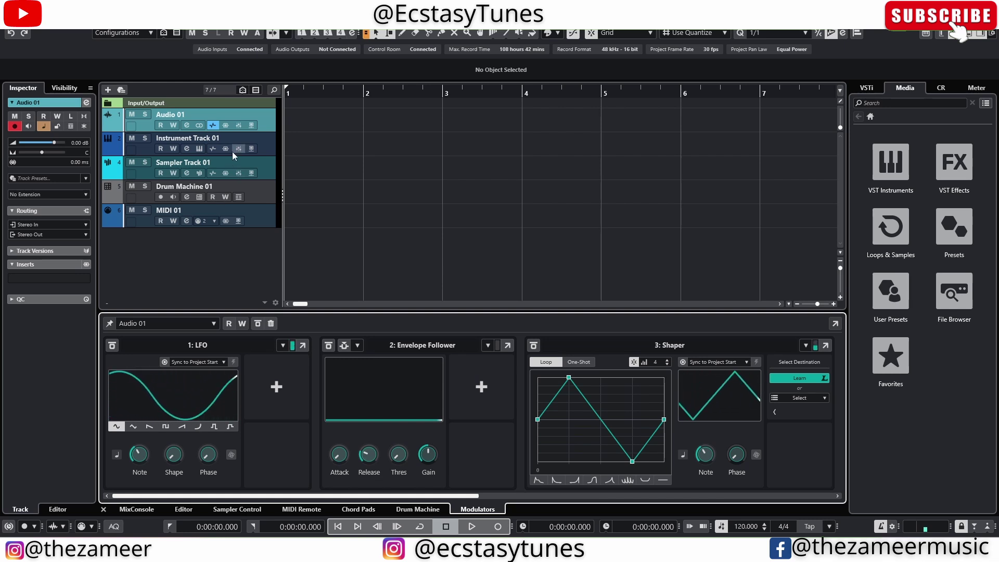
{"action": "left_click", "coordinate": [270, 145]}
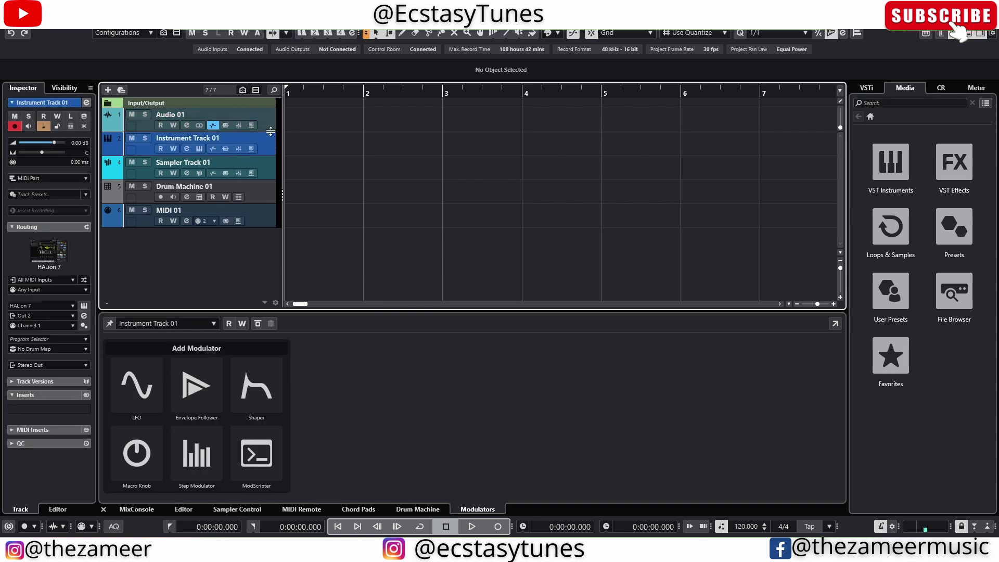
{"action": "left_click", "coordinate": [268, 120]}
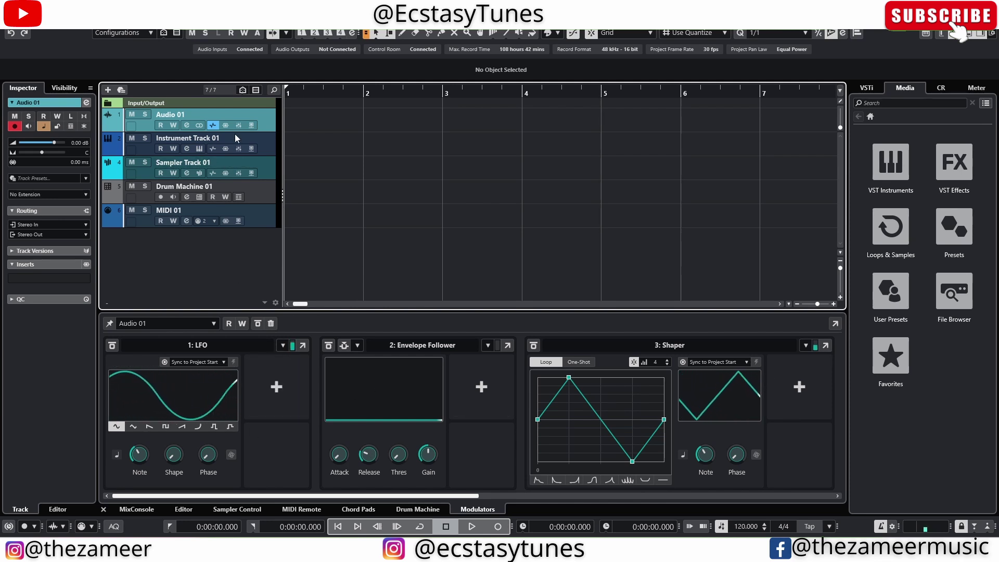
- Bypass all six modulators on the Audio 01 track one by one
{"action": "left_click", "coordinate": [101, 354]}
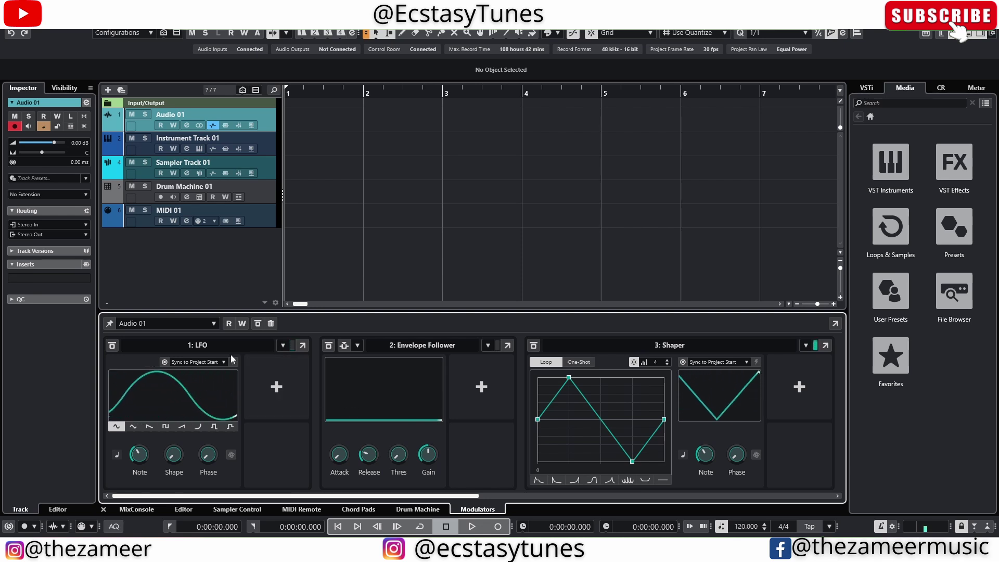
{"action": "left_click", "coordinate": [112, 345]}
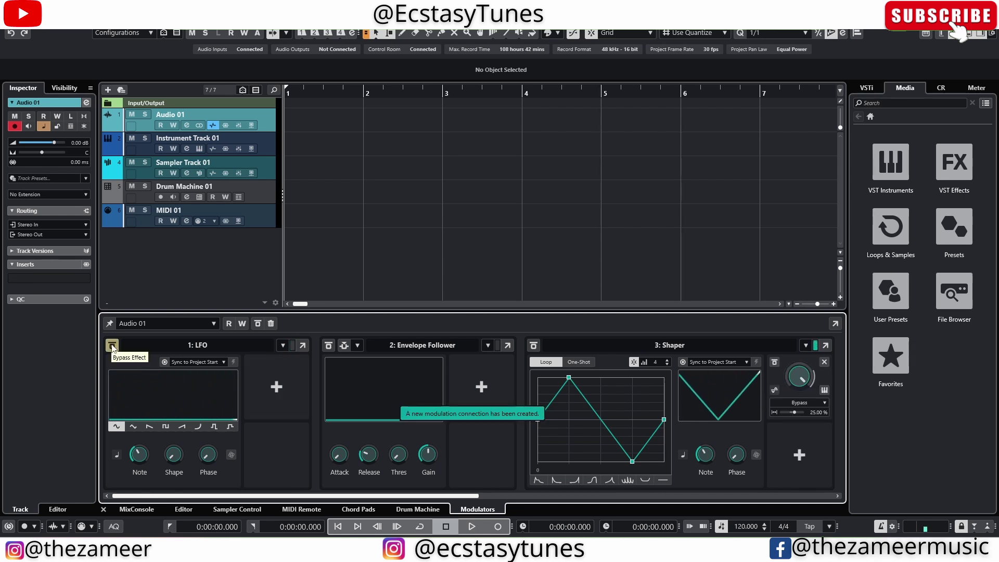
{"action": "left_click", "coordinate": [328, 345]}
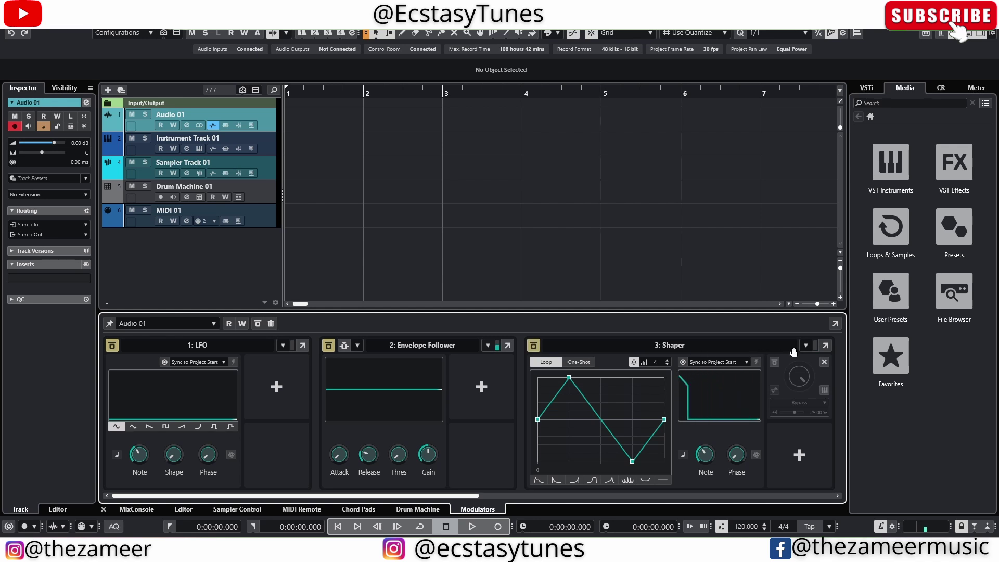
{"action": "scroll", "coordinate": [456, 497], "scroll_direction": "right", "scroll_amount": 5}
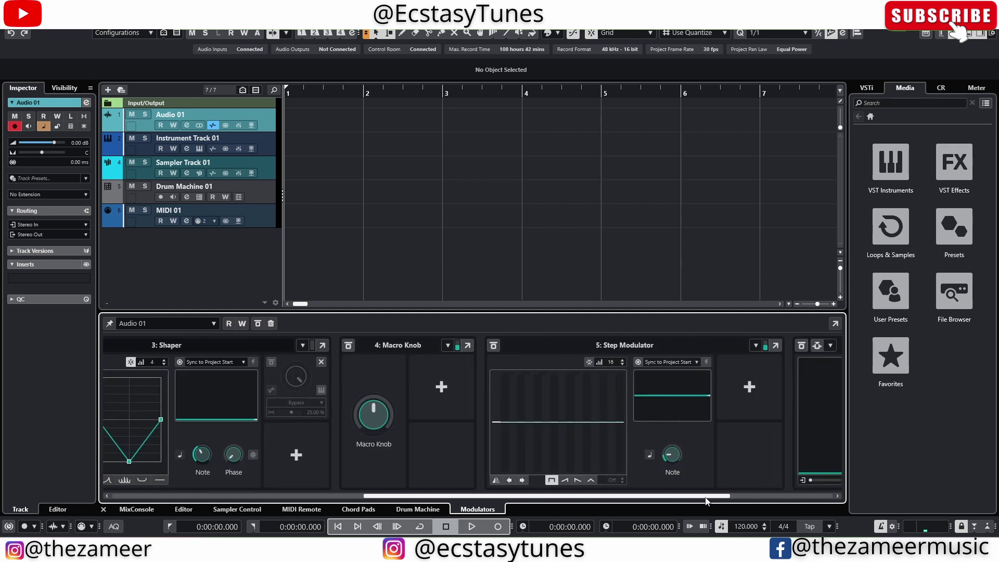
{"action": "left_click", "coordinate": [493, 345]}
{"action": "left_click", "coordinate": [802, 346]}
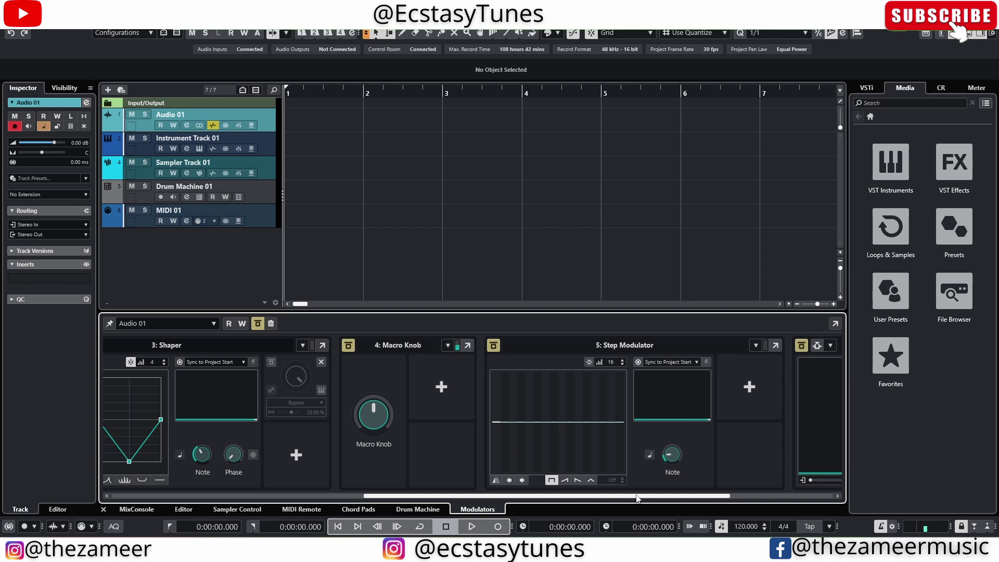
- Add an LFO in slot 7 and an Envelope Follower in slot 8 of the Audio 01 track
{"action": "scroll", "coordinate": [779, 489], "scroll_direction": "right", "scroll_amount": 3}
{"action": "scroll", "coordinate": [801, 453], "scroll_direction": "left", "scroll_amount": 1}
{"action": "scroll", "coordinate": [821, 413], "scroll_direction": "right", "scroll_amount": 1}
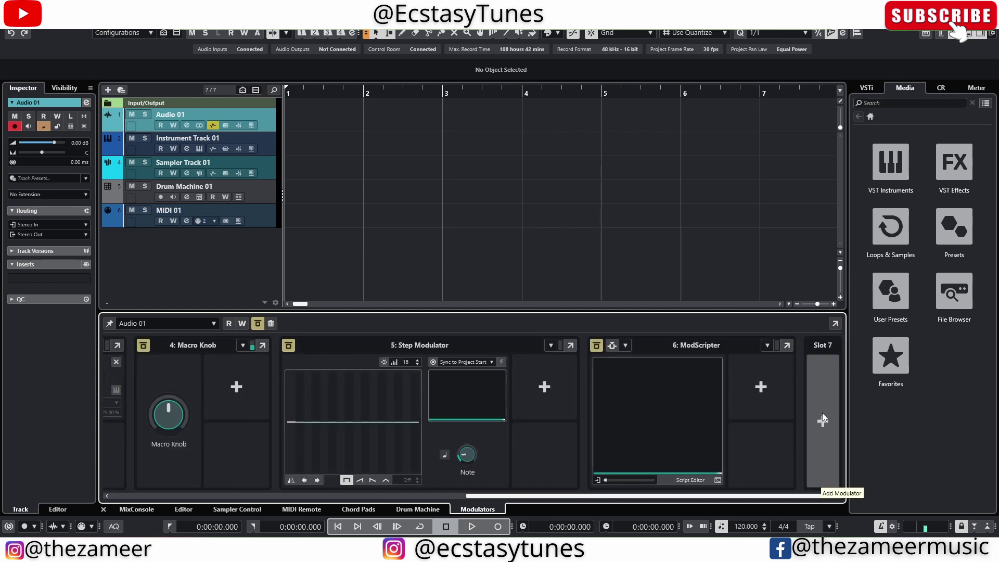
{"action": "left_click", "coordinate": [828, 398]}
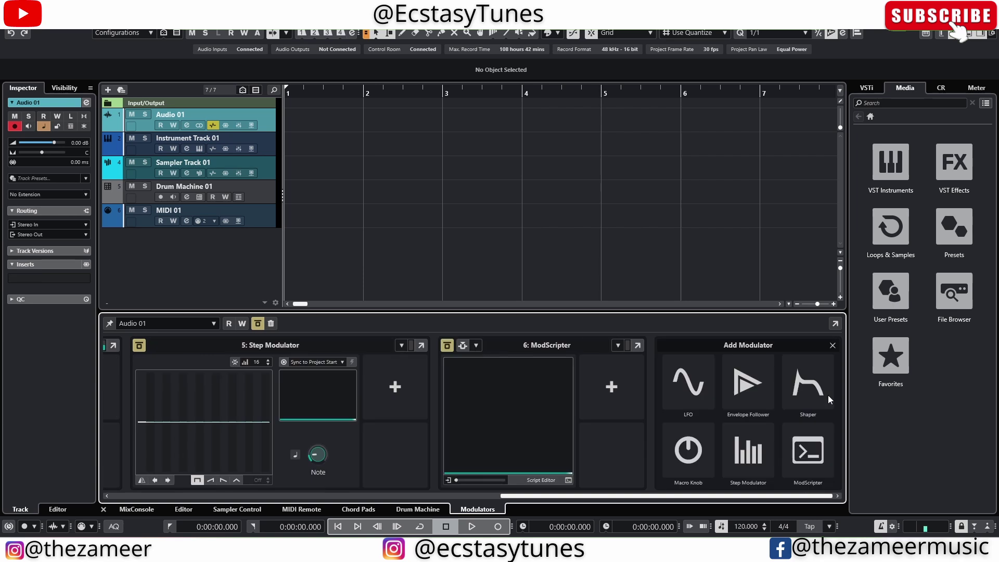
{"action": "left_click", "coordinate": [688, 385]}
{"action": "left_click", "coordinate": [823, 420]}
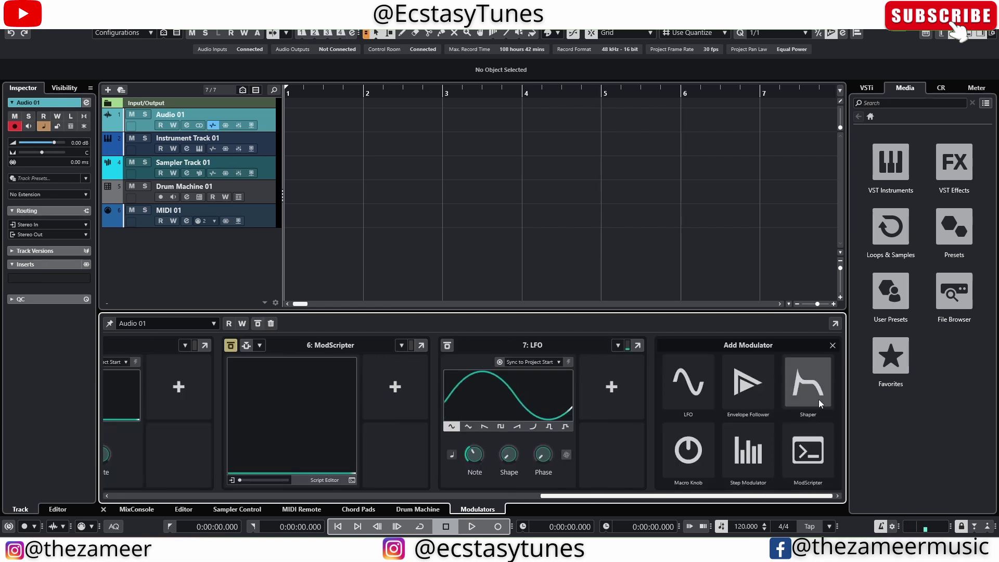
{"action": "left_click", "coordinate": [748, 385]}
- Bypass the modulators in slots 7 and 8 and delete the slot 8 Envelope Follower's modulation connection to Bypass
{"action": "left_click", "coordinate": [818, 381]}
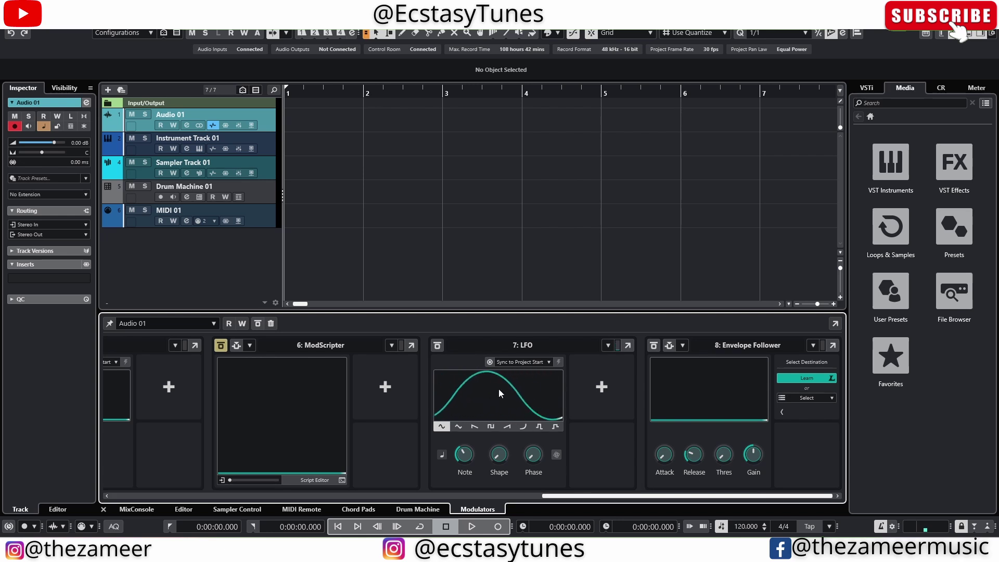
{"action": "left_click", "coordinate": [437, 344]}
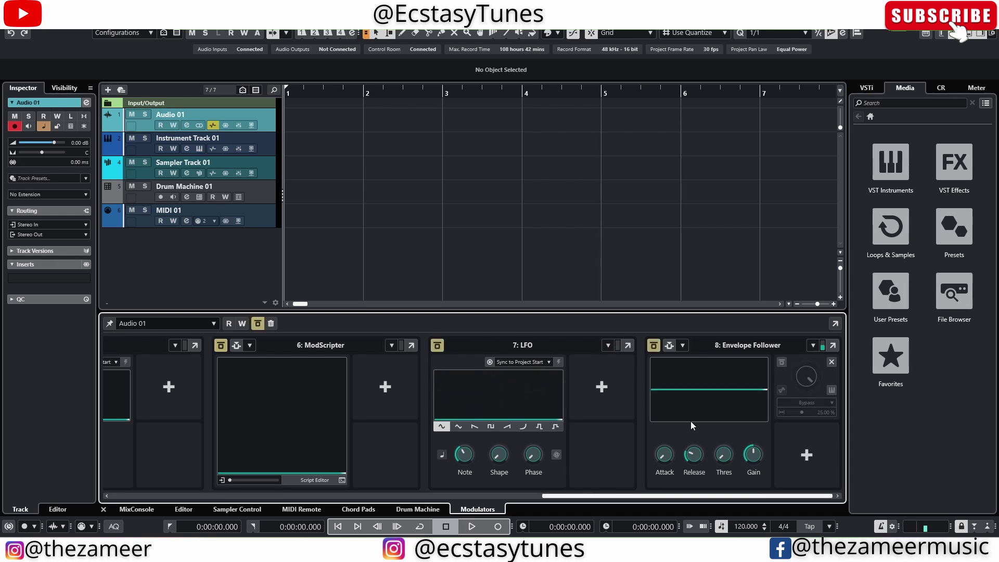
{"action": "left_click", "coordinate": [831, 362]}
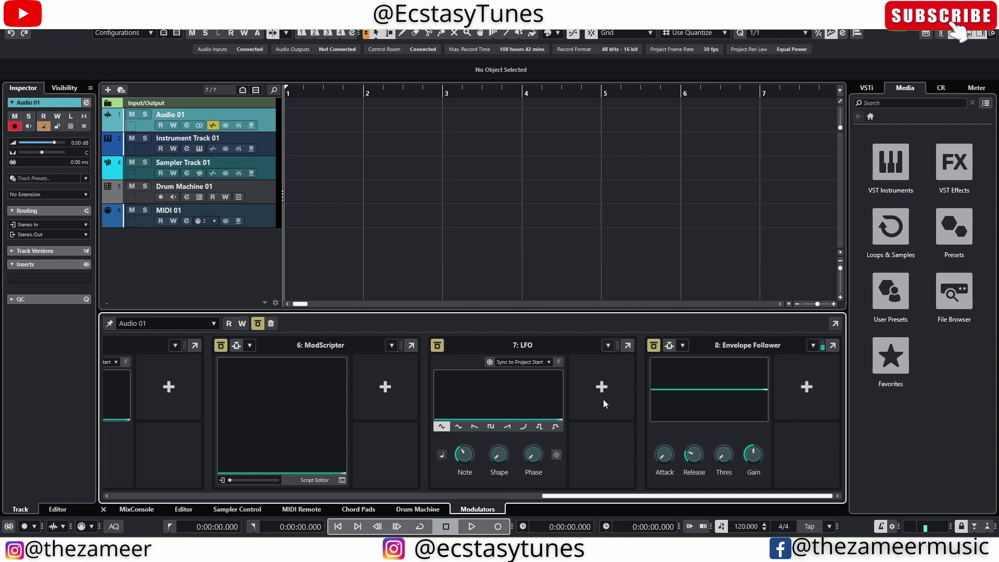
- Remove the Envelope Follower in slot 8 and the LFO in slot 7 from the Audio 01 track
{"action": "left_click", "coordinate": [813, 346]}
{"action": "left_click", "coordinate": [829, 358]}
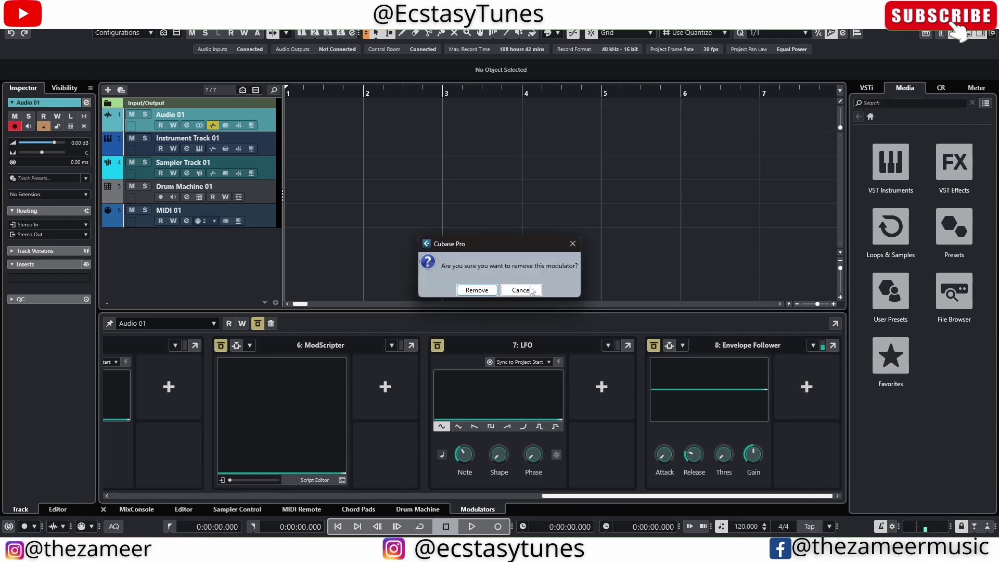
{"action": "left_click", "coordinate": [477, 290]}
{"action": "left_click", "coordinate": [766, 345]}
{"action": "left_click", "coordinate": [781, 359]}
{"action": "left_click", "coordinate": [476, 290]}
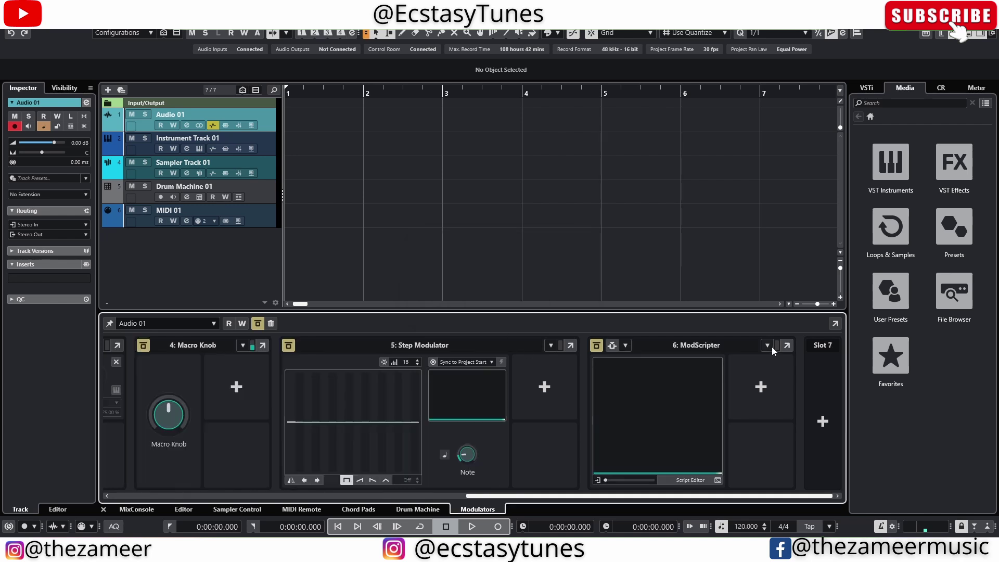
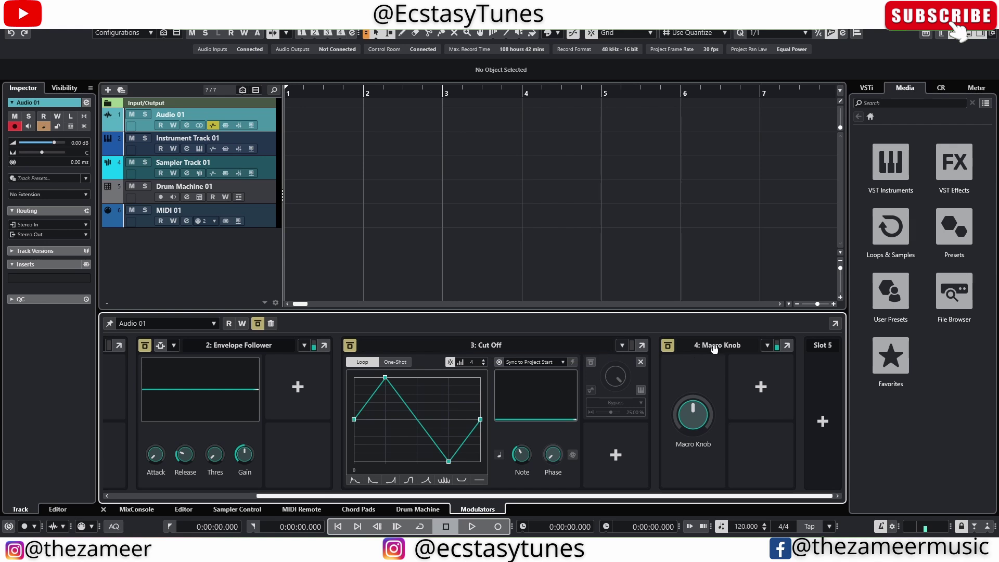
- Rename the Macro Knob modulator in slot 4 as Pan
{"action": "left_click", "coordinate": [773, 346]}
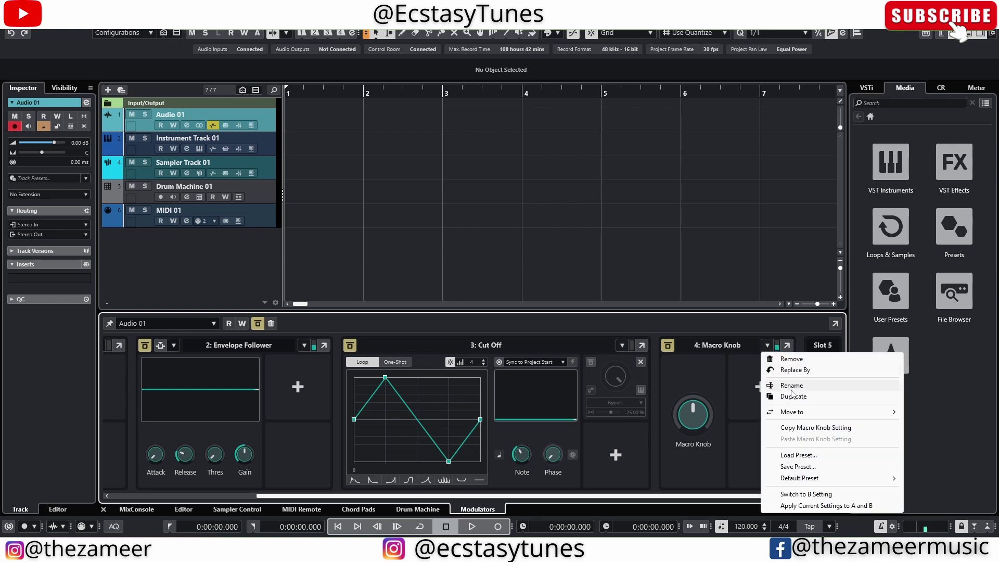
{"action": "left_click", "coordinate": [813, 387]}
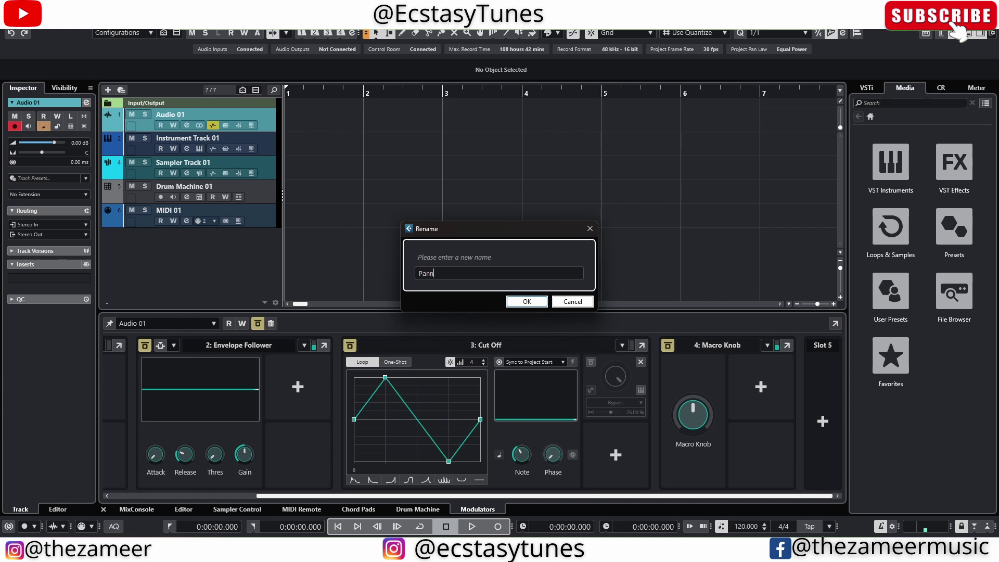
{"action": "left_click", "coordinate": [527, 302]}
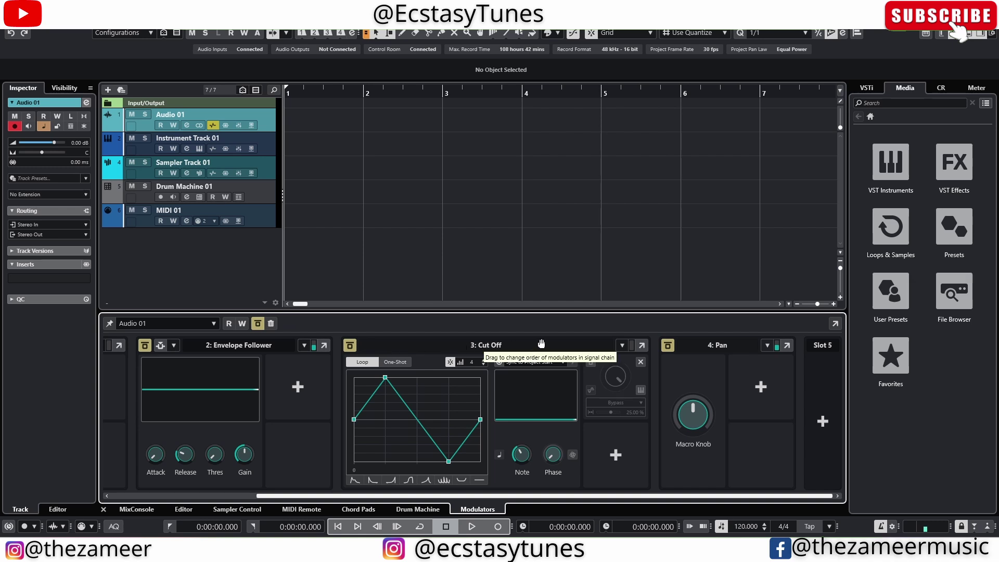
- Duplicate the Pan modulator in slot 4 of the Audio 01 track and move the copy to slot 1
{"action": "left_click", "coordinate": [767, 345]}
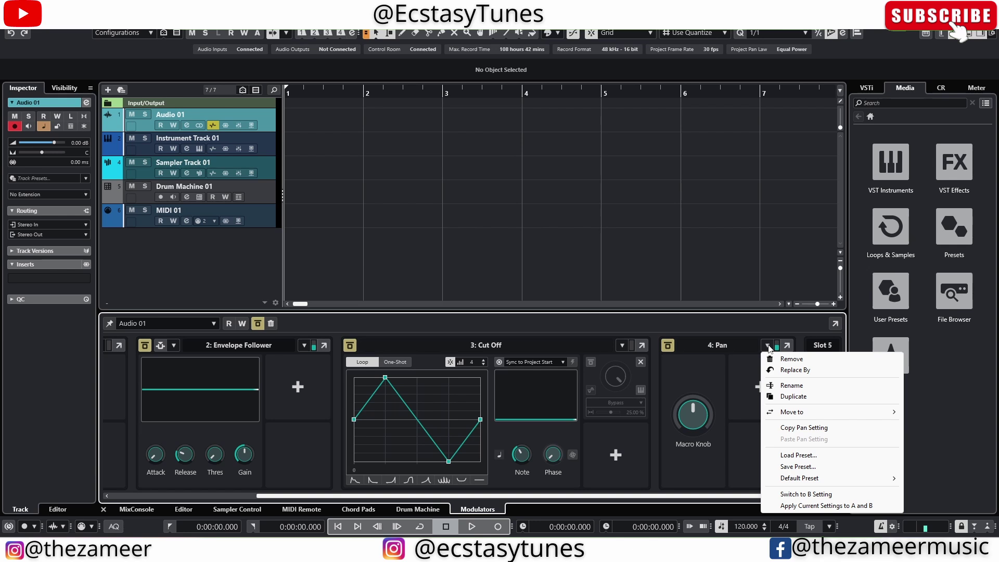
{"action": "left_click", "coordinate": [793, 396]}
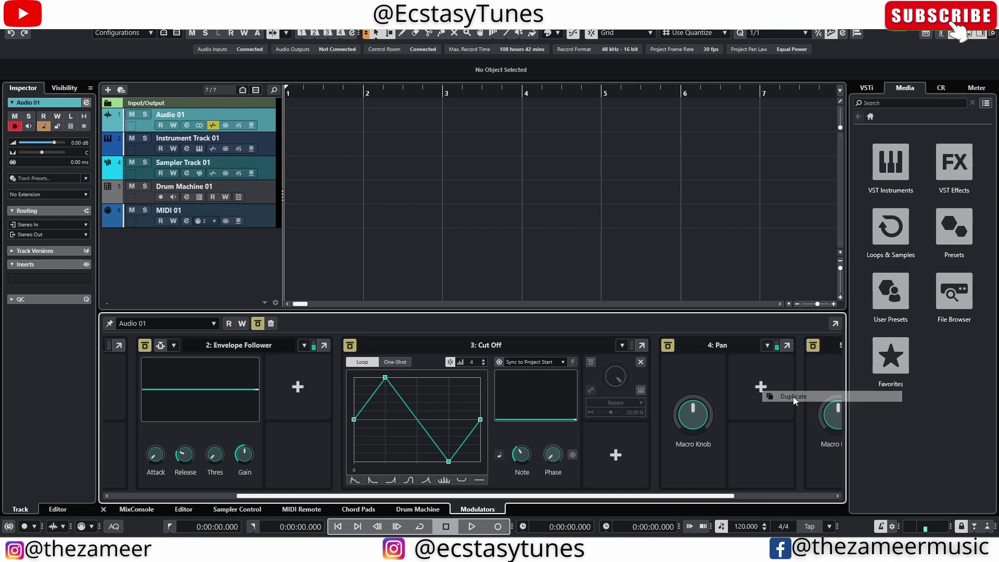
{"action": "scroll", "coordinate": [649, 497], "scroll_direction": "right", "scroll_amount": 5}
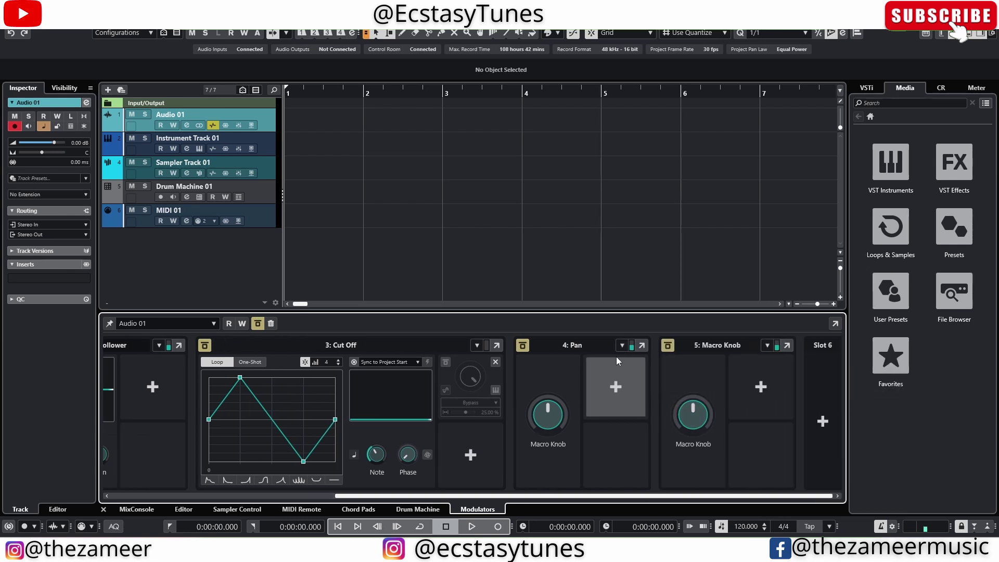
{"action": "left_click", "coordinate": [768, 345]}
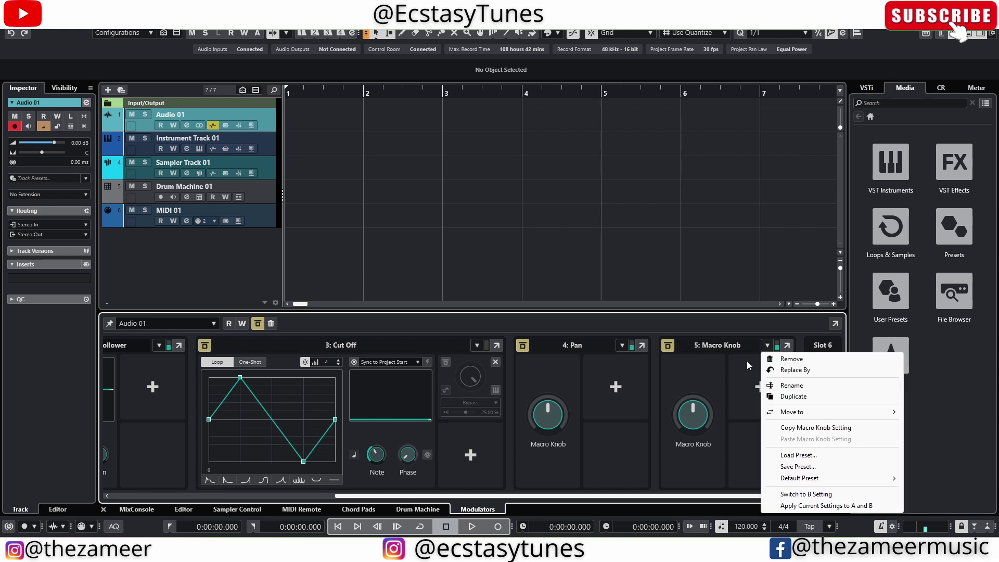
{"action": "mouse_move", "coordinate": [810, 416]}
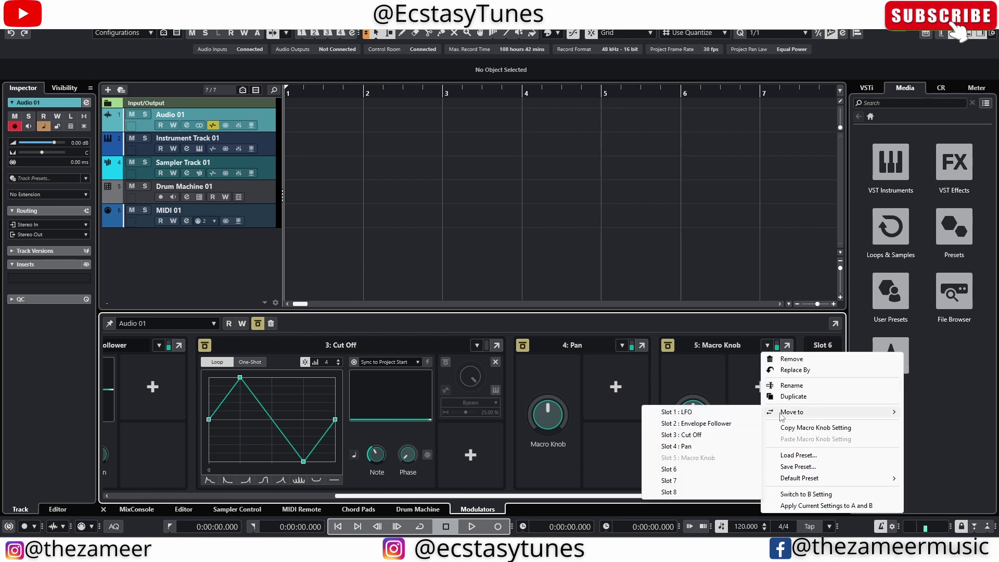
{"action": "left_click", "coordinate": [684, 412]}
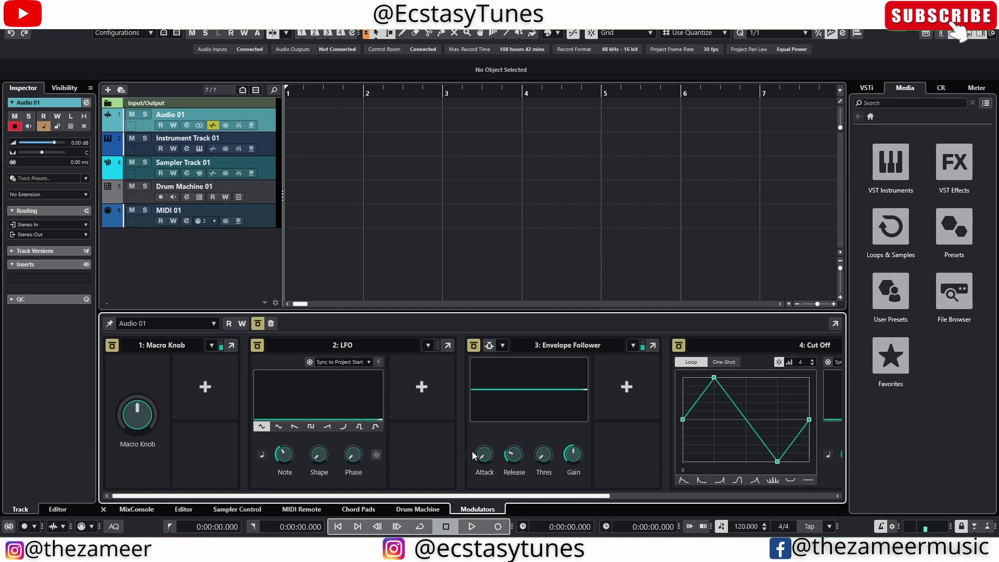
- Move the LFO modulator from slot 2 to slot 3 of the Audio 01 track
{"action": "left_click", "coordinate": [429, 345]}
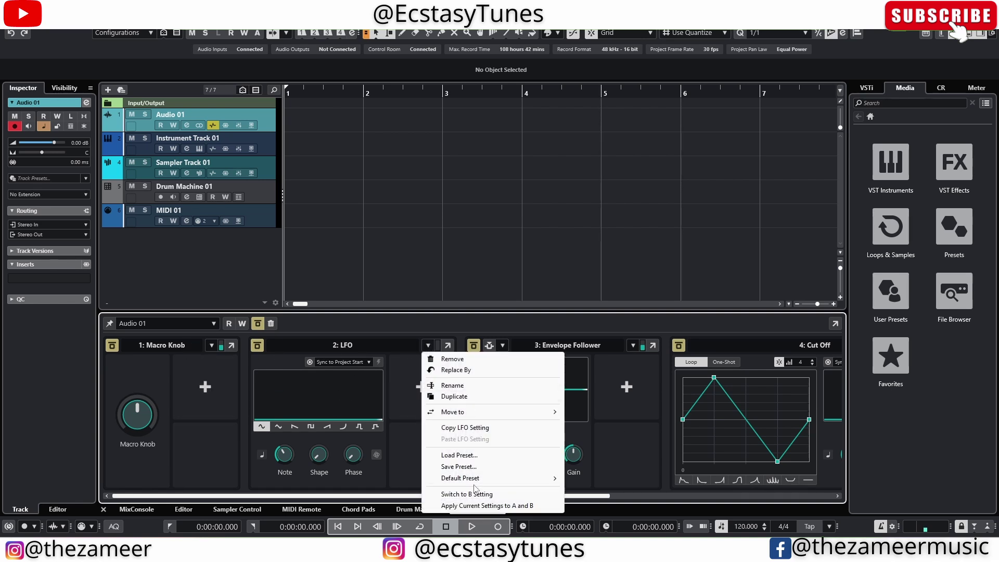
{"action": "mouse_move", "coordinate": [462, 414]}
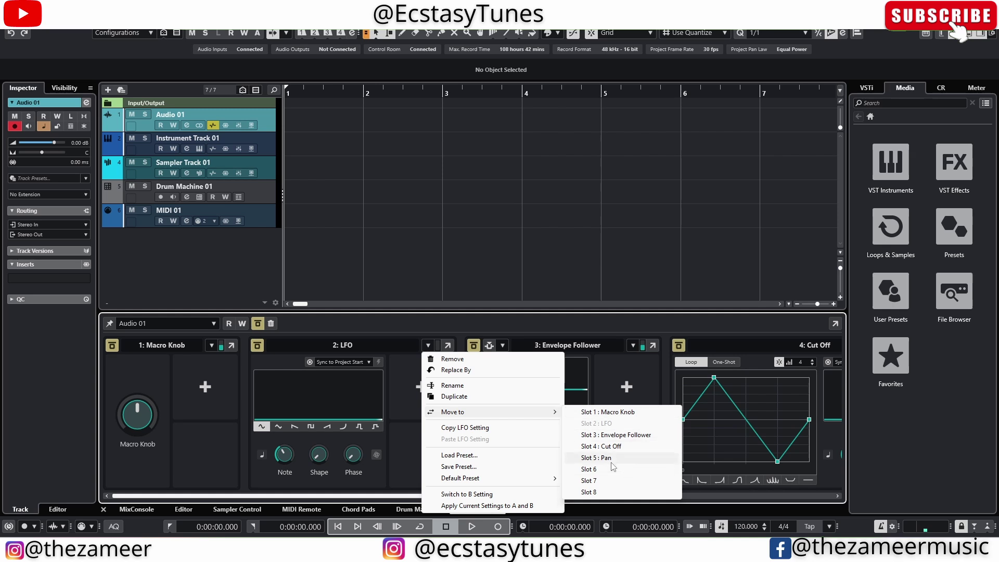
{"action": "left_click", "coordinate": [614, 436]}
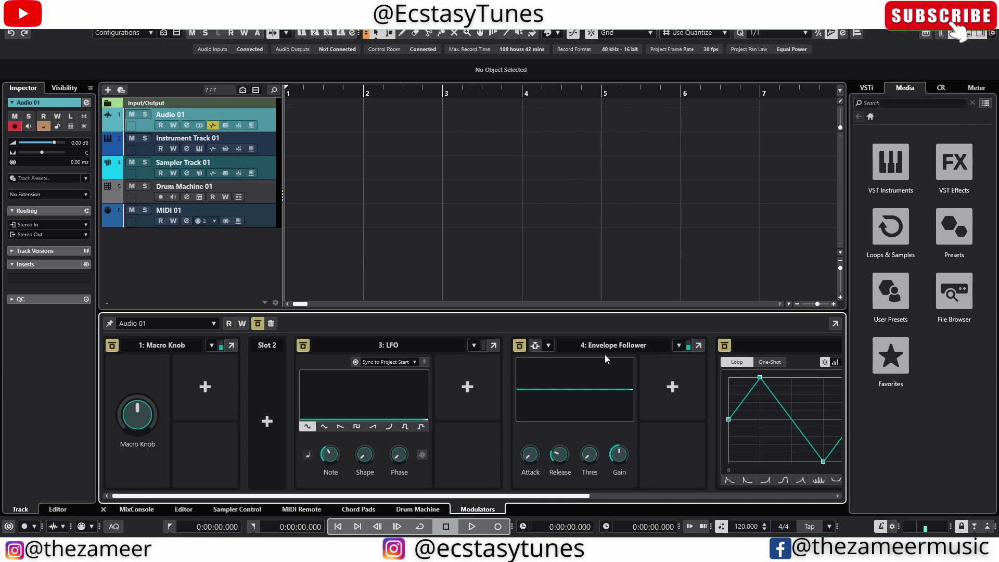
- Duplicate the LFO modulator in slot 3 of the Audio 01 track twice
{"action": "left_click", "coordinate": [473, 345]}
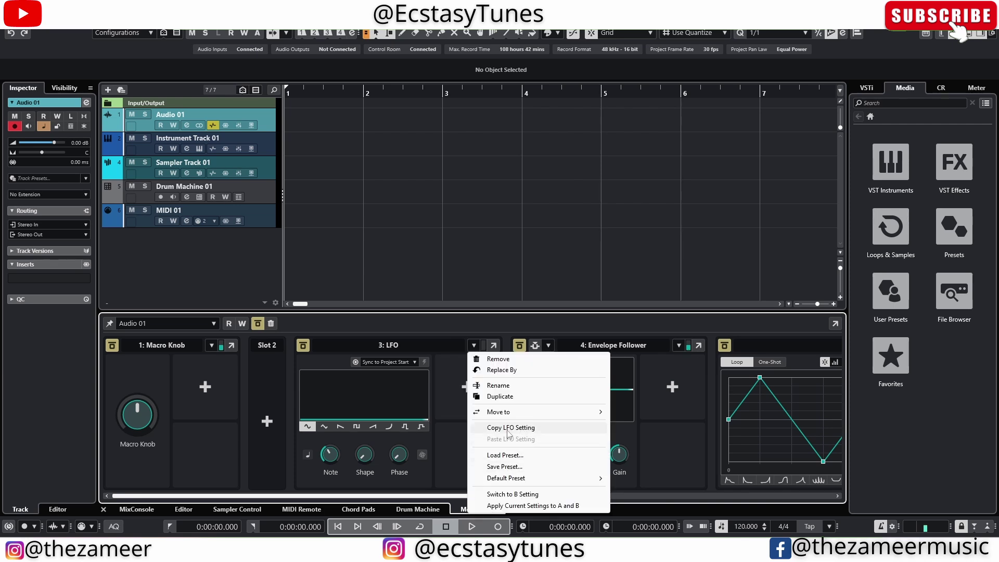
{"action": "left_click", "coordinate": [456, 319]}
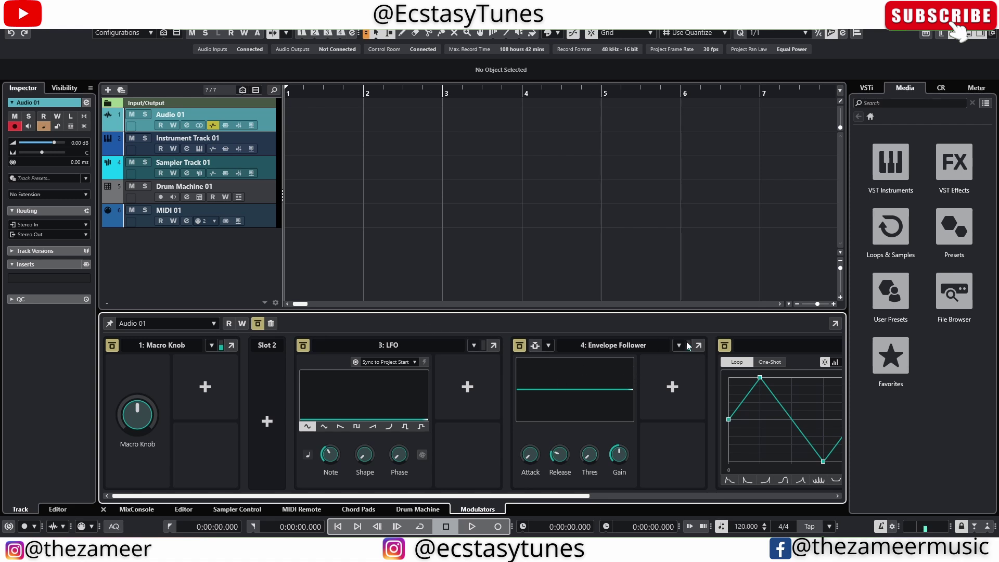
{"action": "left_click", "coordinate": [473, 344]}
{"action": "left_click", "coordinate": [515, 396]}
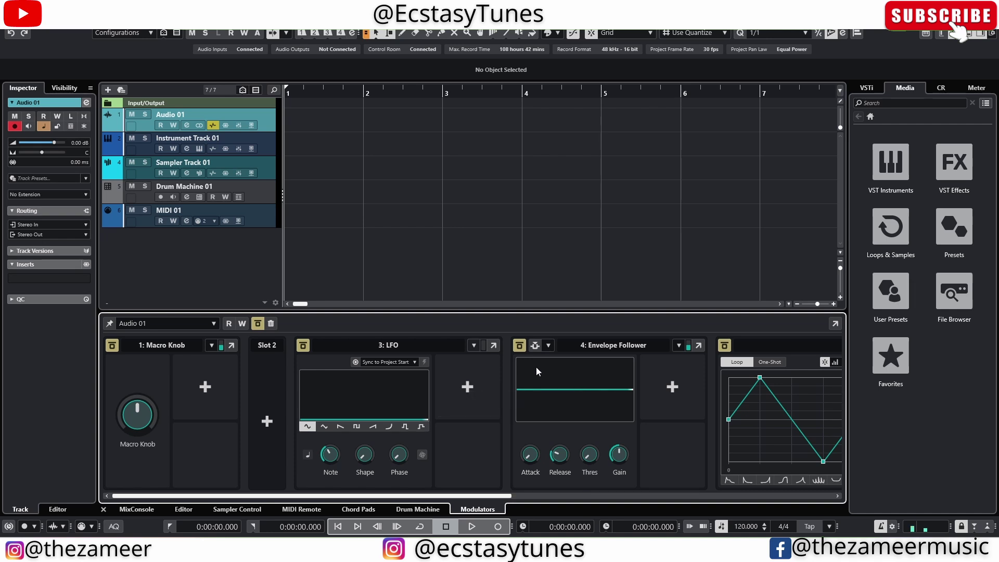
{"action": "left_click", "coordinate": [480, 346]}
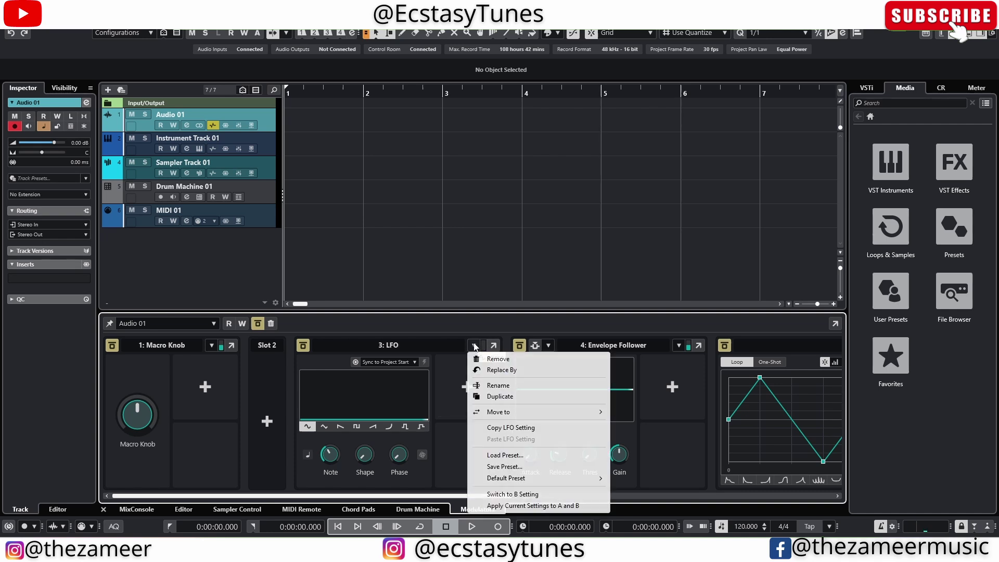
{"action": "left_click", "coordinate": [502, 397]}
- Move the duplicated LFO modulator from slot 7 to slot 3
{"action": "left_click_drag", "start_coordinate": [455, 495], "coordinate": [750, 474]}
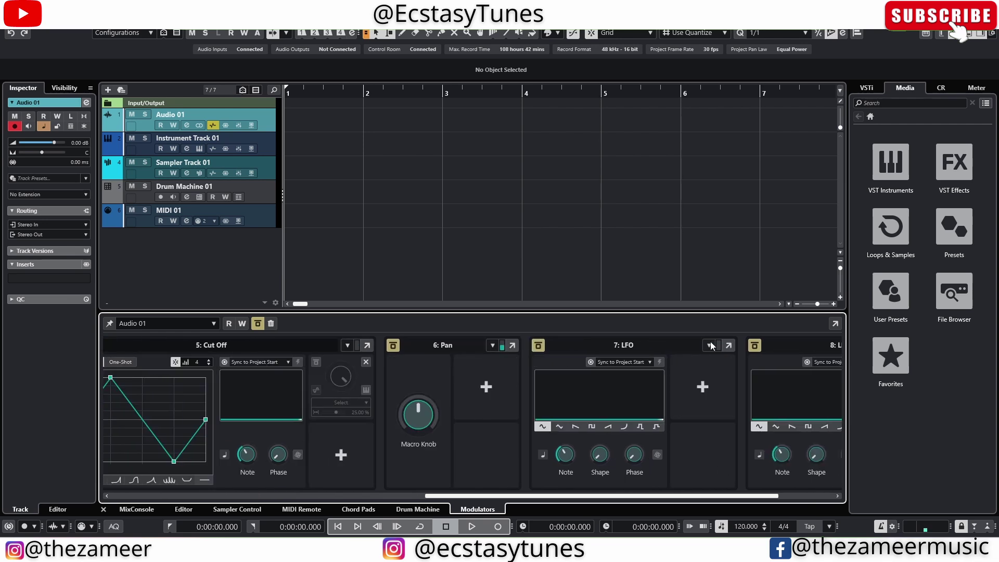
{"action": "left_click", "coordinate": [709, 345]}
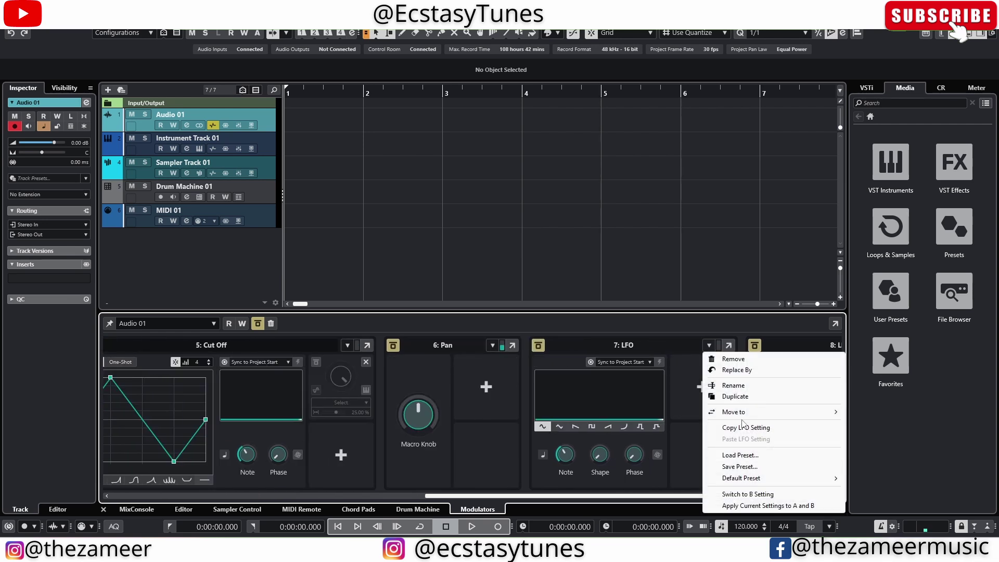
{"action": "mouse_move", "coordinate": [744, 412]}
{"action": "left_click", "coordinate": [885, 435]}
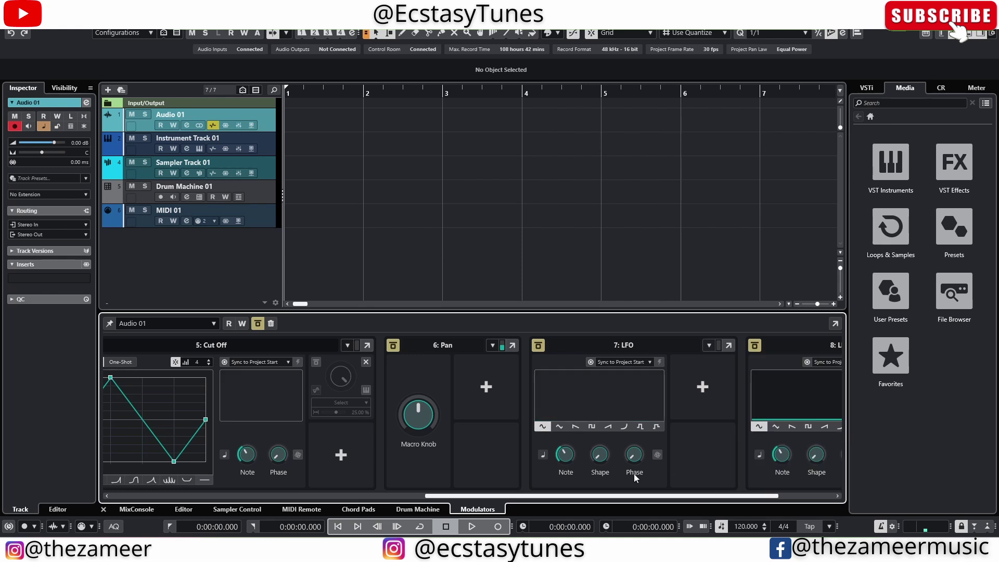
- Copy the settings of the LFO in slot 3 and paste them onto the LFO in slot 4
{"action": "left_click_drag", "start_coordinate": [431, 495], "coordinate": [278, 496]}
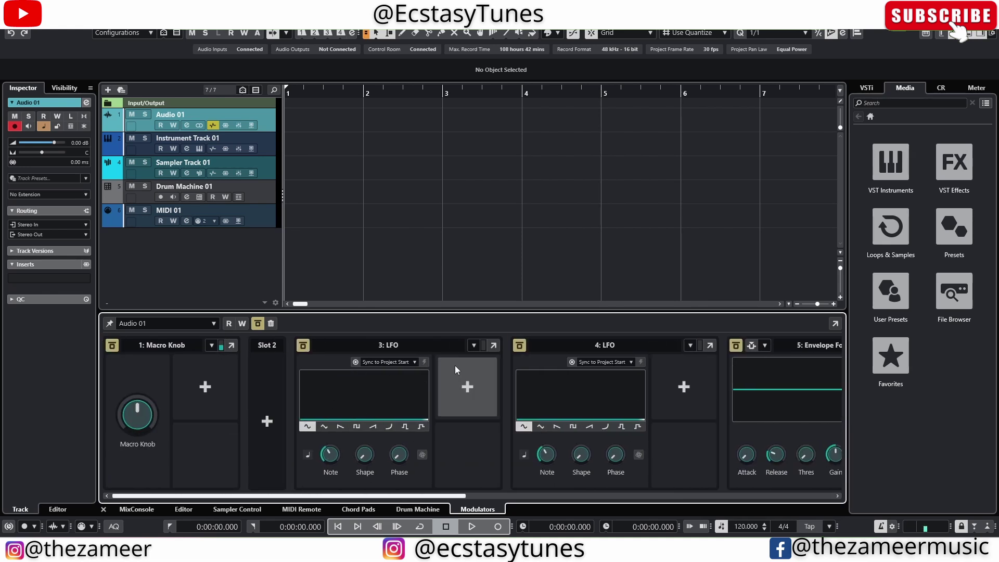
{"action": "left_click", "coordinate": [473, 345]}
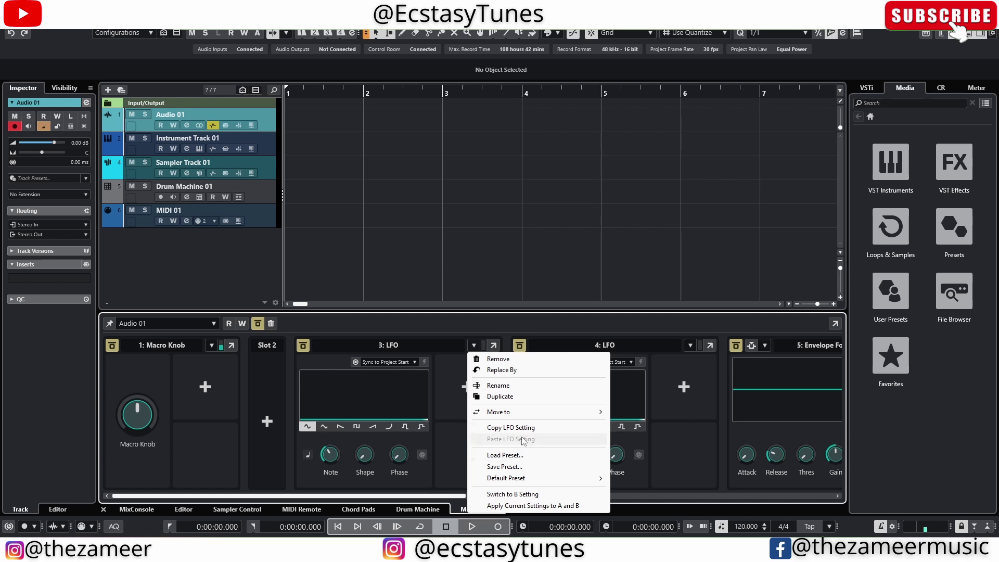
{"action": "left_click", "coordinate": [507, 427]}
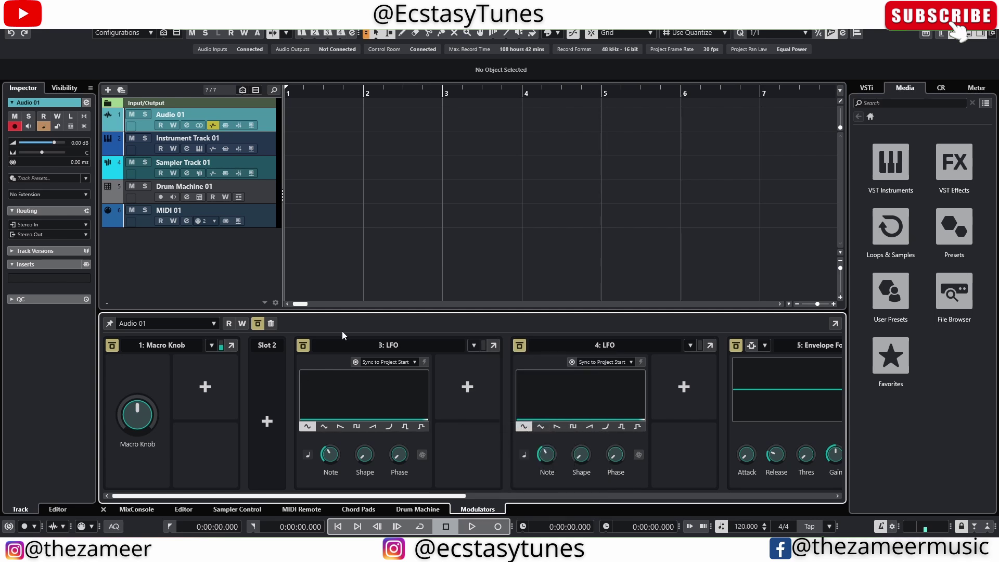
{"action": "left_click", "coordinate": [691, 346]}
{"action": "left_click", "coordinate": [727, 439]}
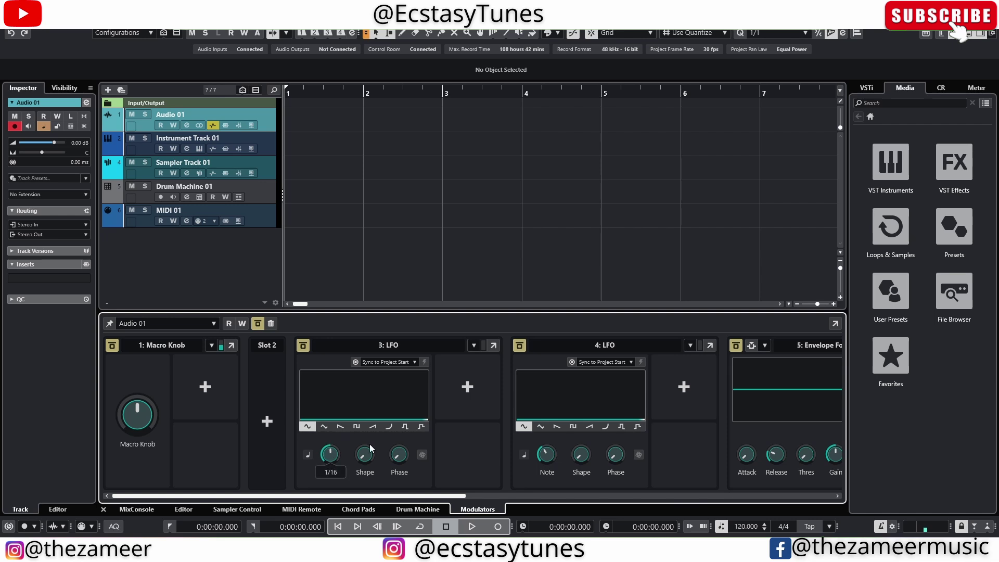
- Set the slot 3 LFO's Note to 1/16, Shape to 62 and Phase to 126, and copy these settings onto the slot 4 LFO
{"action": "left_click_drag", "start_coordinate": [370, 444], "coordinate": [377, 422]}
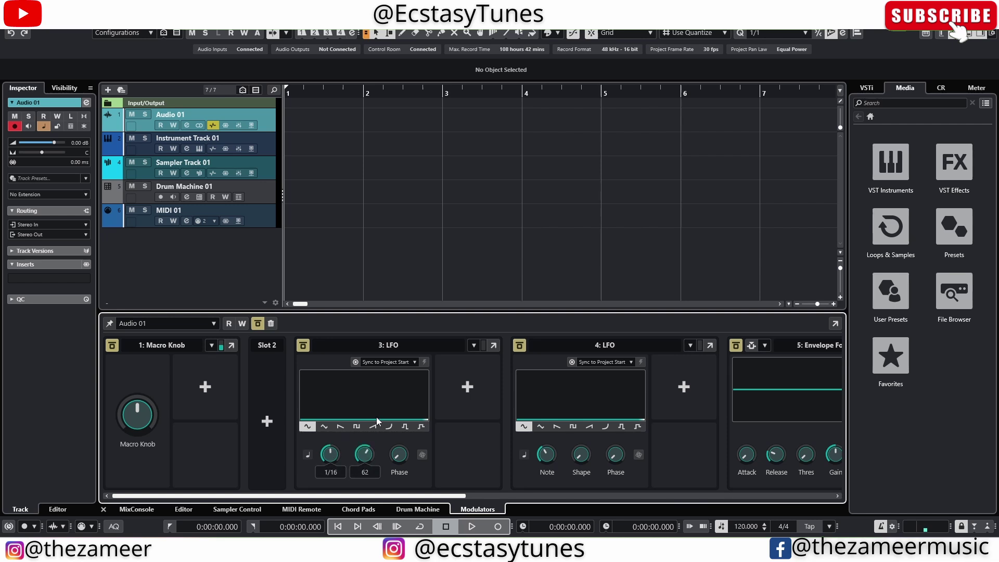
{"action": "left_click", "coordinate": [474, 346]}
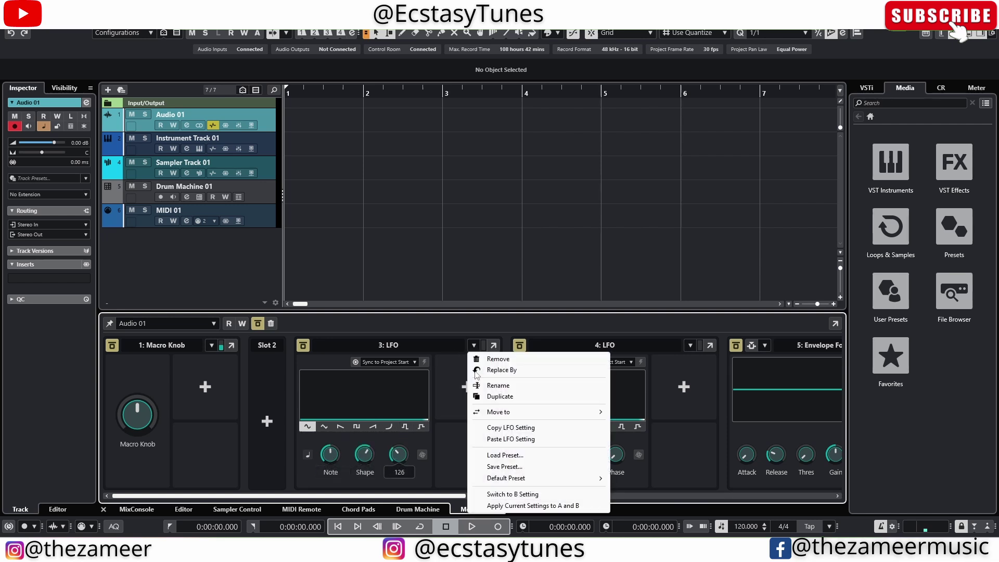
{"action": "left_click", "coordinate": [511, 427]}
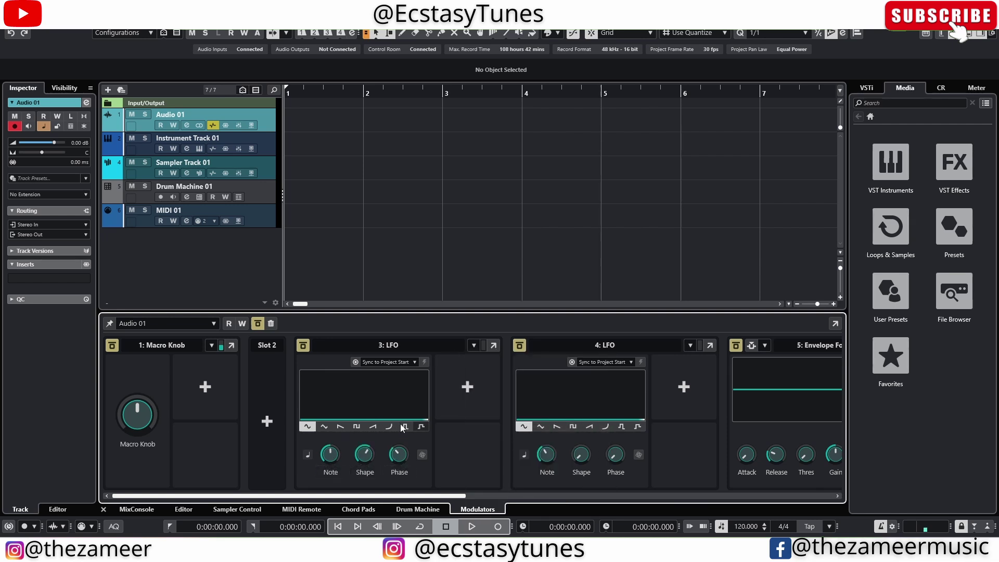
{"action": "left_click", "coordinate": [689, 346]}
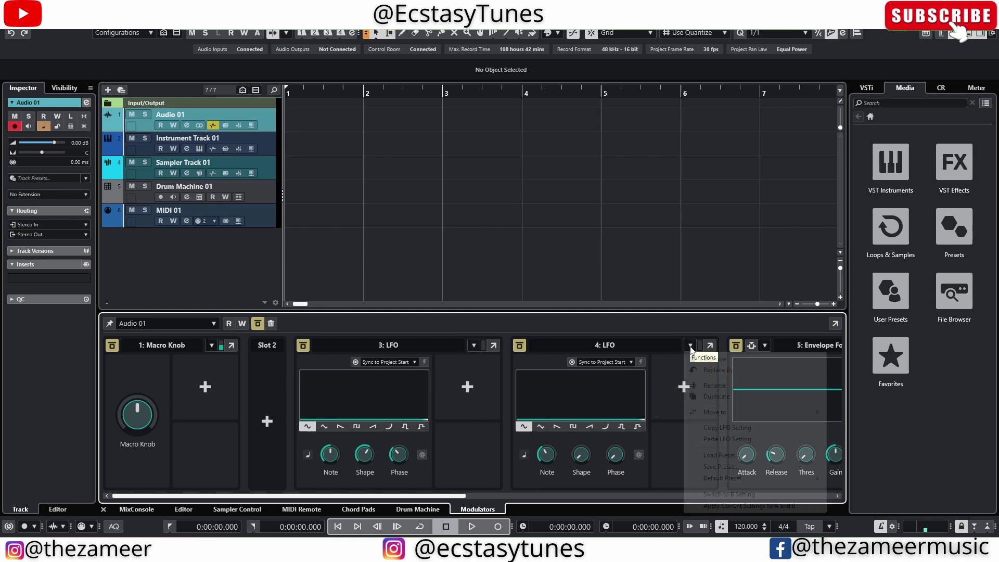
{"action": "left_click", "coordinate": [722, 440]}
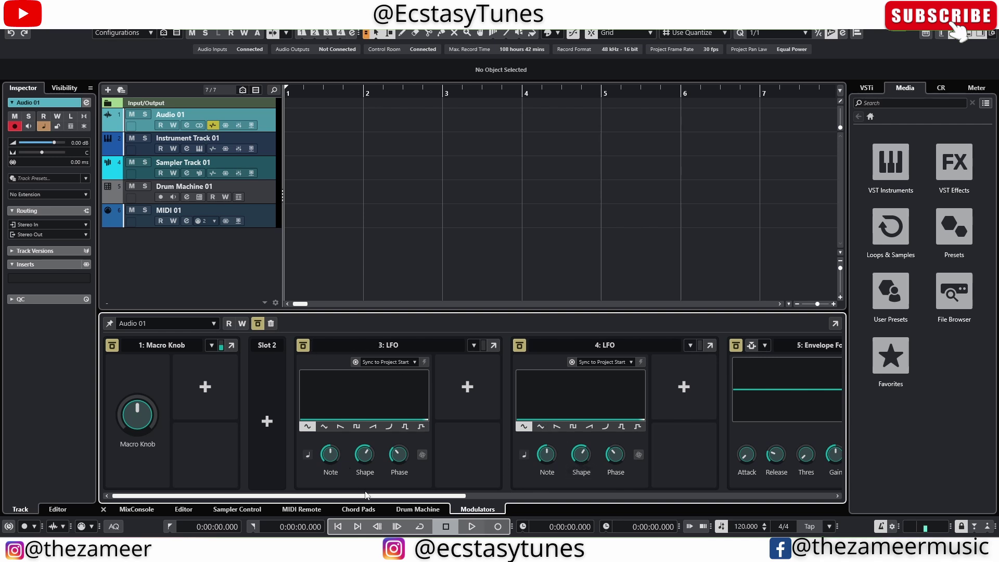
- Add [ADH] DRUM LOOP 102 (3) from the AFRO DANCEHALL DRUM KIT drum loops as a new track at bar 1 and enable Musical Mode
{"action": "left_click_drag", "start_coordinate": [369, 495], "coordinate": [167, 494]}
{"action": "left_click", "coordinate": [954, 291]}
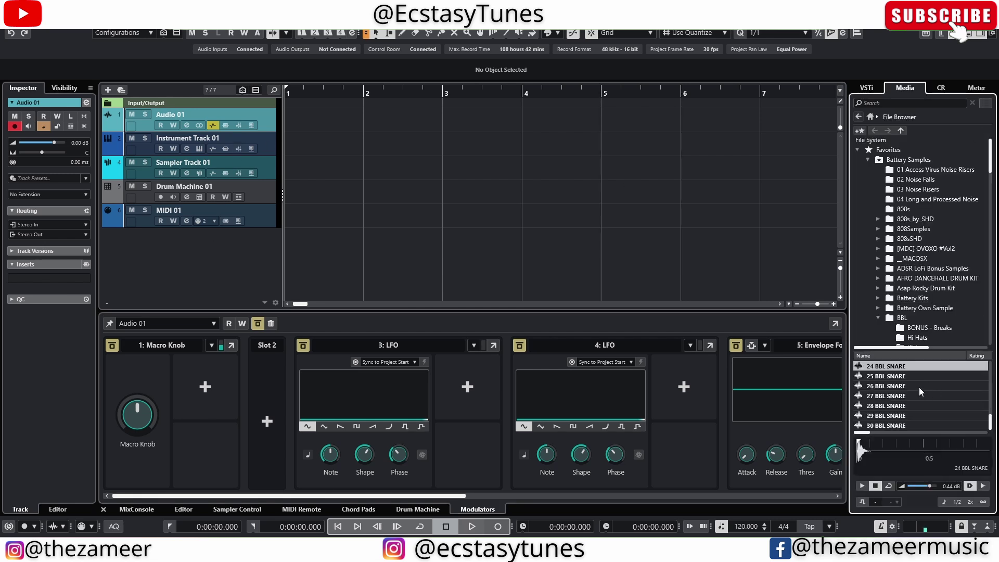
{"action": "left_click", "coordinate": [878, 278]}
{"action": "left_click", "coordinate": [946, 327]}
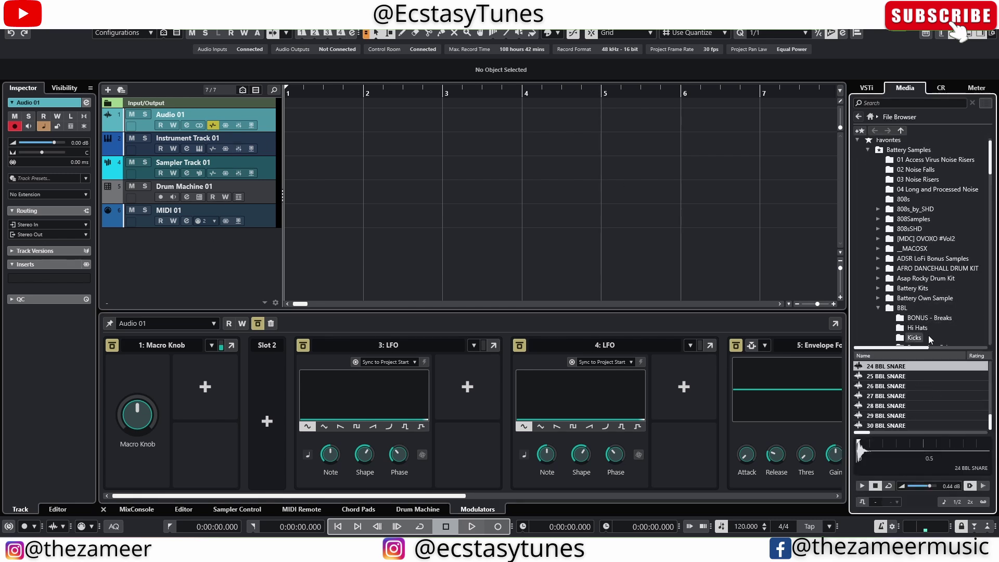
{"action": "left_click", "coordinate": [903, 385]}
{"action": "left_click_drag", "start_coordinate": [903, 385], "coordinate": [292, 237]}
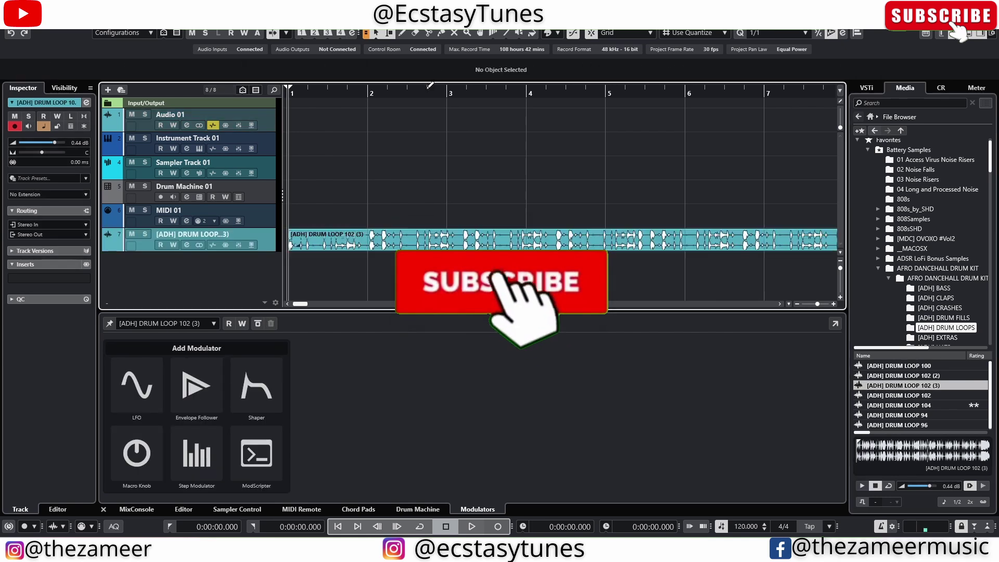
{"action": "left_click_drag", "start_coordinate": [424, 93], "coordinate": [415, 77]}
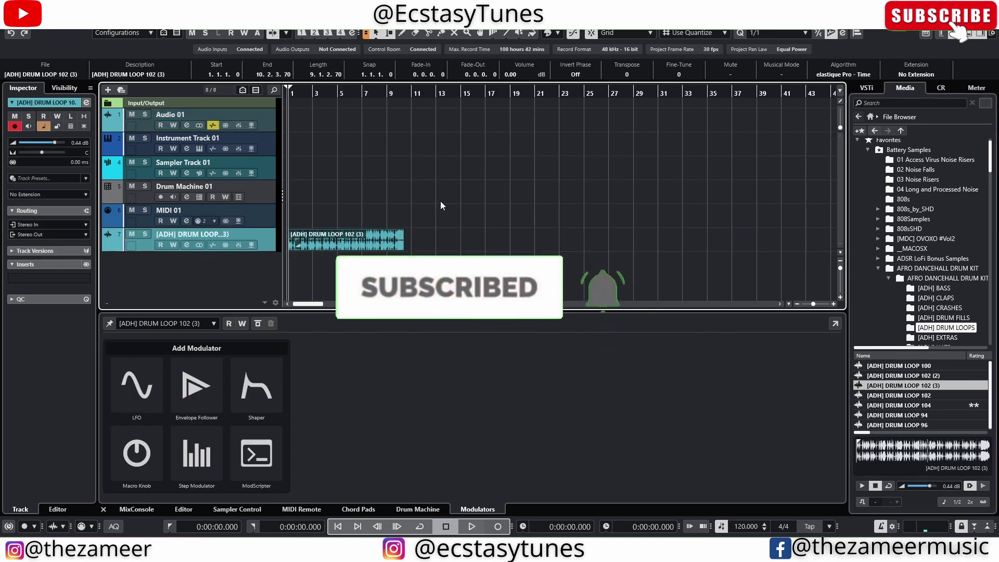
{"action": "key", "text": "h"}
{"action": "key", "text": "h"}
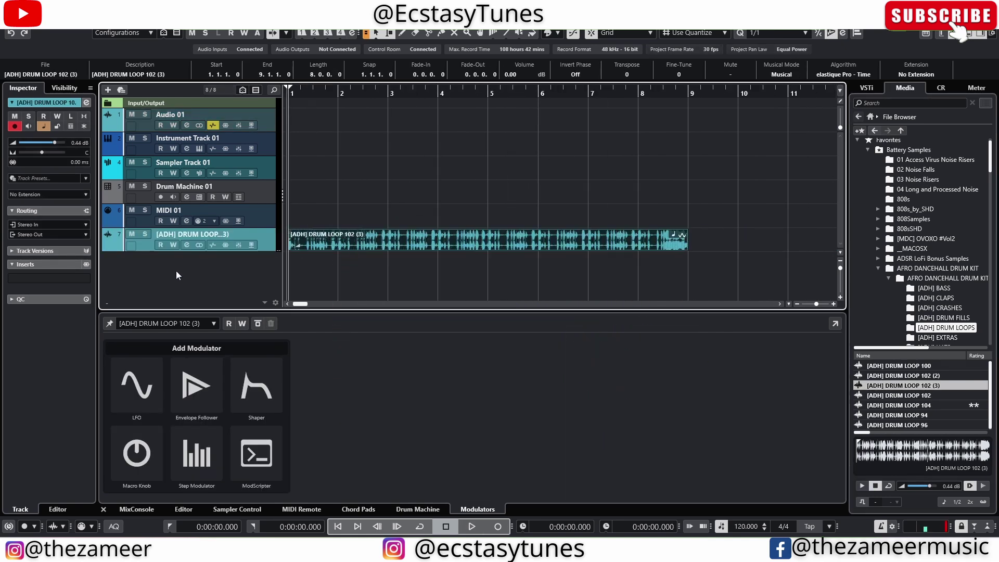
- Open the drum loop track's channel settings, add an LFO modulator to the track and enable the 1 LO equalizer band
{"action": "left_click", "coordinate": [186, 245]}
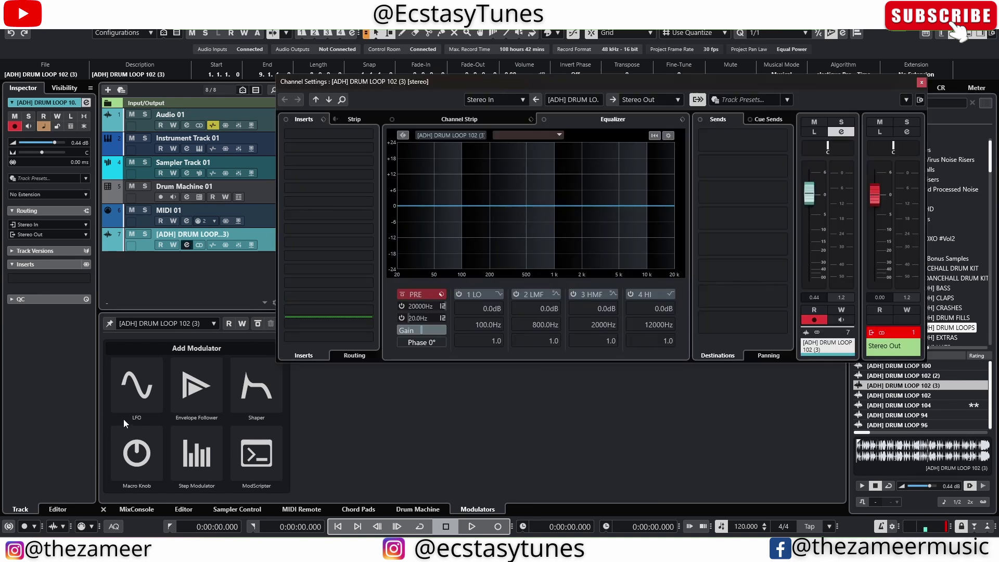
{"action": "left_click", "coordinate": [127, 382]}
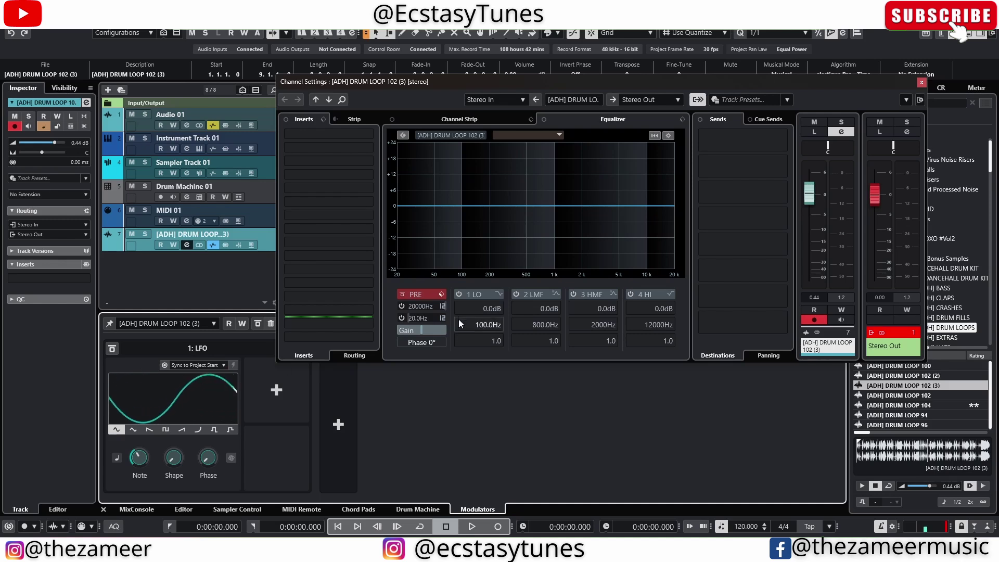
{"action": "left_click", "coordinate": [458, 294]}
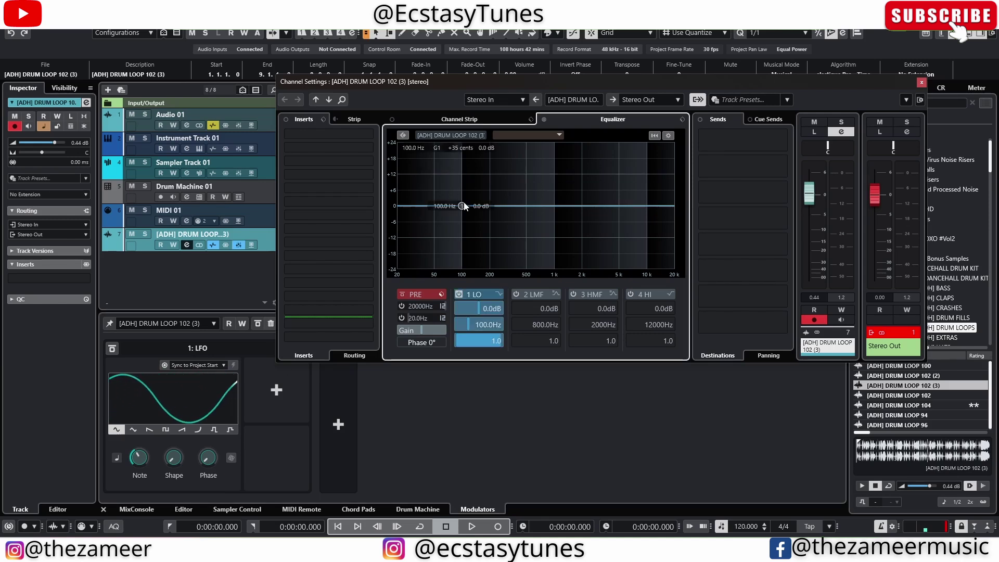
- Assign the LFO to the drum loop's EQ 1 Gain using Learn and a small adjustment of the 1 LO band
{"action": "left_click", "coordinate": [272, 392]}
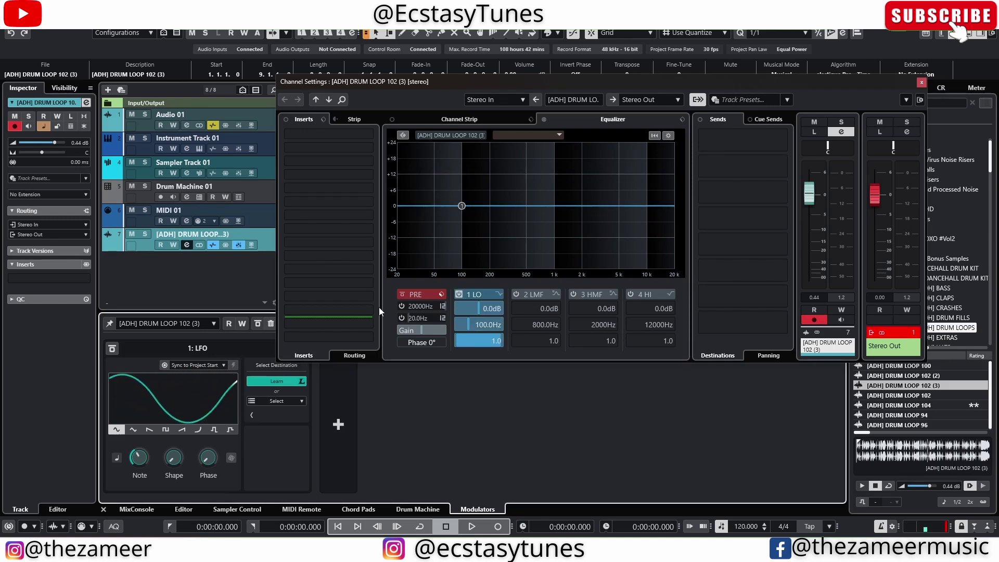
{"action": "left_click", "coordinate": [461, 207]}
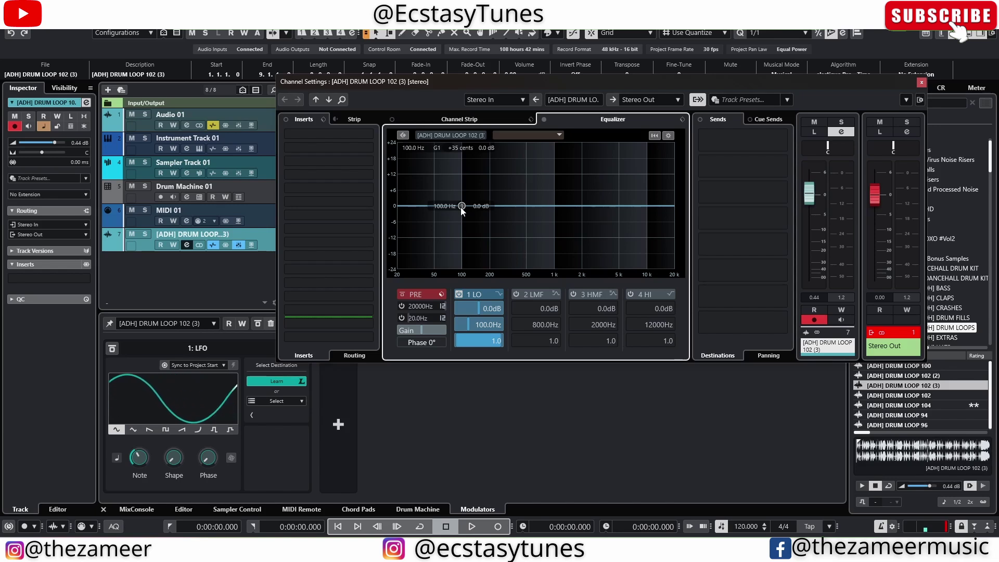
{"action": "left_click_drag", "start_coordinate": [462, 206], "coordinate": [458, 207]}
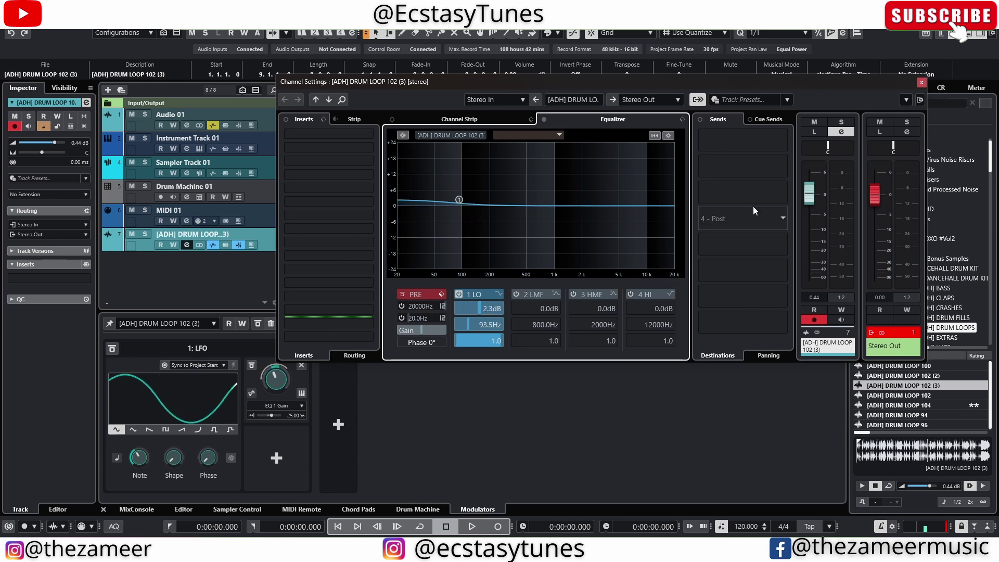
- Assign the channel's Volume and Pan Left-Right as further LFO destinations using Learn
{"action": "left_click", "coordinate": [276, 457]}
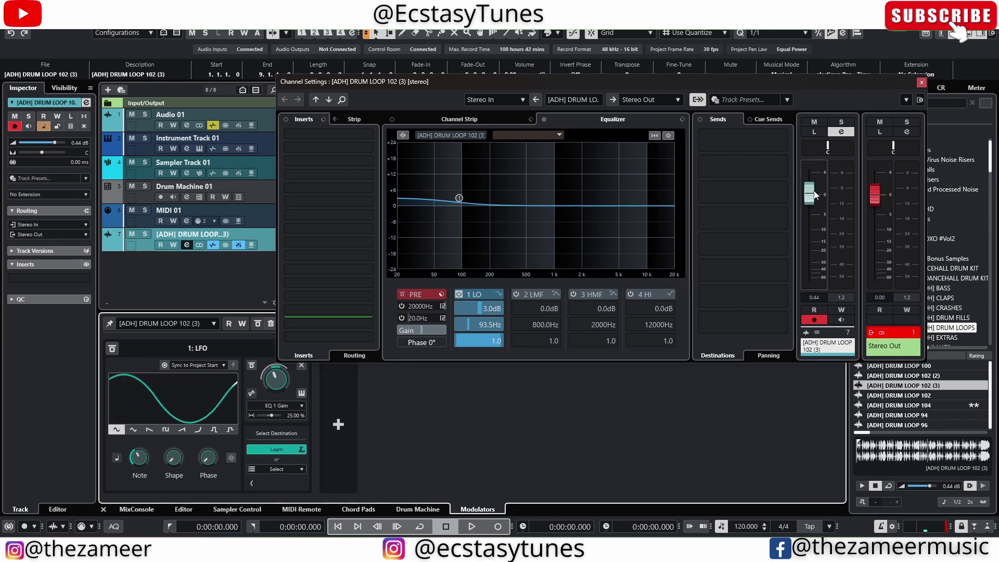
{"action": "left_click_drag", "start_coordinate": [814, 194], "coordinate": [813, 182]}
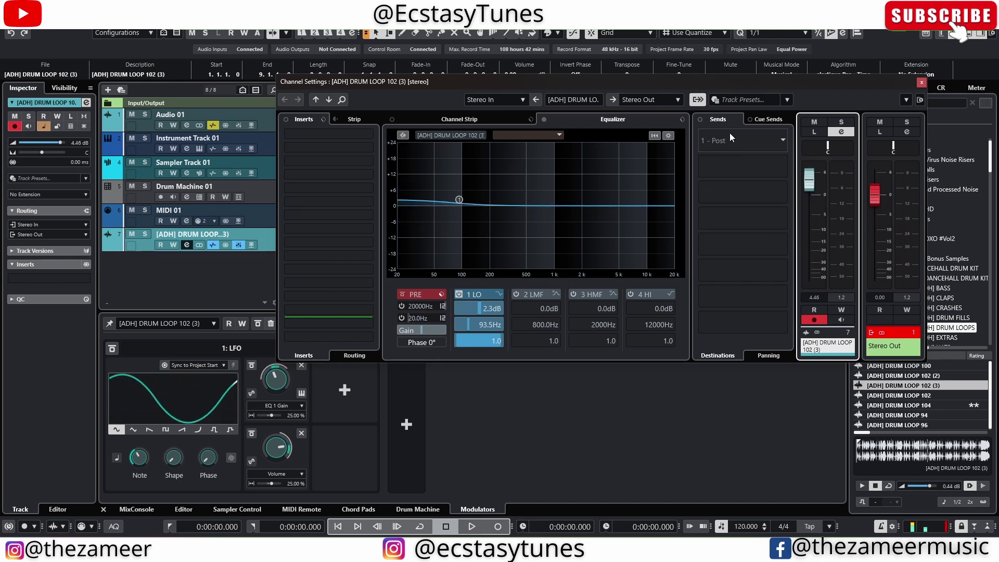
{"action": "left_click", "coordinate": [335, 393]}
{"action": "left_click_drag", "start_coordinate": [825, 147], "coordinate": [829, 151]}
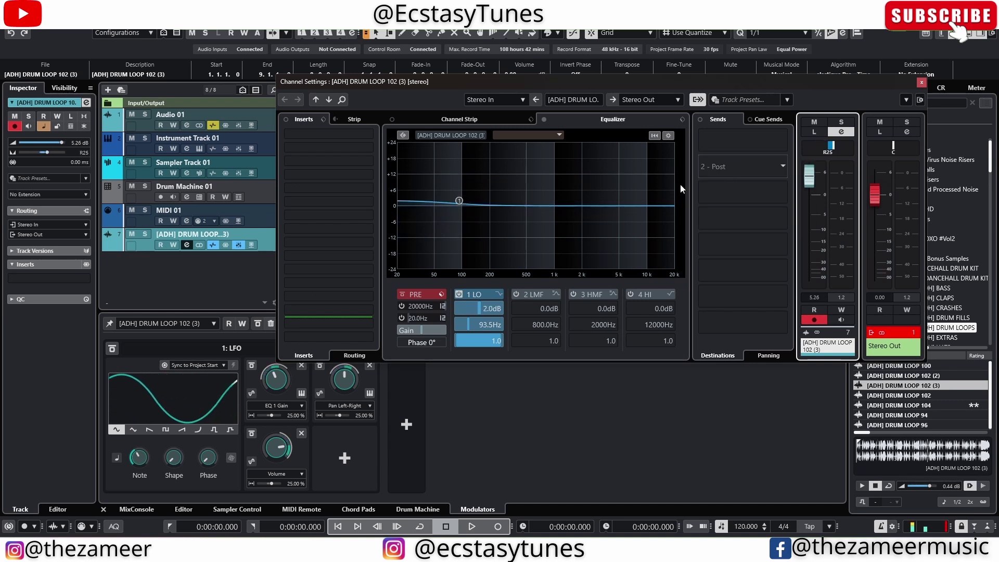
- Lower the drum loop event's volume to -7 dB and play the loop with its channel settings open
{"action": "left_click", "coordinate": [924, 81]}
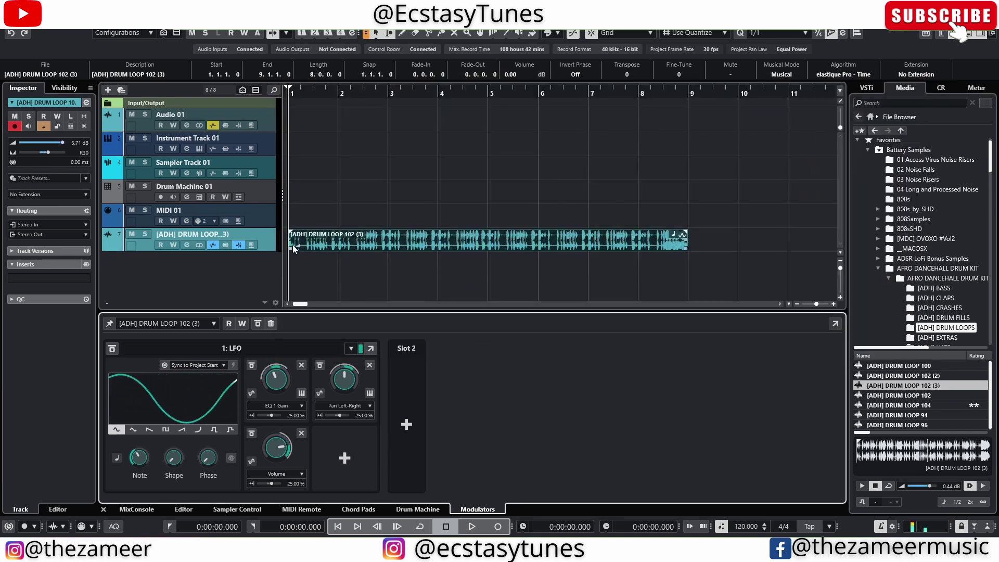
{"action": "left_click_drag", "start_coordinate": [293, 244], "coordinate": [316, 244]}
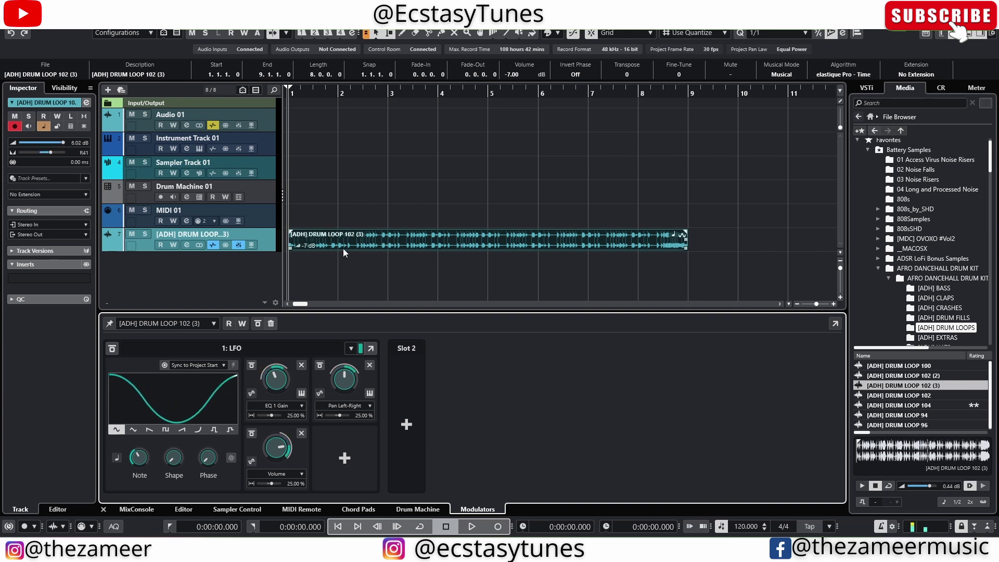
{"action": "key", "text": "e"}
{"action": "key", "text": "space"}
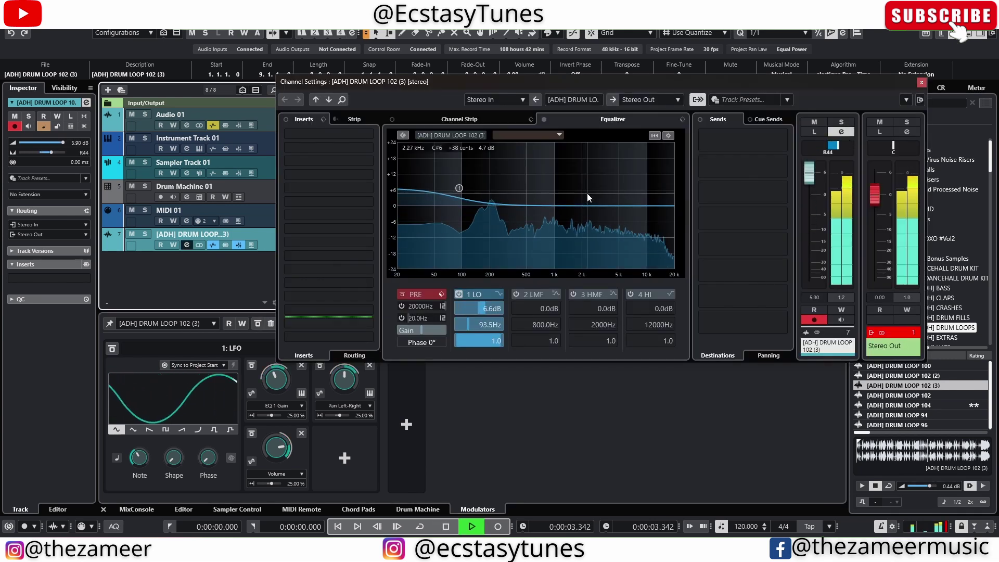
{"action": "key", "text": "space"}
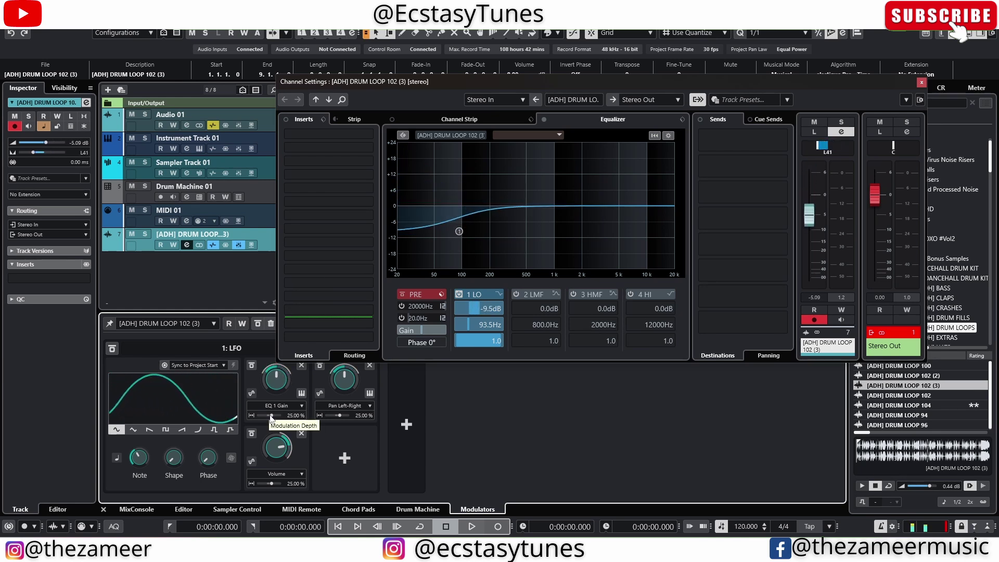
- Set the LFO's modulation depth to 24.32% for EQ 1 Gain and 56.76% for both Pan Left-Right and Volume
{"action": "left_click_drag", "start_coordinate": [272, 416], "coordinate": [274, 416]}
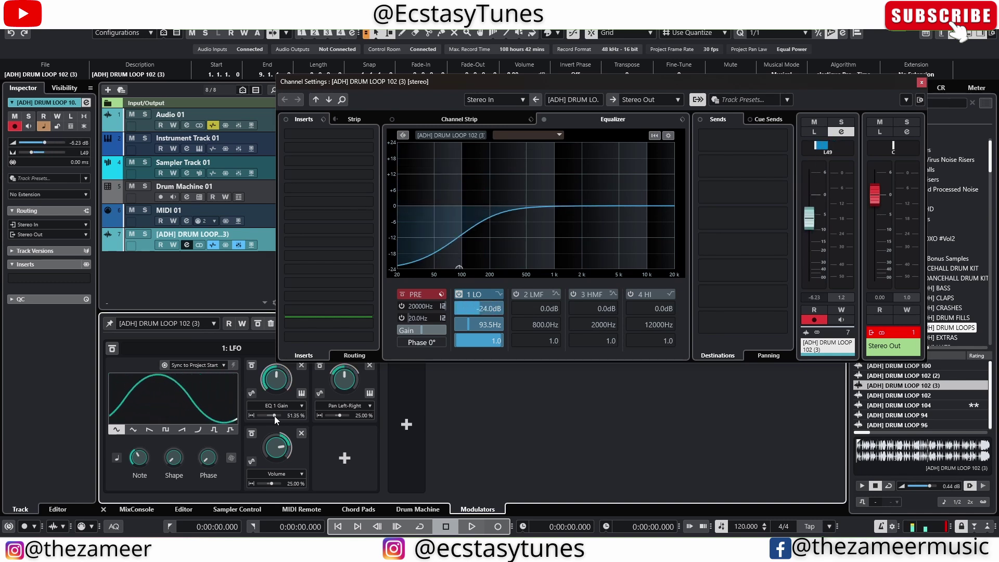
{"action": "left_click_drag", "start_coordinate": [274, 416], "coordinate": [266, 414]}
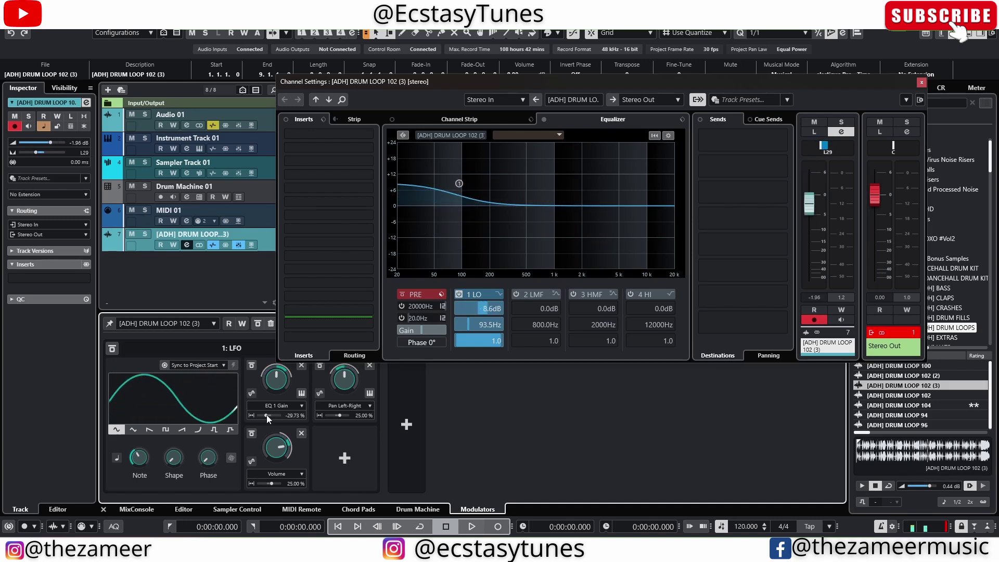
{"action": "left_click_drag", "start_coordinate": [266, 414], "coordinate": [271, 414]}
{"action": "left_click_drag", "start_coordinate": [337, 415], "coordinate": [342, 415]}
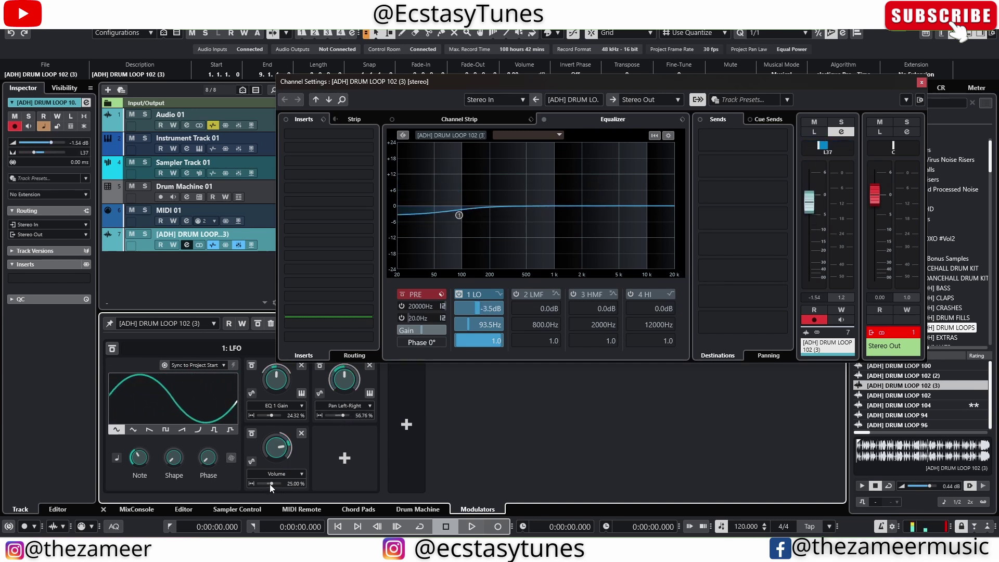
{"action": "left_click_drag", "start_coordinate": [270, 484], "coordinate": [276, 480]}
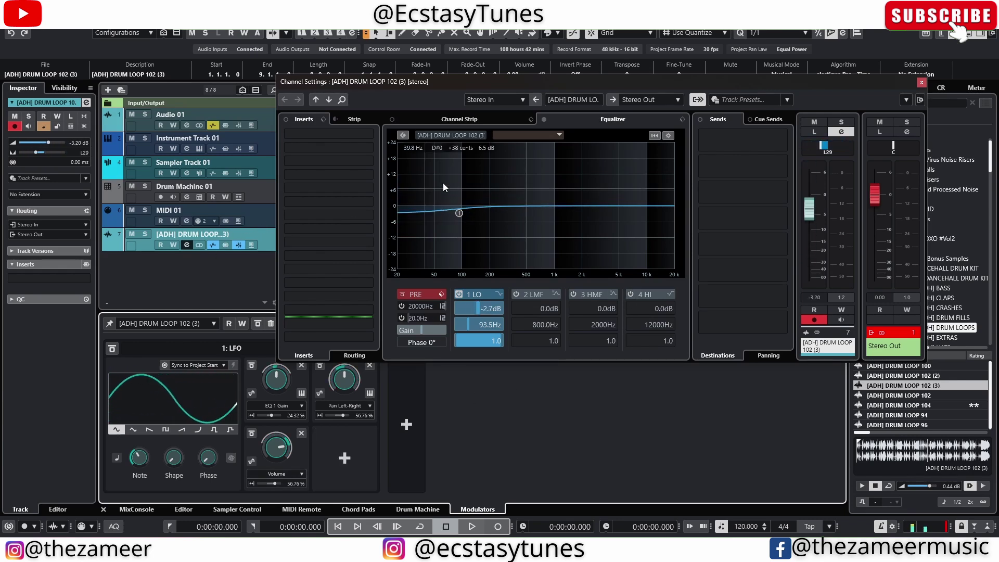
- Play the drum loop to hear the changed modulation depths, and close its channel settings
{"action": "key", "text": "space"}
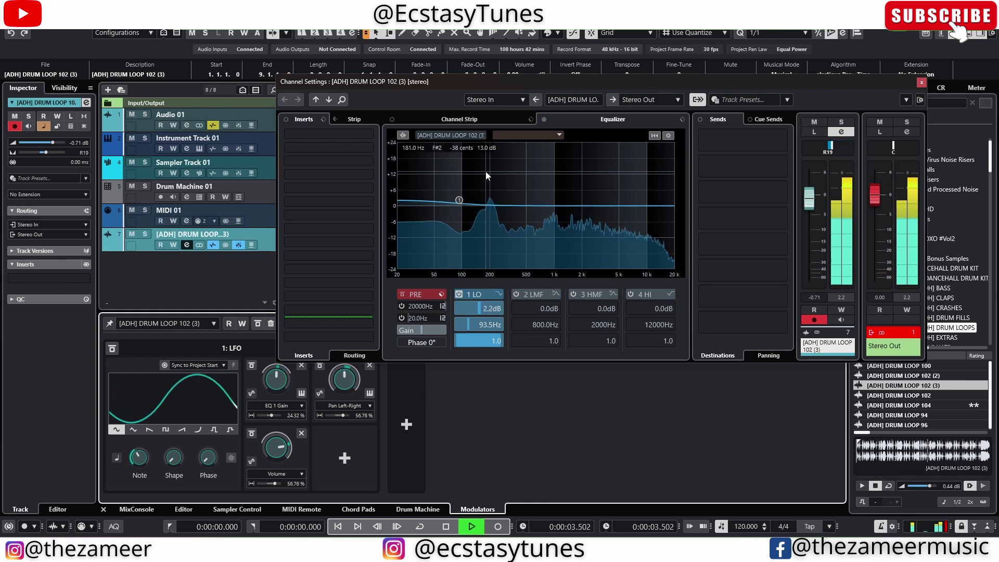
{"action": "key", "text": "space"}
{"action": "key", "text": "space"}
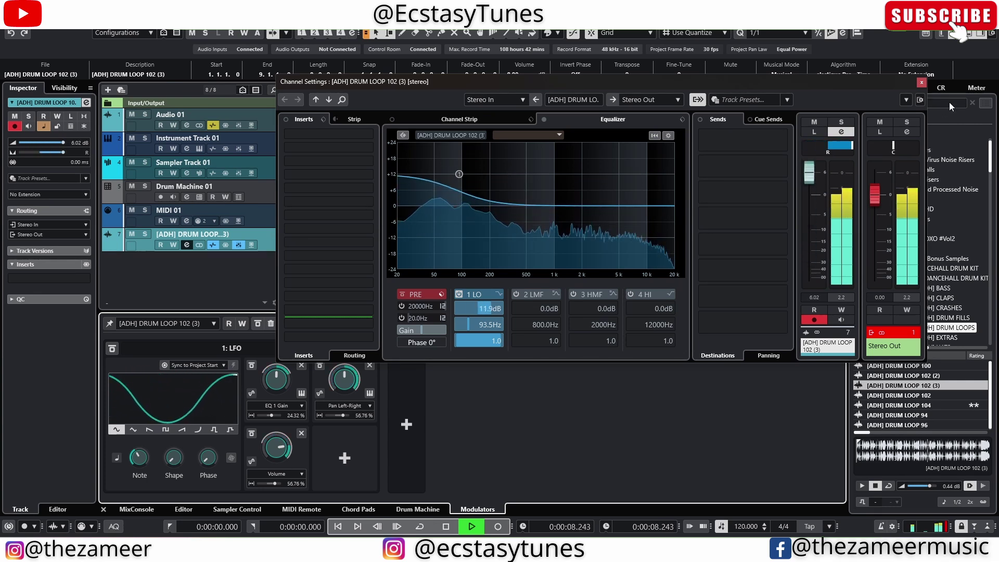
{"action": "key", "text": "space"}
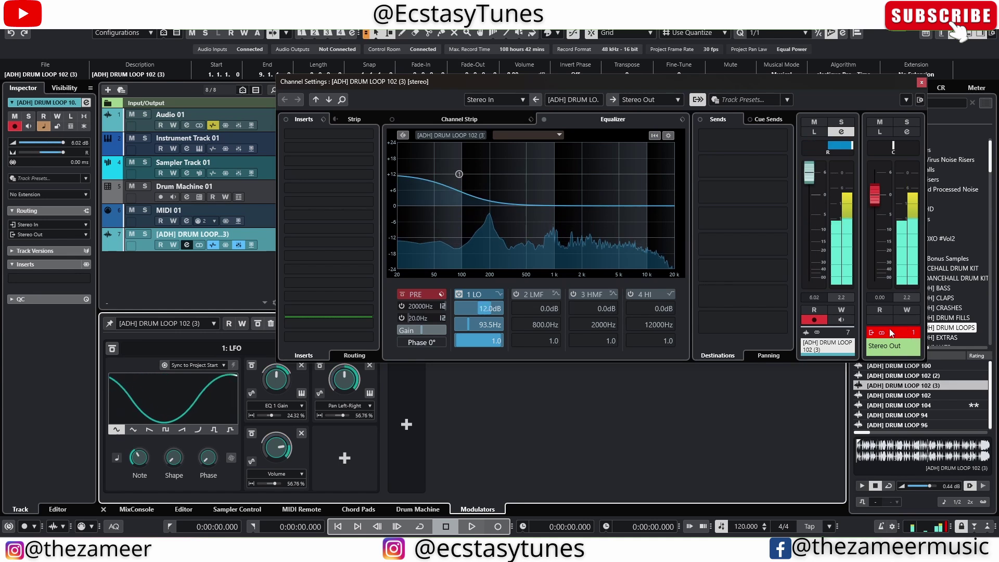
{"action": "key", "text": "e"}
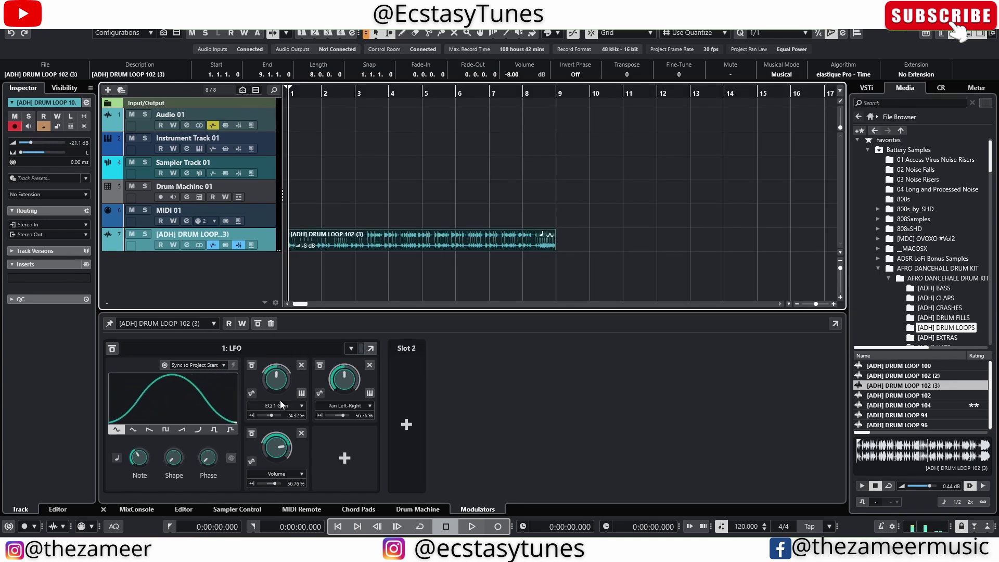
- Add an Envelope Follower modulator in slot 2 of the drum loop track
{"action": "left_click", "coordinate": [155, 417]}
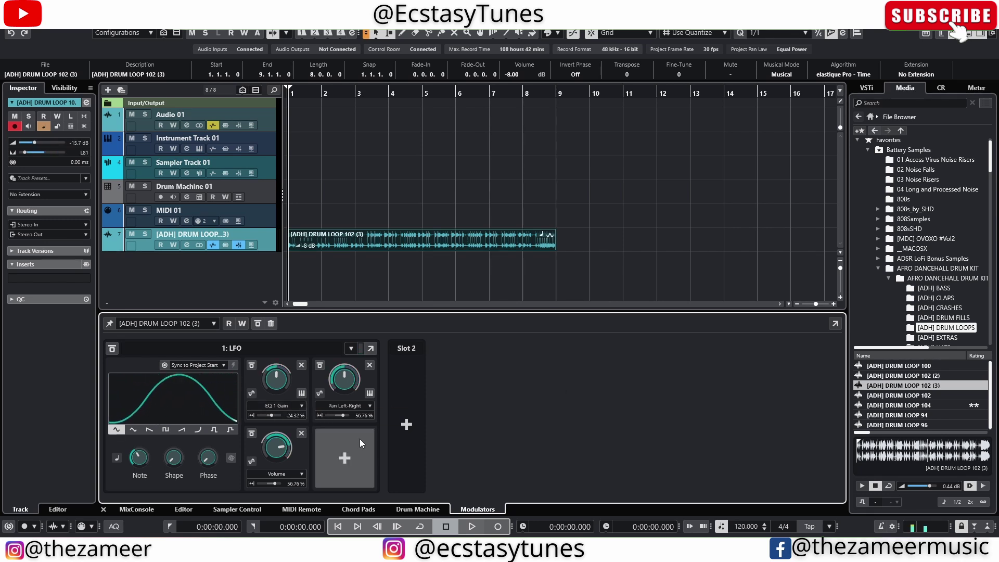
{"action": "left_click", "coordinate": [406, 422]}
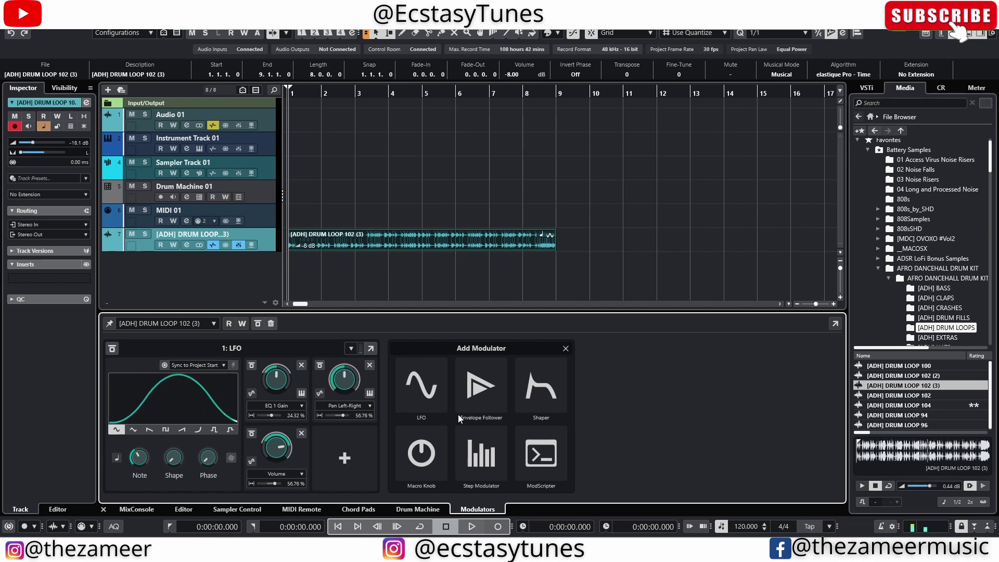
{"action": "left_click", "coordinate": [481, 388]}
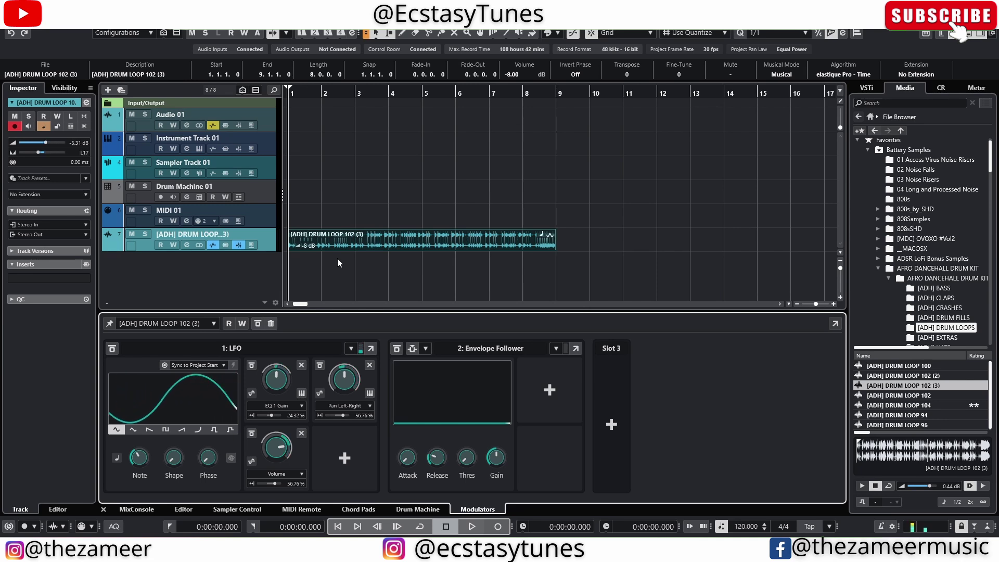
- Remove the LFO modulator from slot 1 of the drum loop track
{"action": "left_click", "coordinate": [380, 250]}
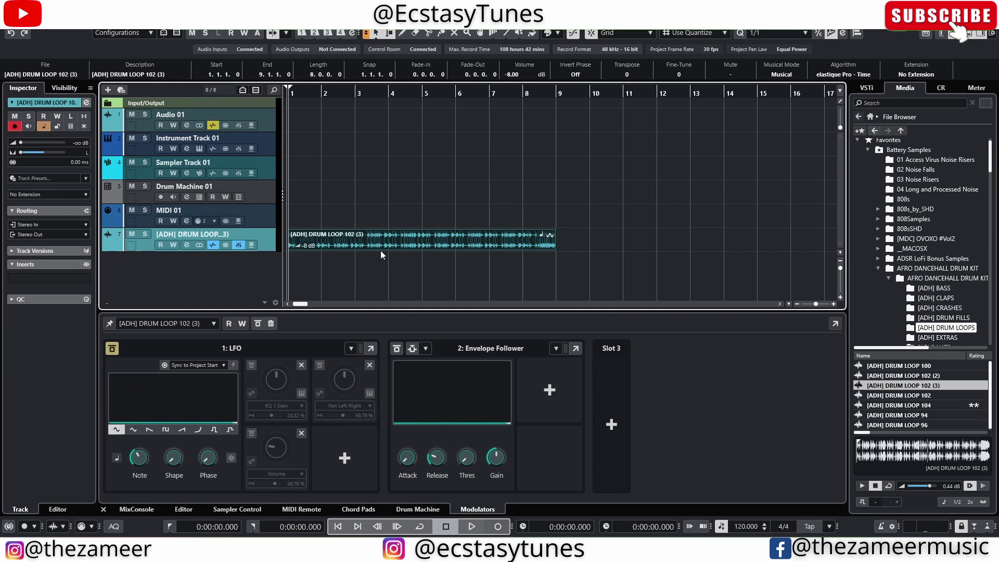
{"action": "left_click", "coordinate": [351, 349]}
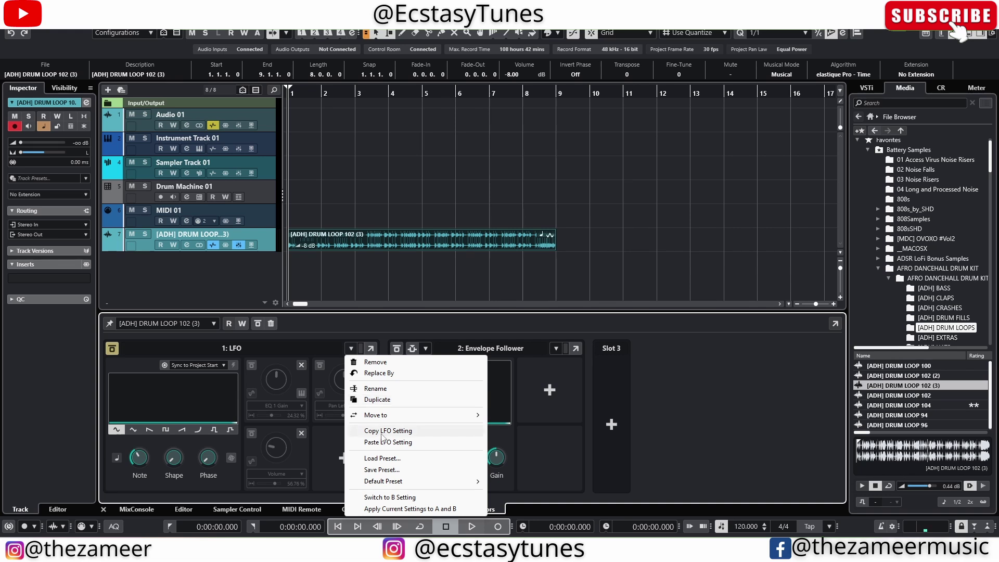
{"action": "left_click", "coordinate": [375, 362]}
- Reset the drum loop channel's volume fader to 0.00 dB and play the loop with the Envelope Follower active
{"action": "left_click", "coordinate": [187, 245]}
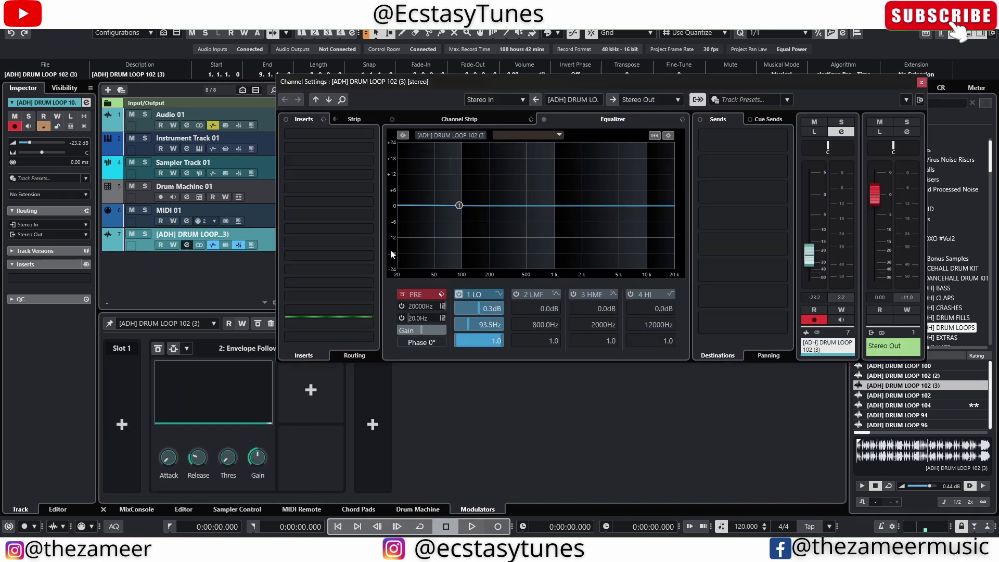
{"action": "left_click", "coordinate": [810, 254], "text": "ctrl"}
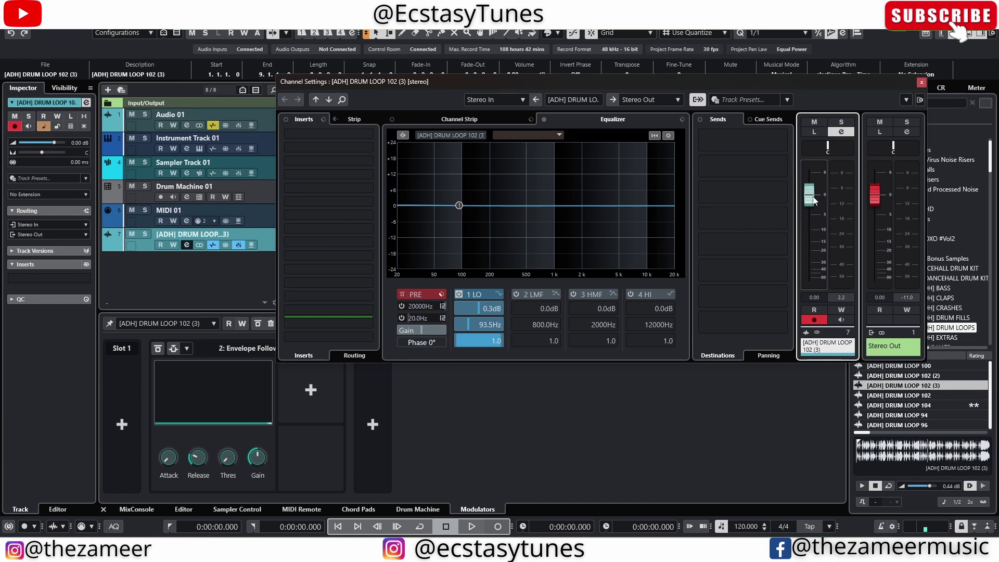
{"action": "mouse_move", "coordinate": [786, 199]}
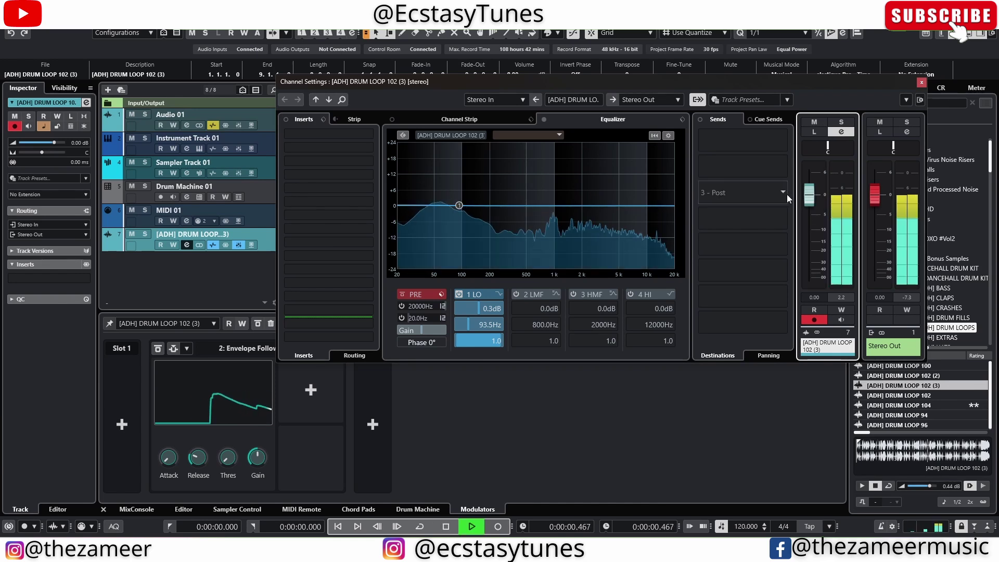
{"action": "left_click", "coordinate": [921, 82]}
- Search the media browser for "guitar" and add Cinema - Ambient Guitar Bmaj 13 as a new track at bar 1
{"action": "left_click", "coordinate": [891, 104]}
{"action": "type", "text": "chor"}
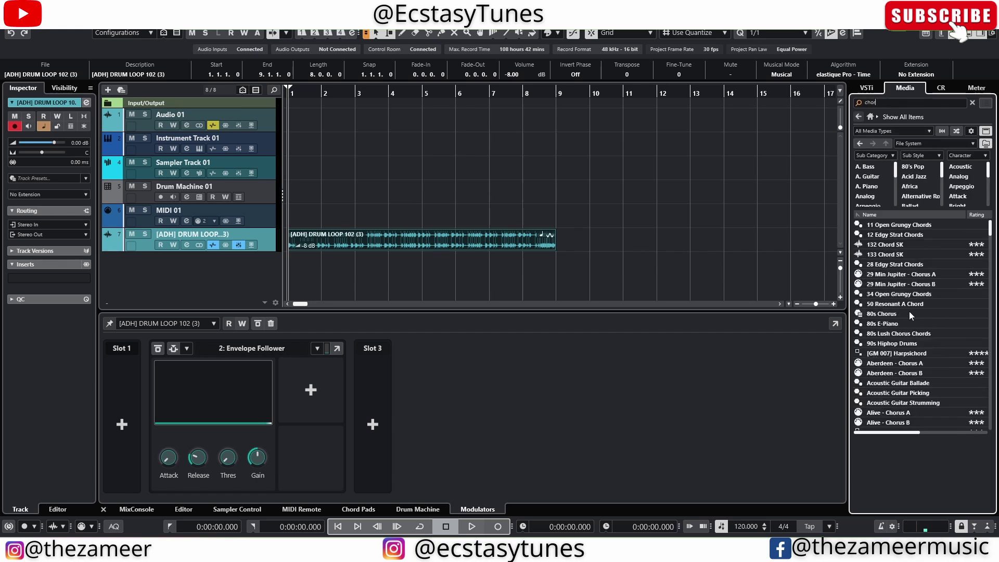
{"action": "scroll", "coordinate": [940, 353], "scroll_direction": "down", "scroll_amount": 7}
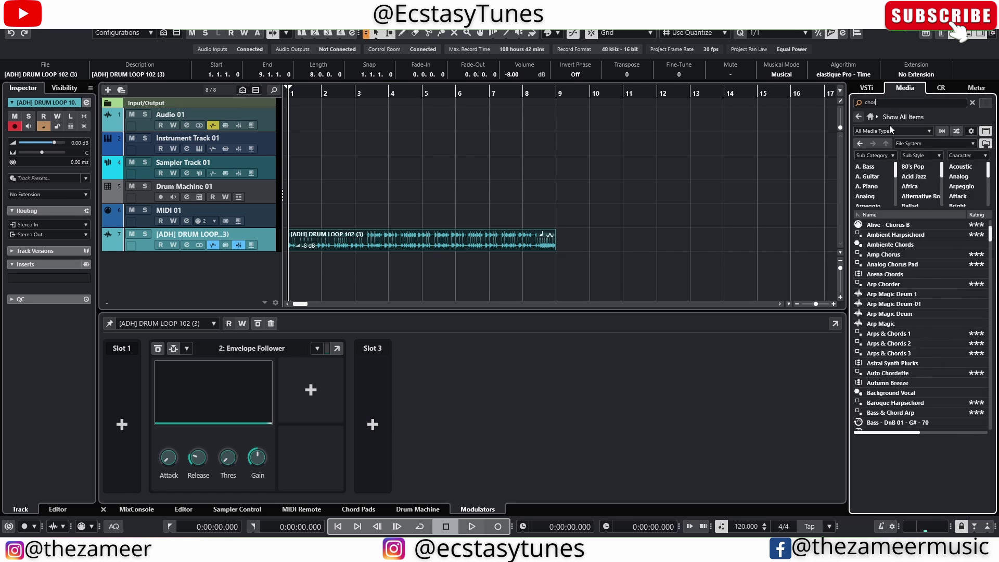
{"action": "type", "text": "piano"}
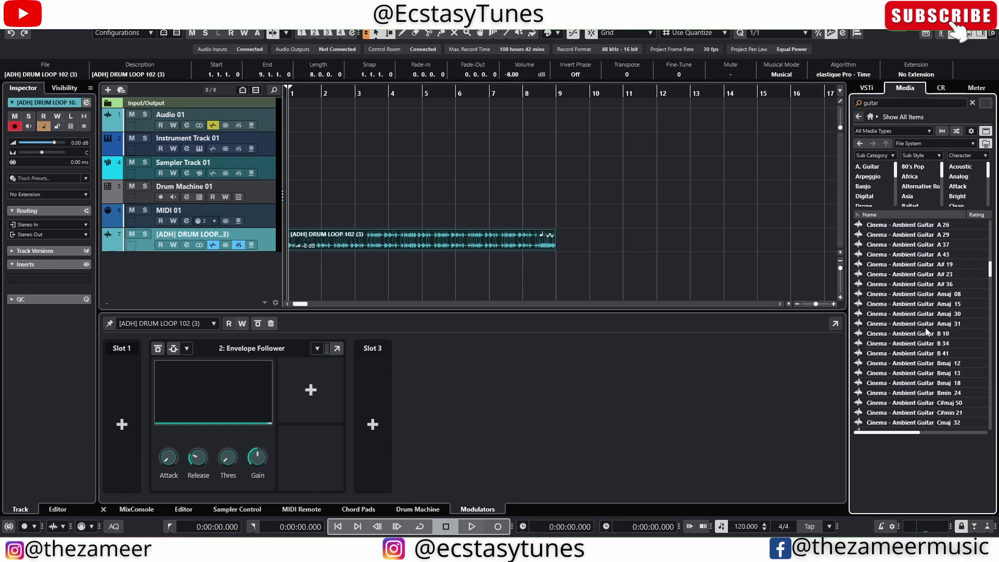
{"action": "left_click", "coordinate": [962, 325]}
{"action": "left_click", "coordinate": [928, 344]}
{"action": "left_click", "coordinate": [930, 374]}
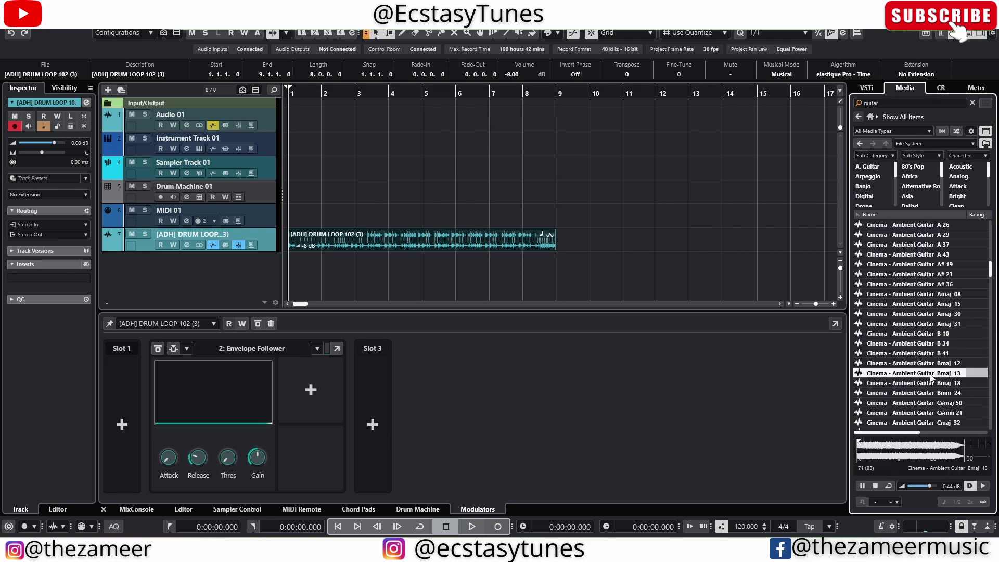
{"action": "left_click_drag", "start_coordinate": [892, 377], "coordinate": [323, 283]}
{"action": "scroll", "coordinate": [554, 222], "scroll_direction": "down", "scroll_amount": 3}
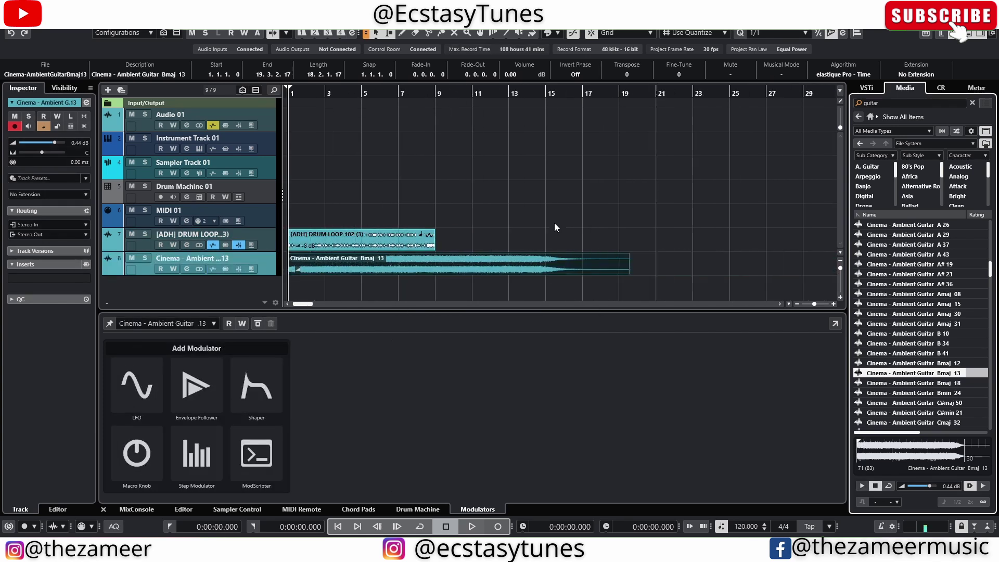
- Lower the ambient guitar event's volume to -4 dB, play it together with the drum loop, and select the drum loop event
{"action": "left_click", "coordinate": [361, 269]}
{"action": "scroll", "coordinate": [363, 270], "scroll_direction": "down", "scroll_amount": 4}
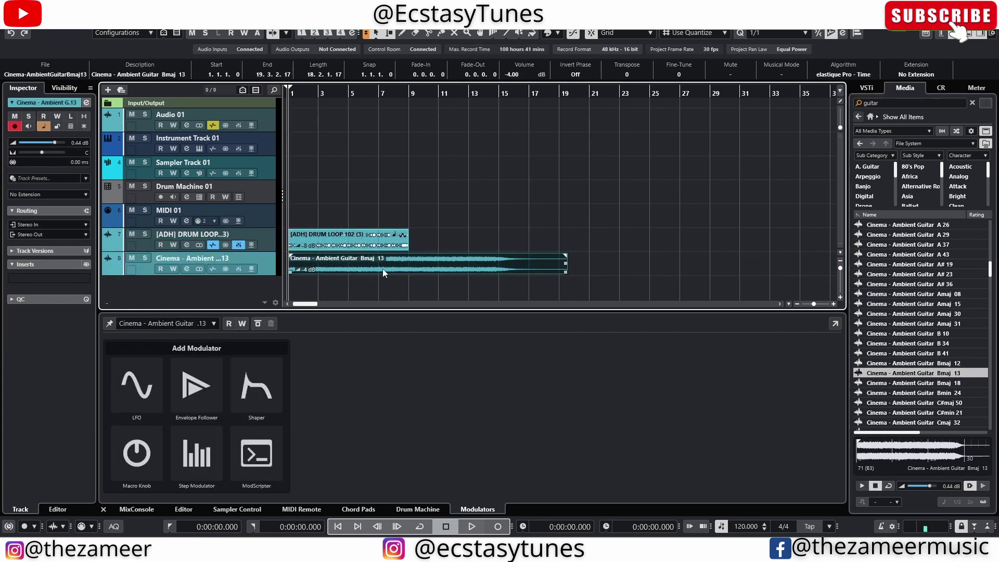
{"action": "key", "text": "space"}
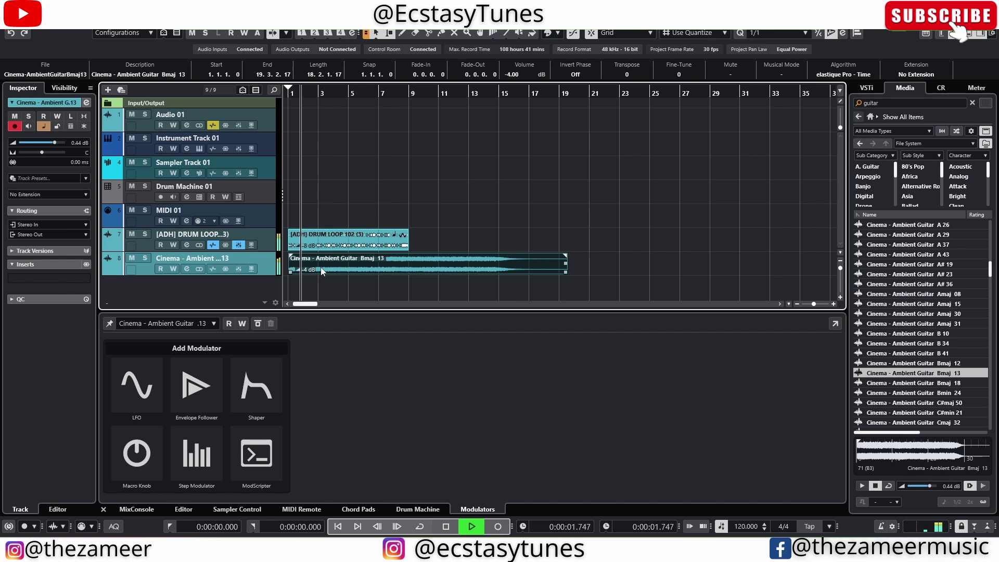
{"action": "key", "text": "space"}
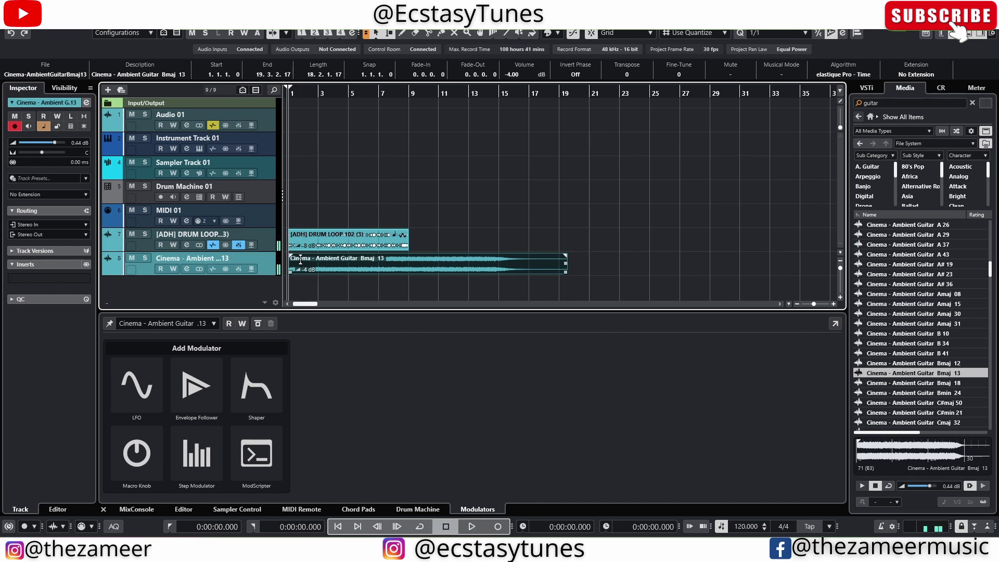
{"action": "left_click", "coordinate": [305, 251]}
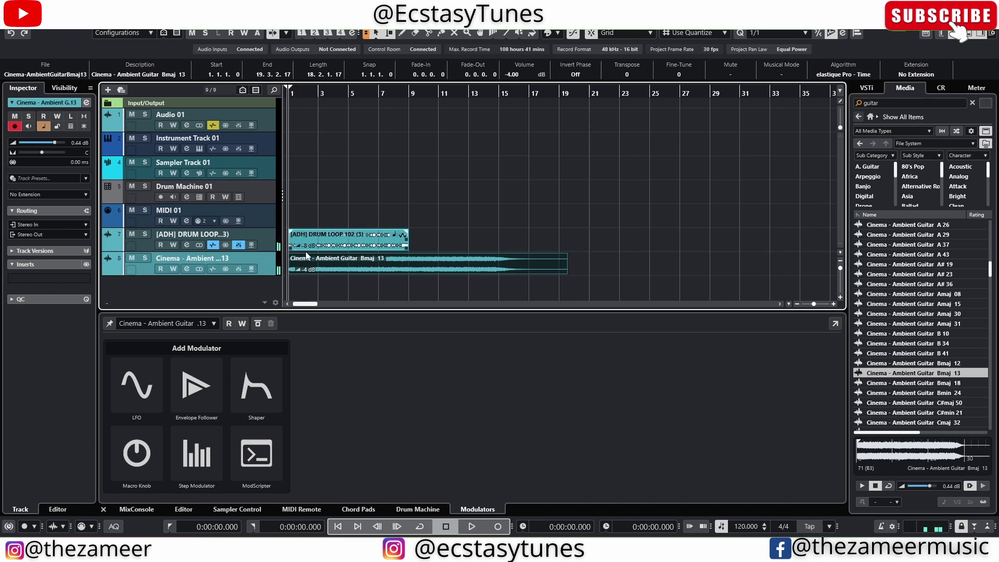
- Add an Envelope Follower modulator to the Cinema - Ambient Guitar track
{"action": "left_click", "coordinate": [257, 247]}
{"action": "left_click", "coordinate": [264, 260]}
{"action": "left_click", "coordinate": [264, 242]}
{"action": "left_click", "coordinate": [276, 263]}
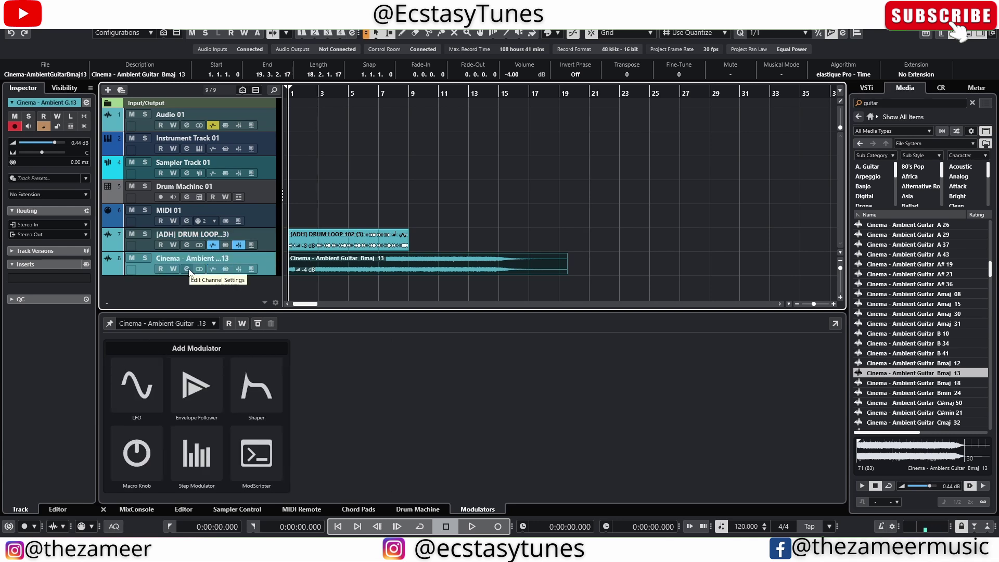
{"action": "left_click", "coordinate": [212, 369]}
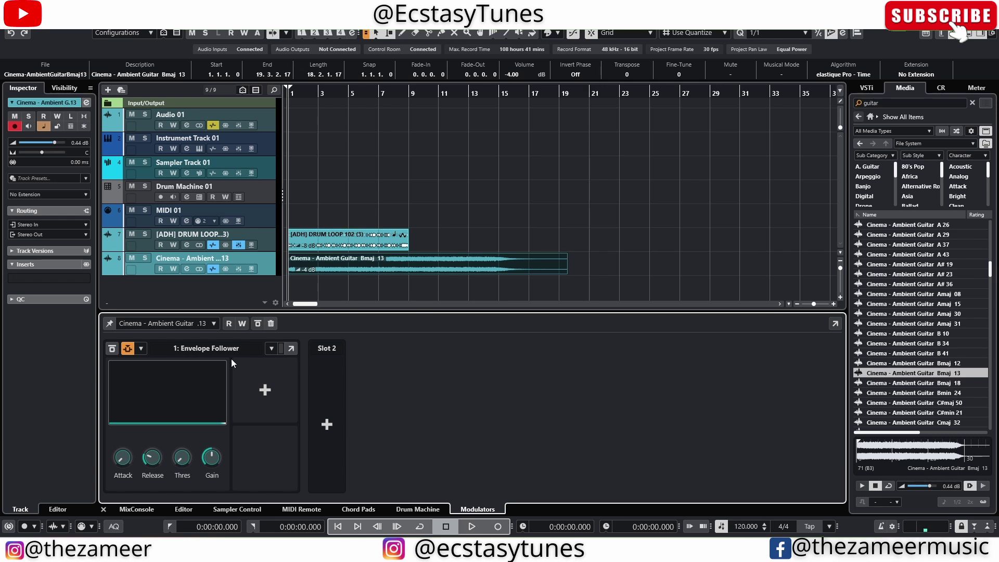
- Enable side-chaining on the guitar track's Envelope Follower and add [ADH] DRUM LOOP 102 (3) as its source
{"action": "left_click", "coordinate": [128, 349]}
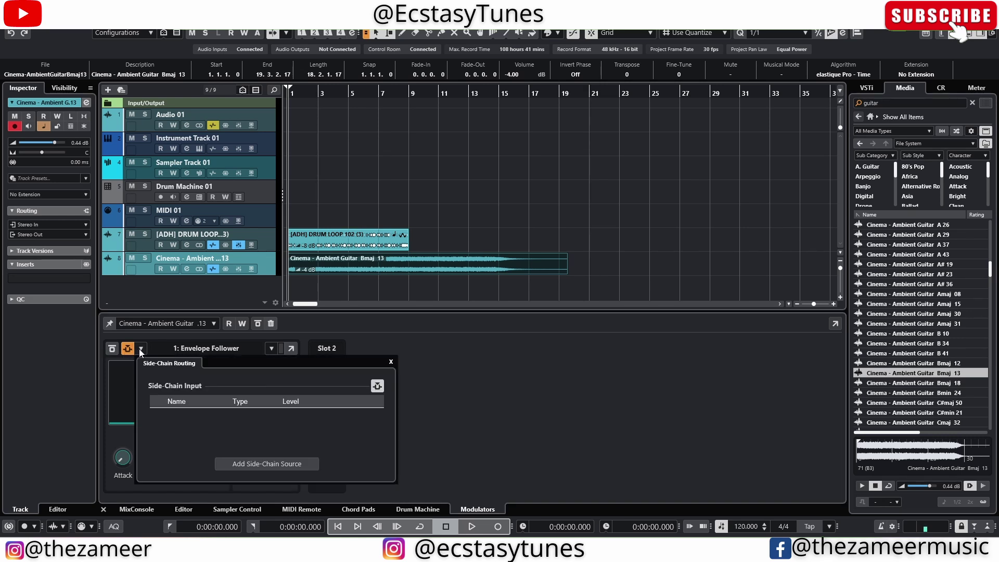
{"action": "left_click", "coordinate": [281, 463]}
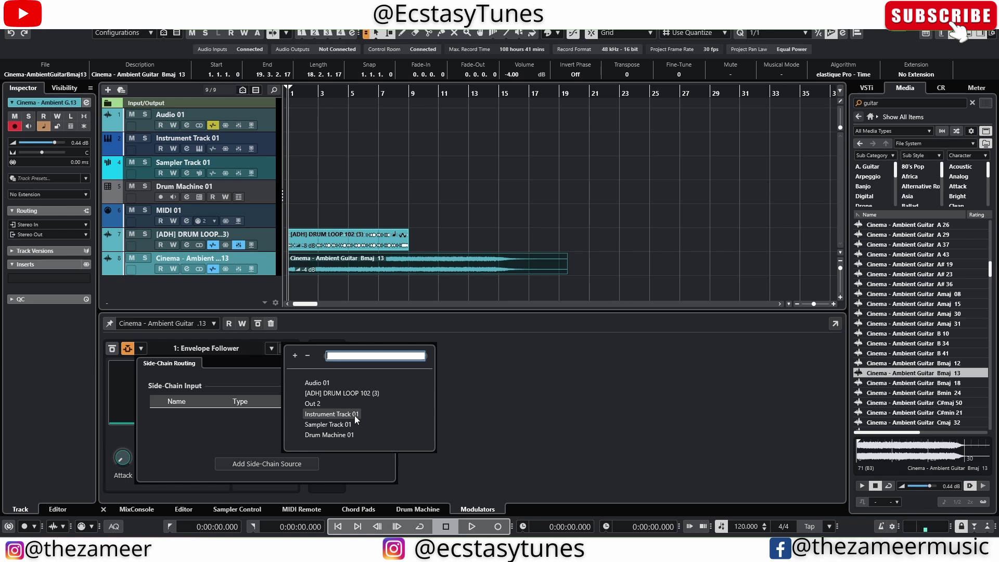
{"action": "left_click", "coordinate": [333, 394]}
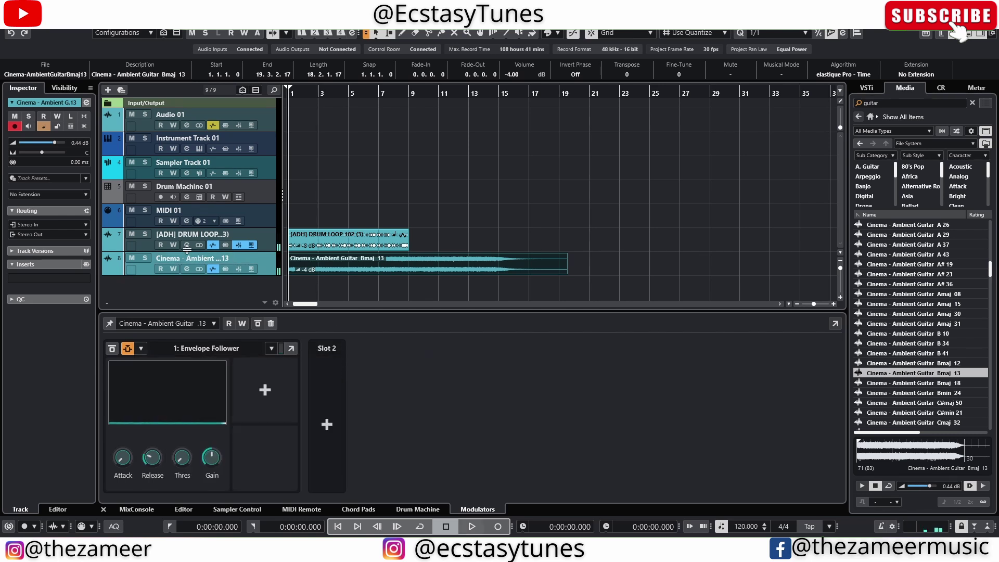
- Insert the Steinberg Volume plug-in on the guitar channel and assign the Envelope Follower to its master gain fader
{"action": "left_click", "coordinate": [187, 268]}
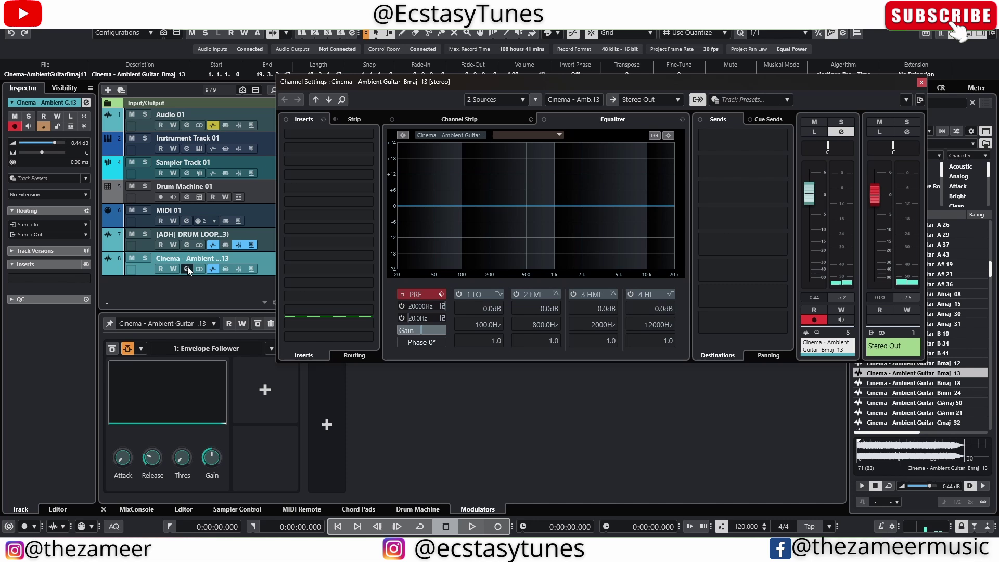
{"action": "left_click", "coordinate": [344, 135]}
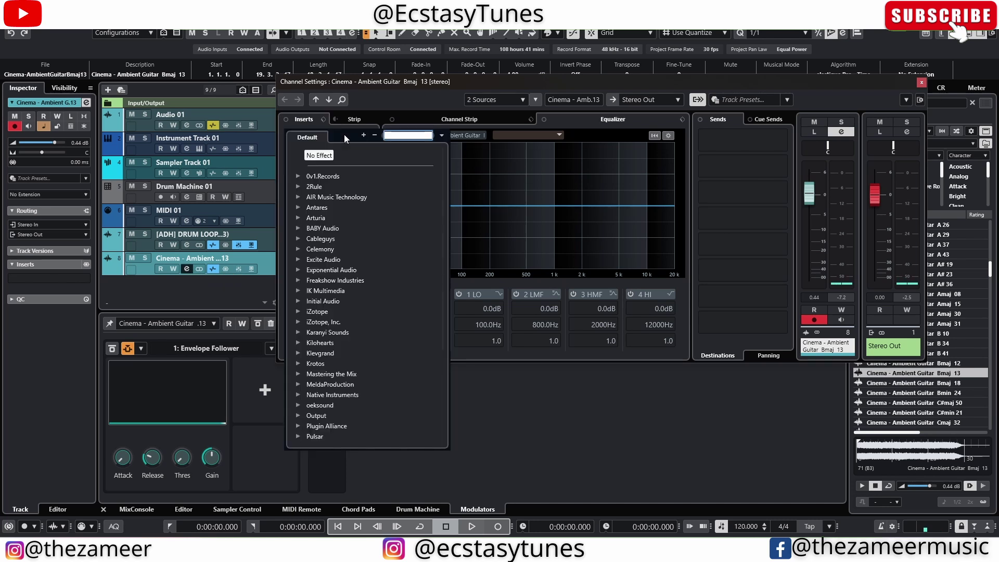
{"action": "type", "text": "vol"}
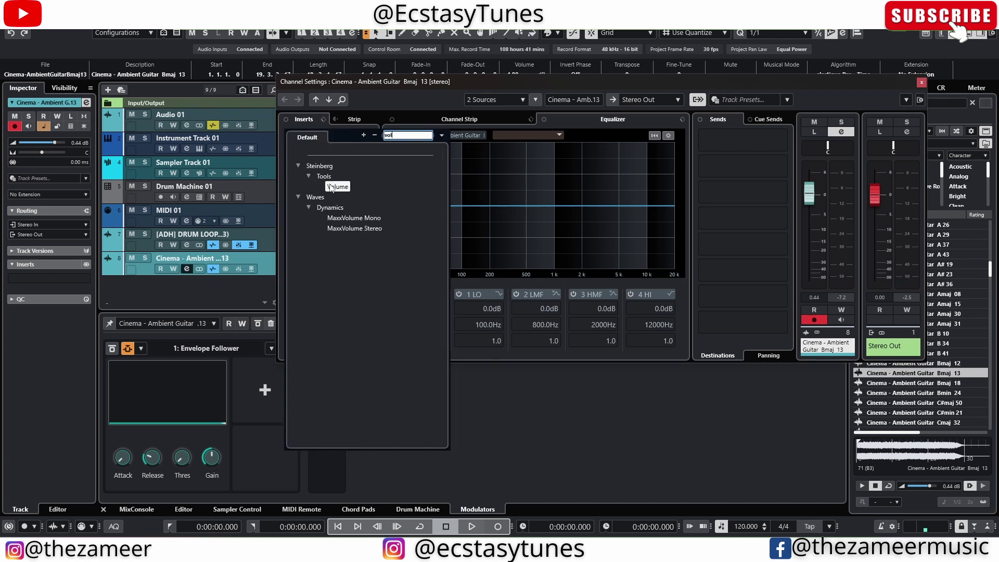
{"action": "left_click", "coordinate": [331, 187]}
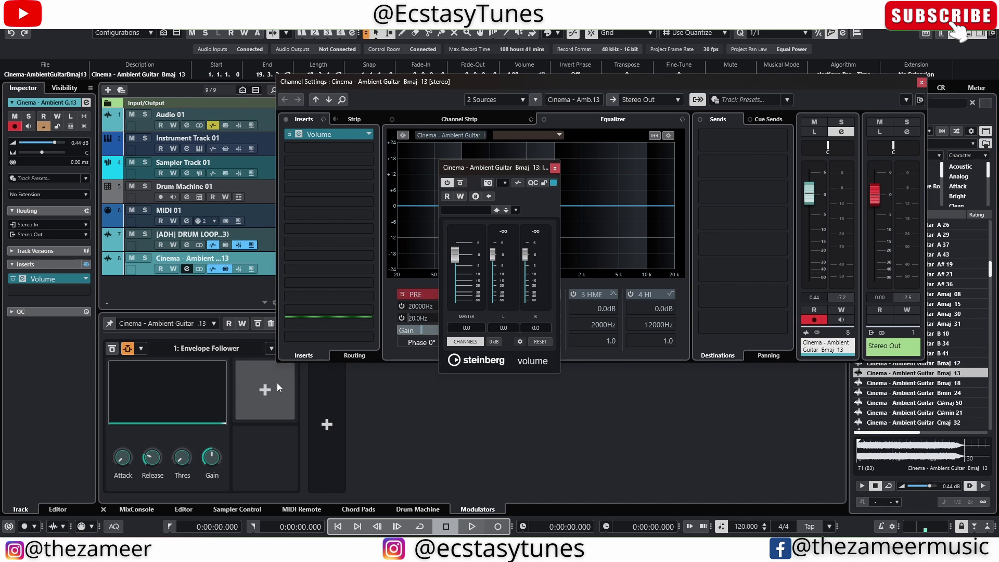
{"action": "left_click", "coordinate": [261, 383]}
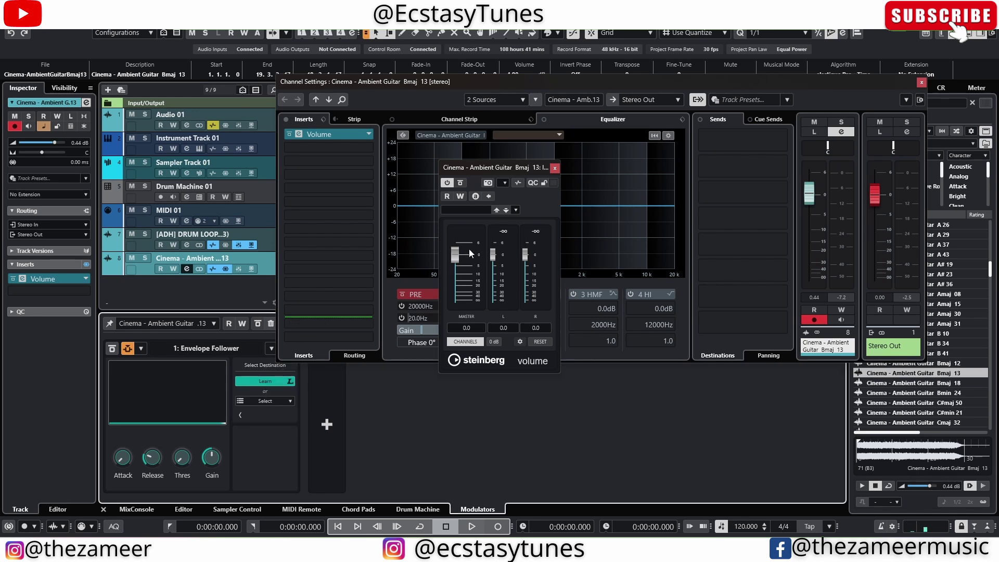
{"action": "left_click", "coordinate": [454, 258]}
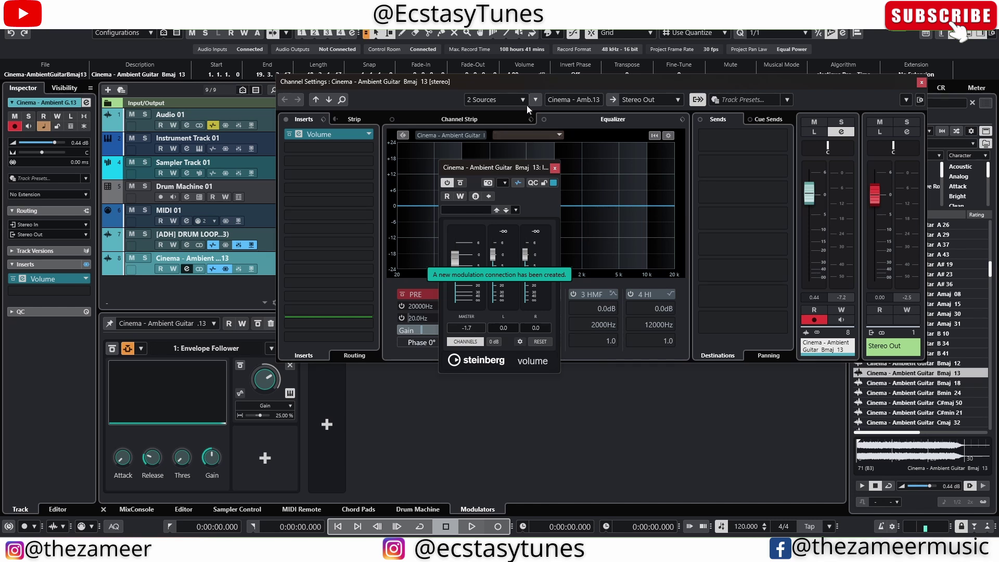
- Play the project while setting the Envelope Follower's Gain modulation depth to 40.54 %, and replay it from the start
{"action": "key", "text": "space"}
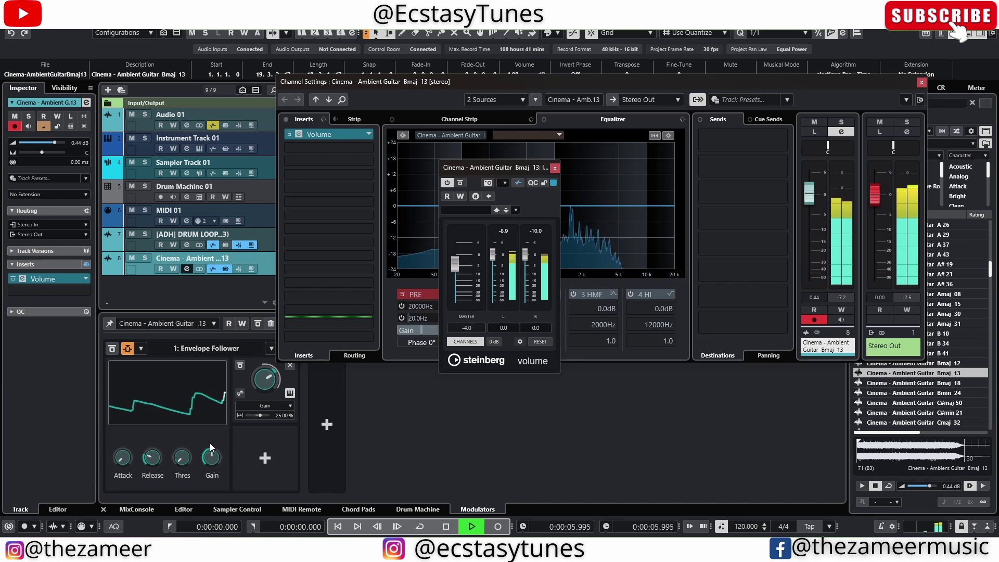
{"action": "left_click_drag", "start_coordinate": [267, 419], "coordinate": [263, 415]}
{"action": "key", "text": "space"}
{"action": "key", "text": "space"}
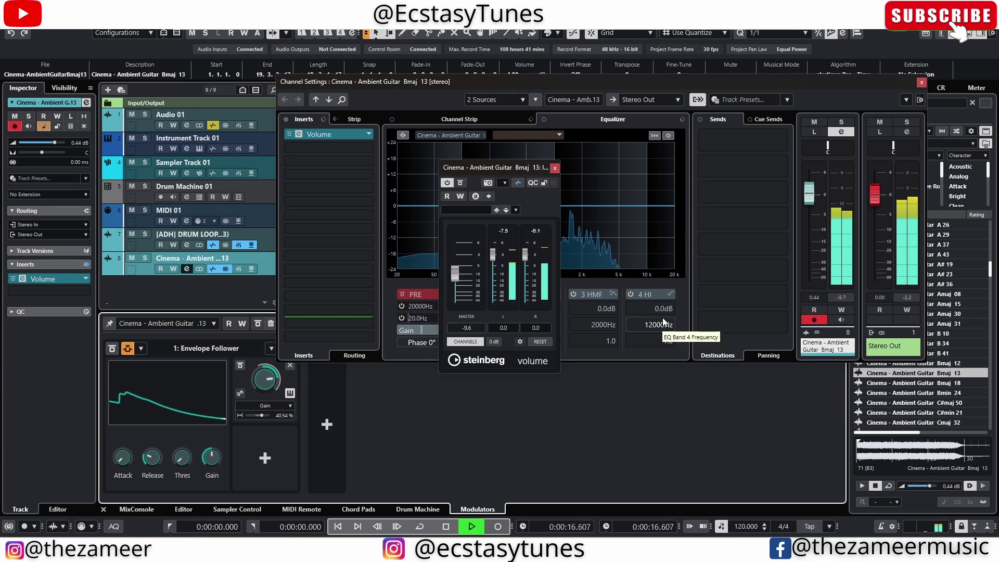
{"action": "key", "text": "space"}
{"action": "key", "text": "space"}
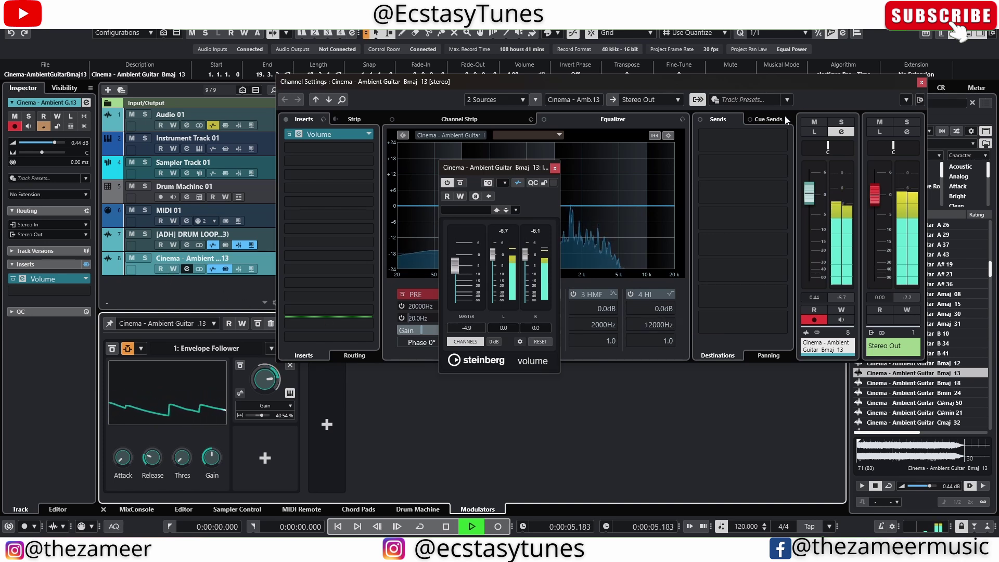
{"action": "key", "text": "space"}
- Compare playback with the guitar's Envelope Follower bypassed and with it active
{"action": "left_click", "coordinate": [111, 348]}
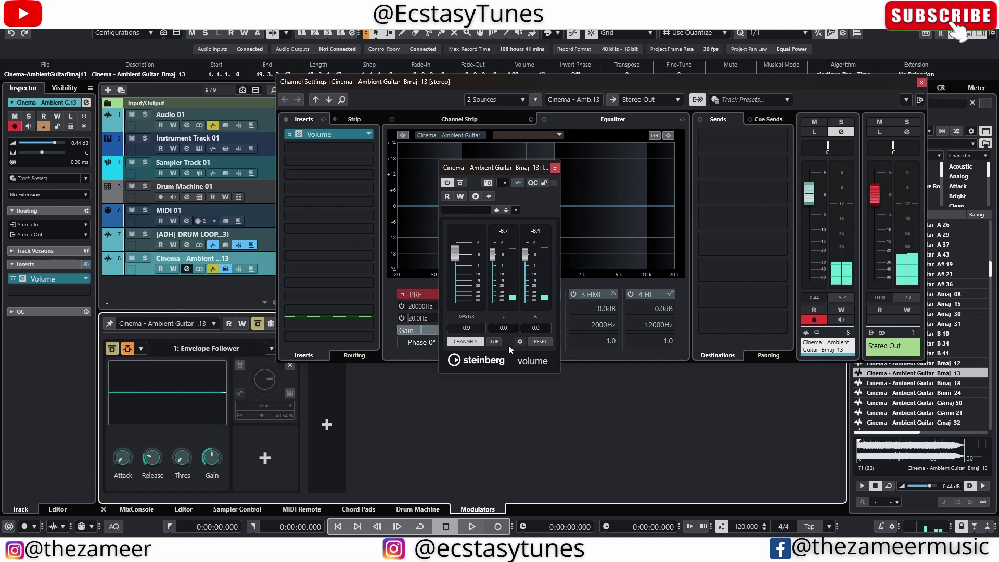
{"action": "key", "text": "space"}
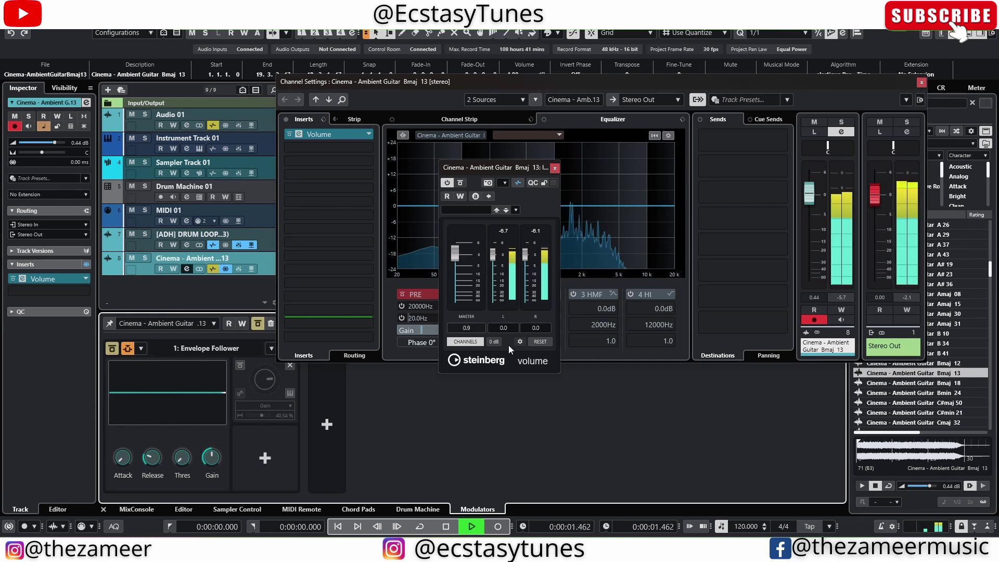
{"action": "key", "text": "space"}
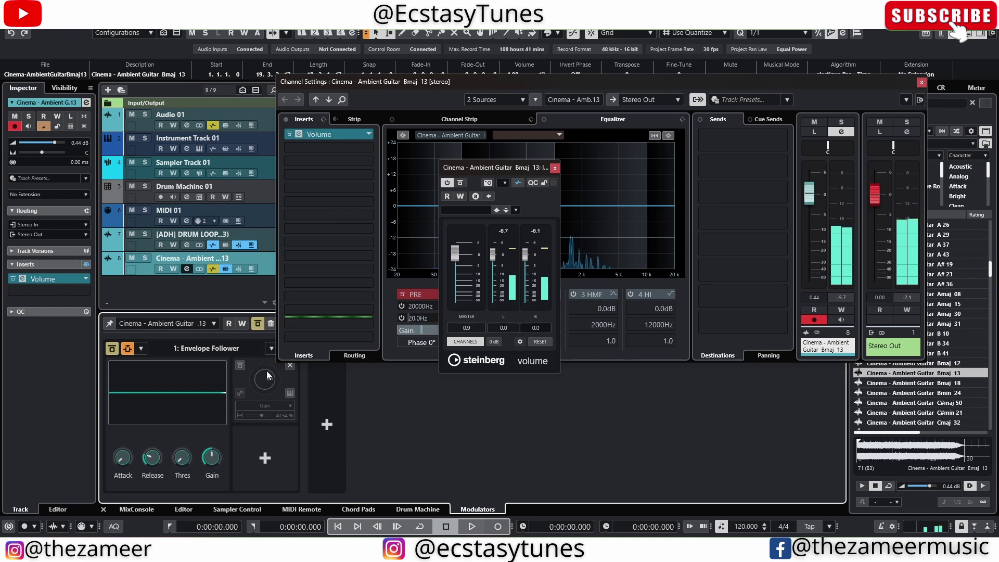
{"action": "left_click", "coordinate": [112, 354]}
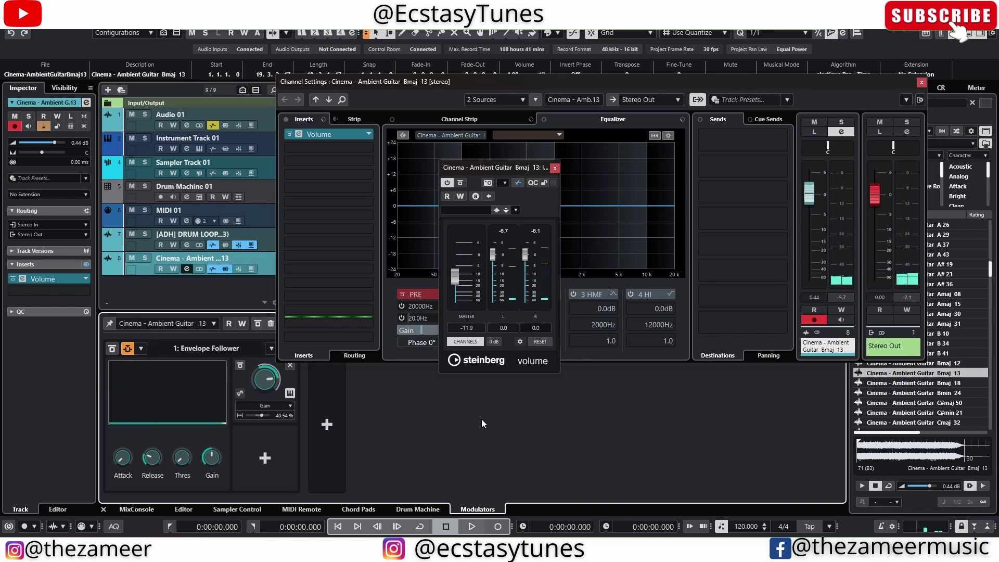
{"action": "key", "text": "space"}
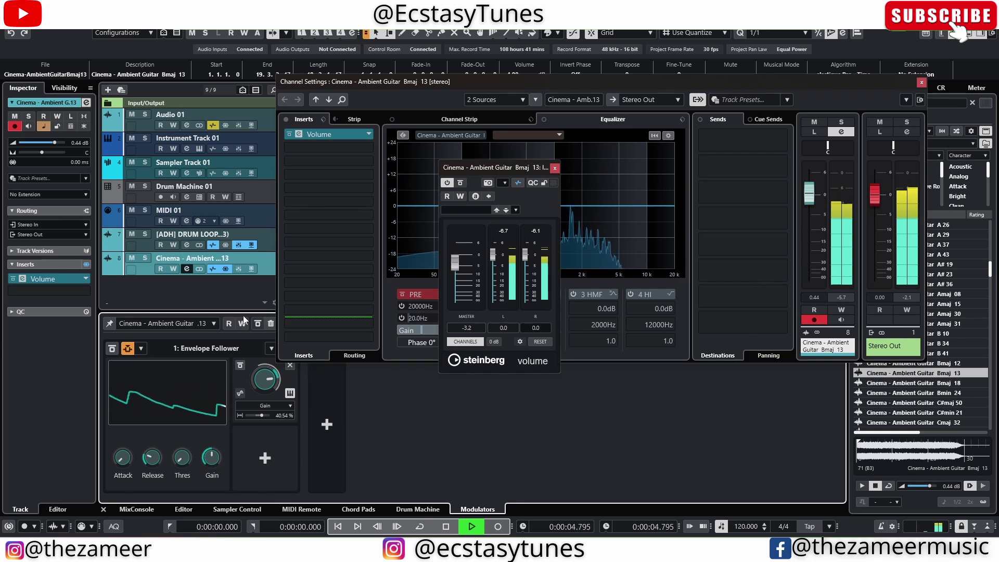
{"action": "key", "text": "space"}
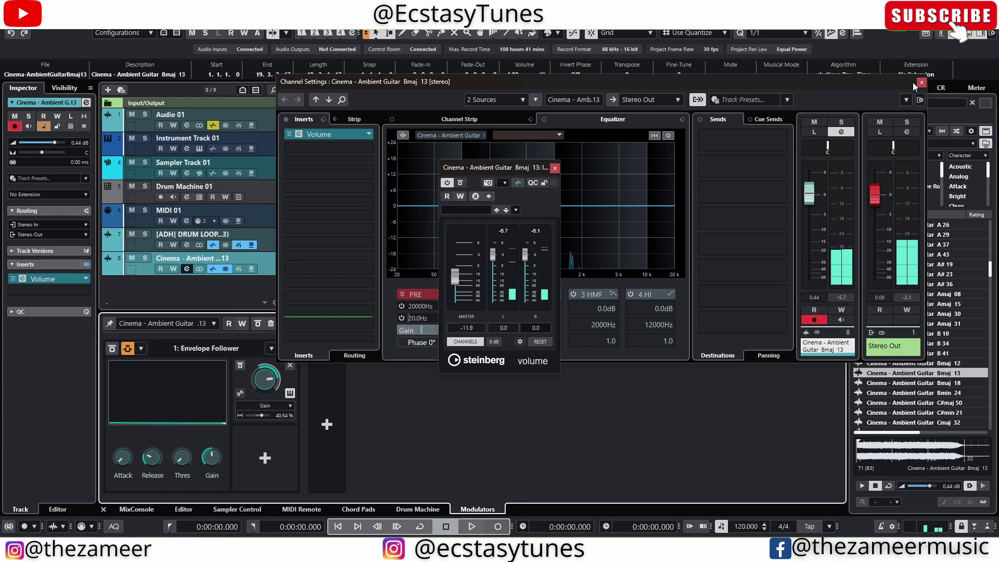
- Open the drum loop's channel settings and switch its side-chain send to the guitar's Envelope Follower to pre-fader
{"action": "left_click", "coordinate": [924, 87]}
{"action": "left_click", "coordinate": [921, 83]}
{"action": "left_click", "coordinate": [261, 236]}
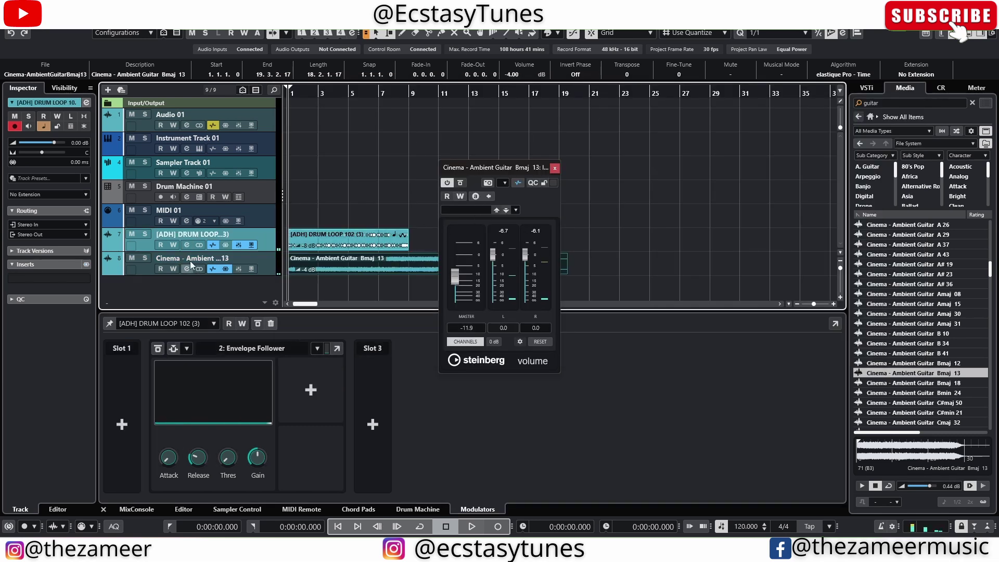
{"action": "left_click", "coordinate": [186, 245]}
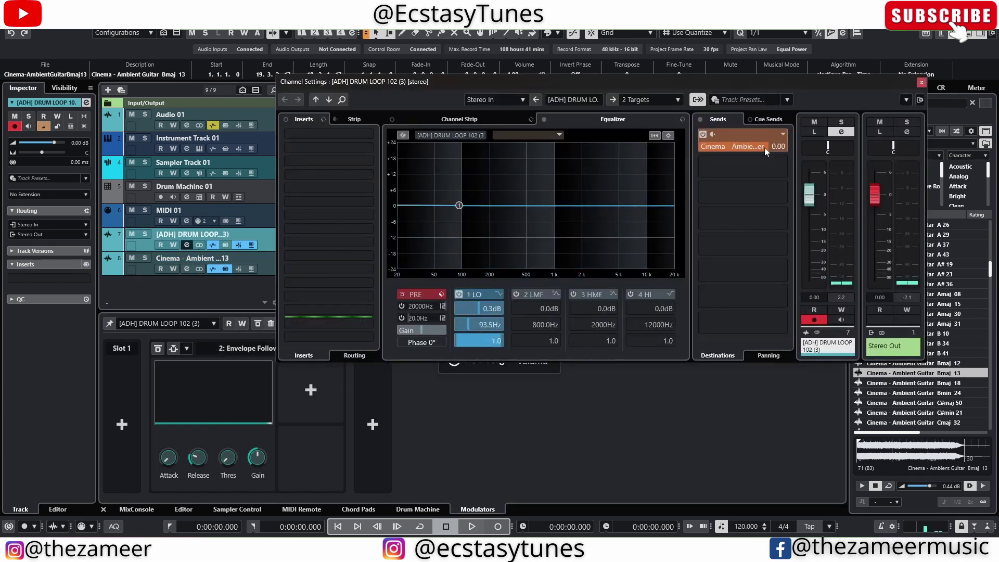
{"action": "left_click", "coordinate": [712, 135]}
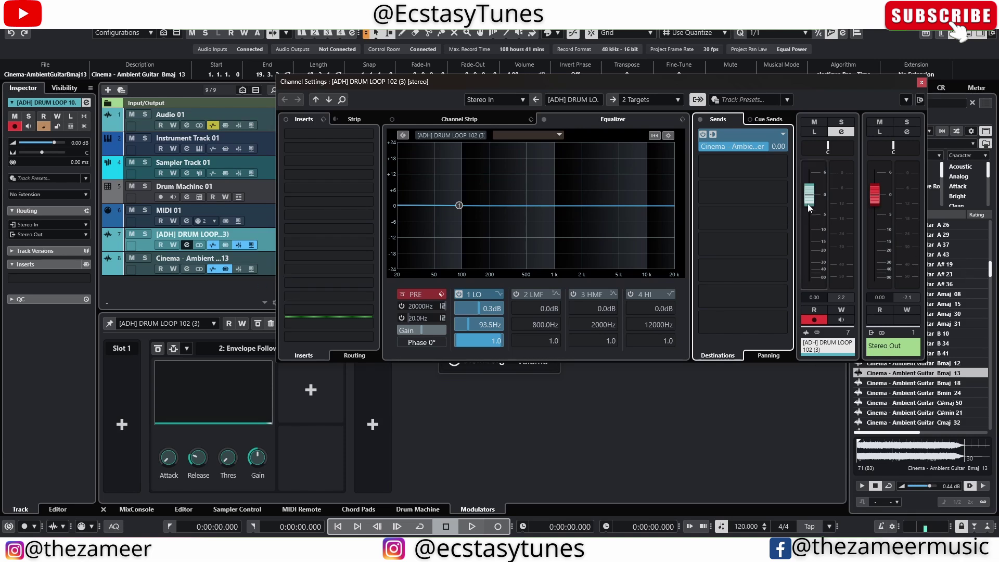
- Lower the drum loop channel's volume fader to -oo dB and play the guitar with the drum loop driving its Envelope Follower
{"action": "left_click_drag", "start_coordinate": [809, 207], "coordinate": [811, 295]}
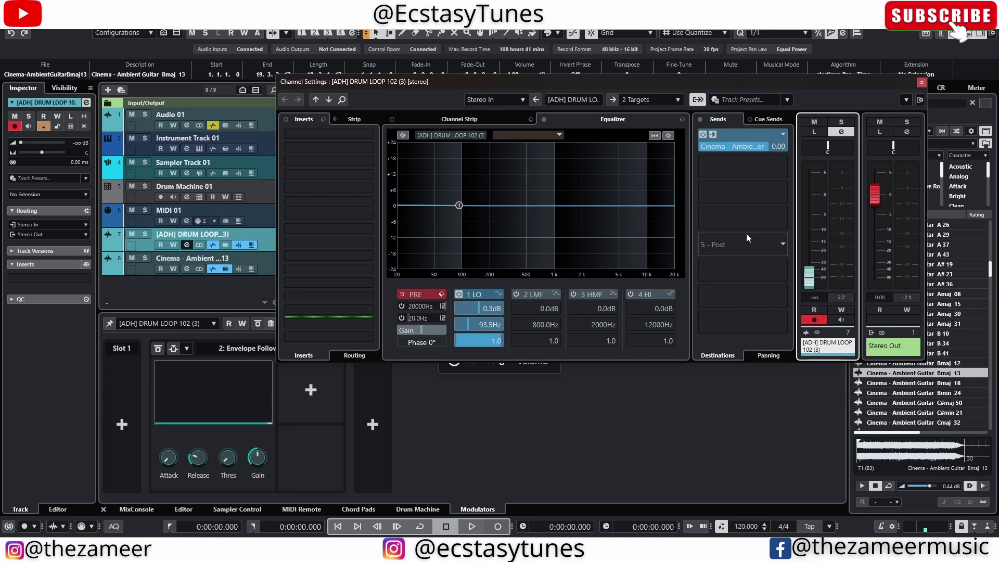
{"action": "key", "text": "space"}
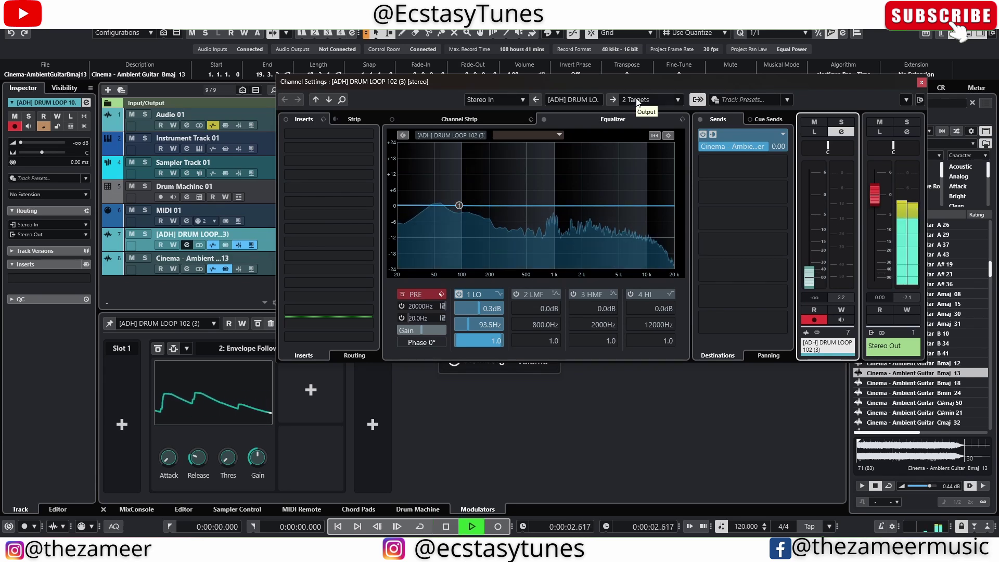
{"action": "left_click_drag", "start_coordinate": [693, 81], "coordinate": [782, 74]}
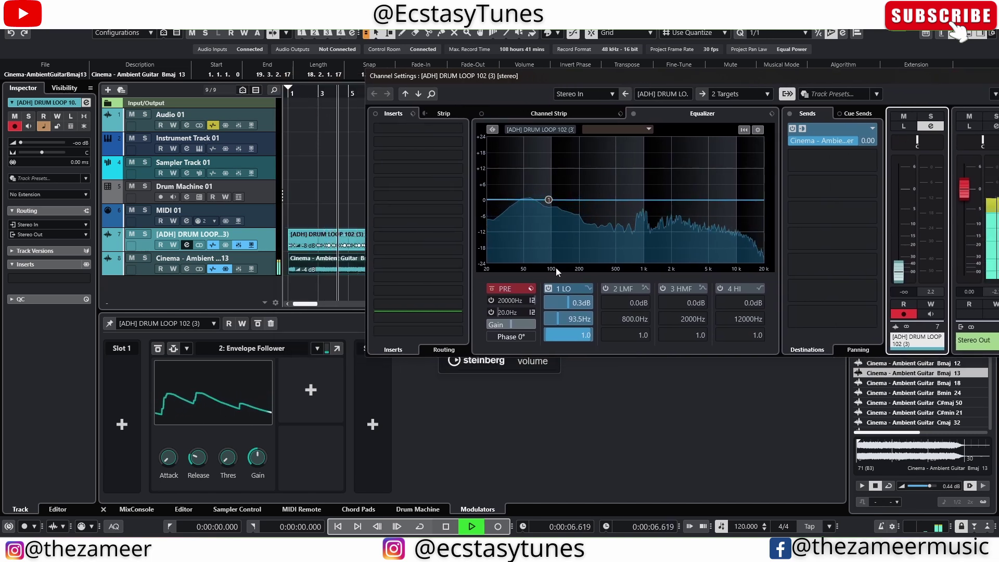
{"action": "key", "text": "space"}
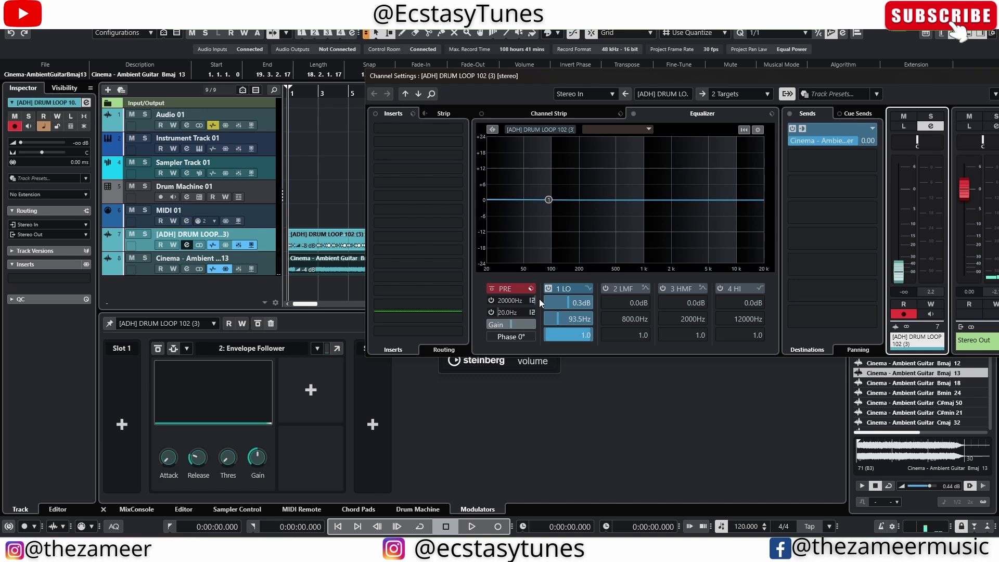
{"action": "left_click", "coordinate": [328, 249]}
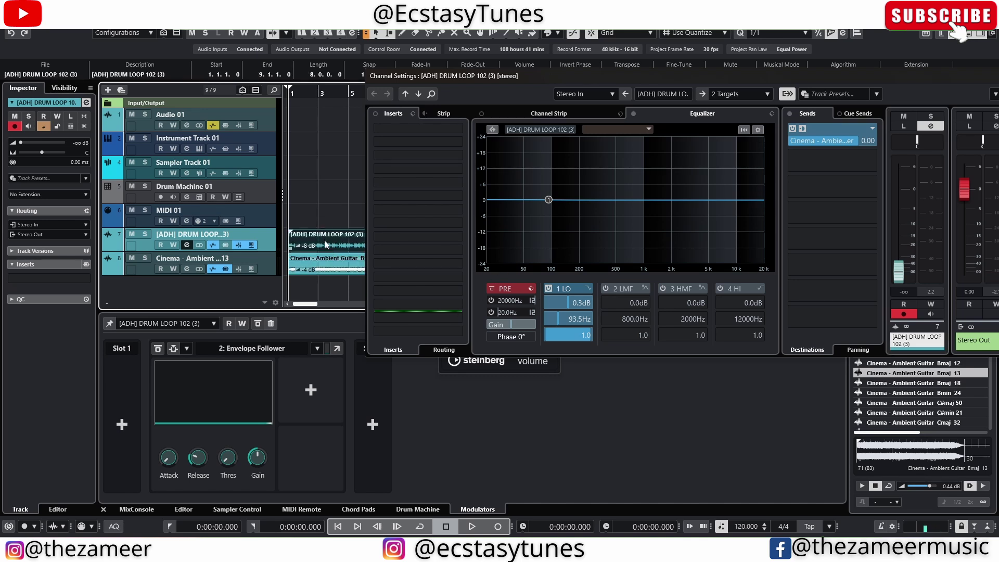
{"action": "left_click", "coordinate": [333, 270]}
{"action": "key", "text": "space"}
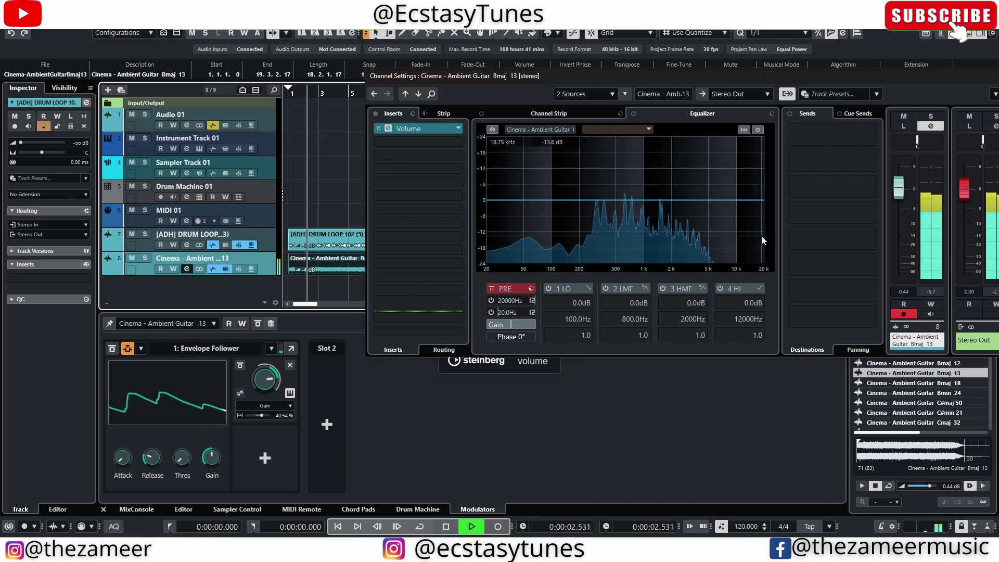
{"action": "key", "text": "space"}
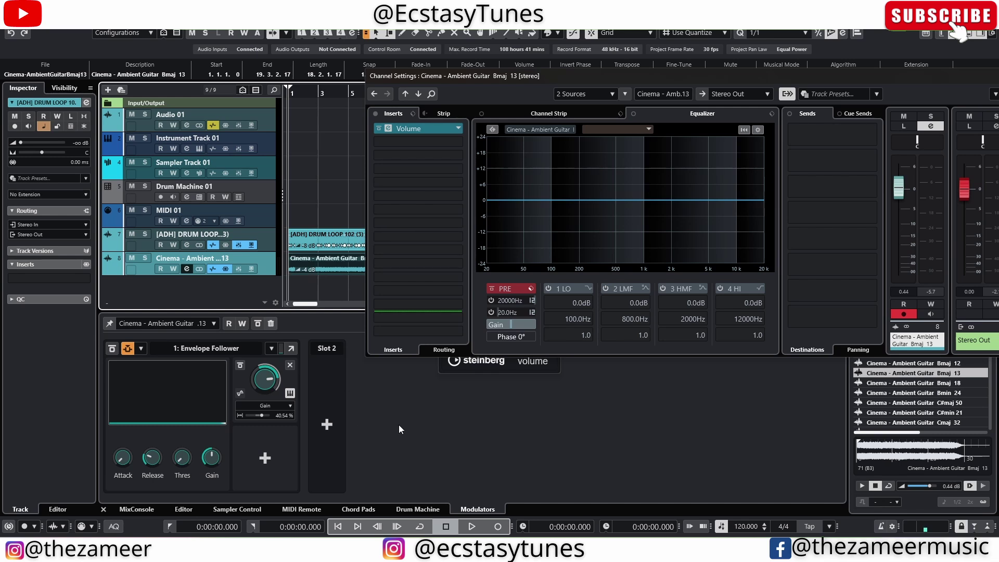
- Add a Shaper modulator in slot 2 of the ambient guitar track, close the Volume plug-in, and reshape the curve with two extra points
{"action": "left_click", "coordinate": [324, 422]}
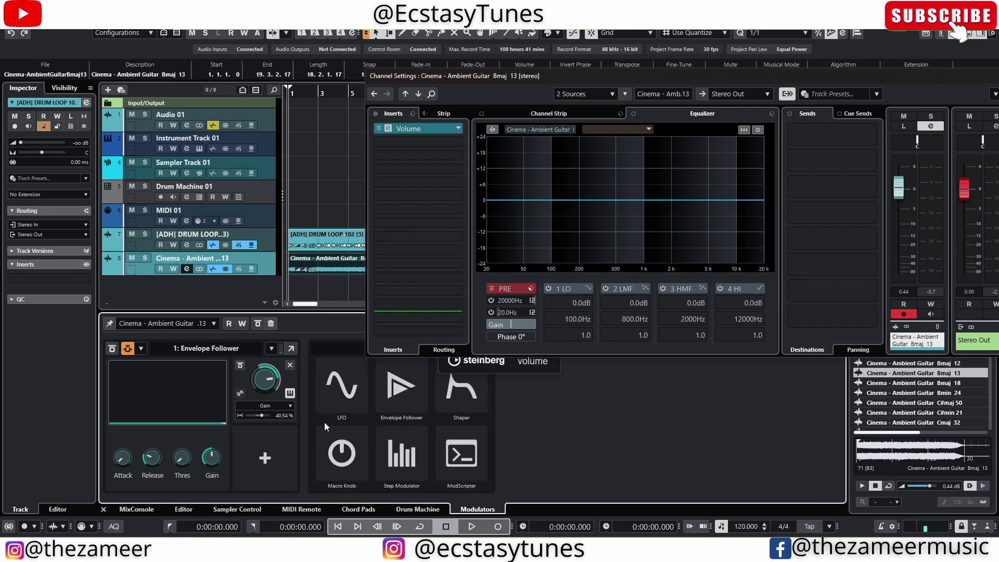
{"action": "left_click", "coordinate": [474, 396]}
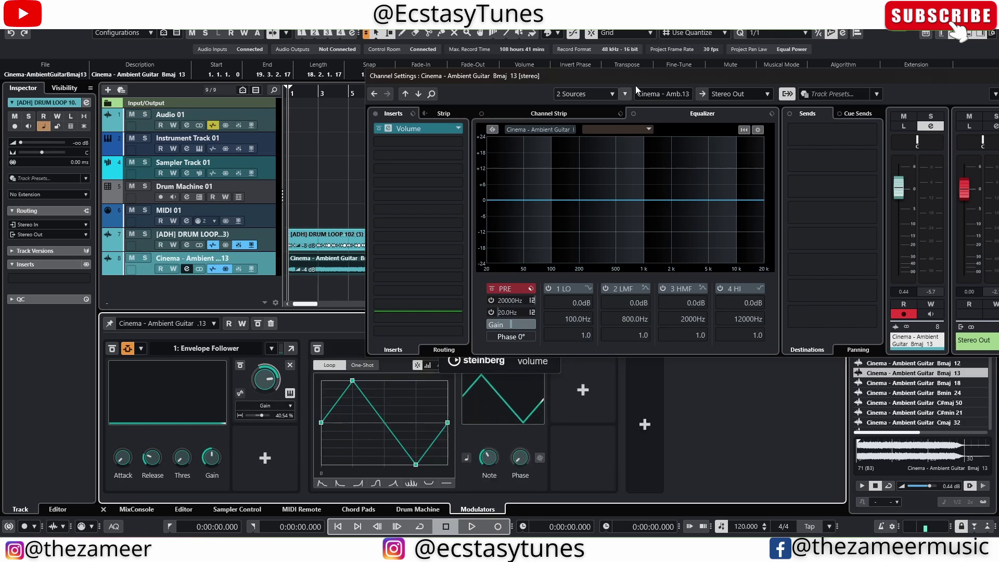
{"action": "left_click_drag", "start_coordinate": [635, 86], "coordinate": [420, 259]}
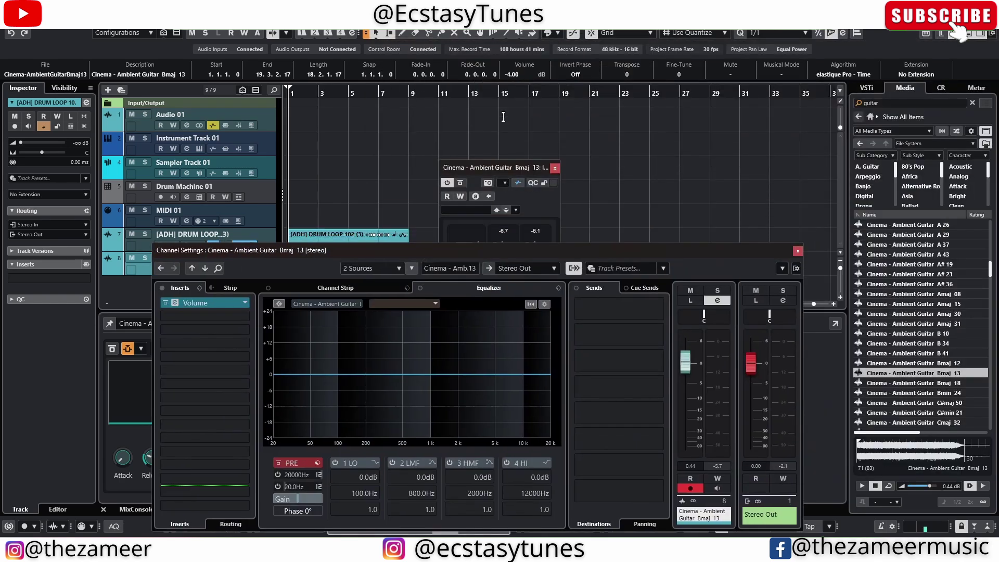
{"action": "left_click", "coordinate": [554, 168]}
{"action": "left_click_drag", "start_coordinate": [553, 251], "coordinate": [702, 38]}
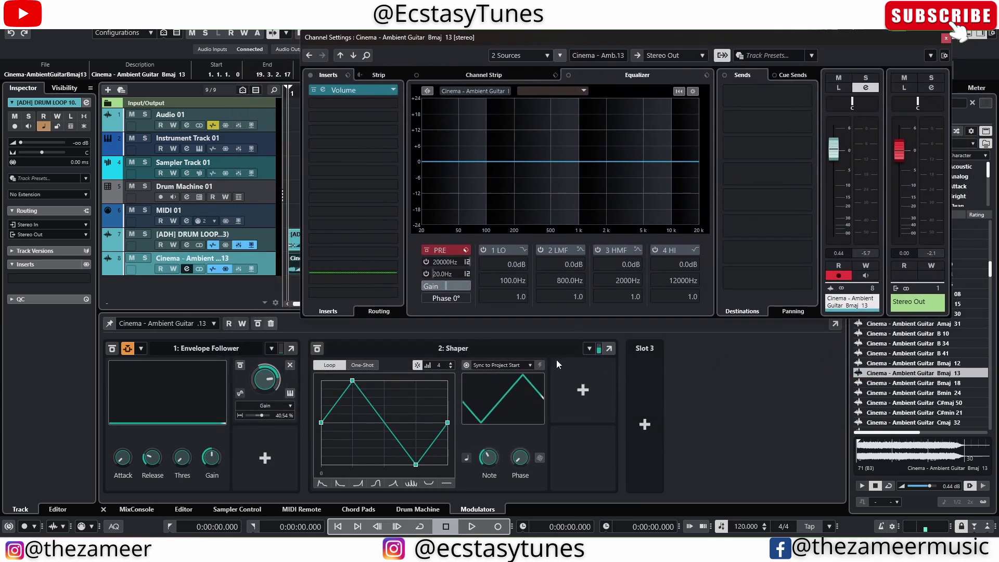
{"action": "left_click", "coordinate": [382, 419]}
{"action": "left_click_drag", "start_coordinate": [383, 419], "coordinate": [352, 395]}
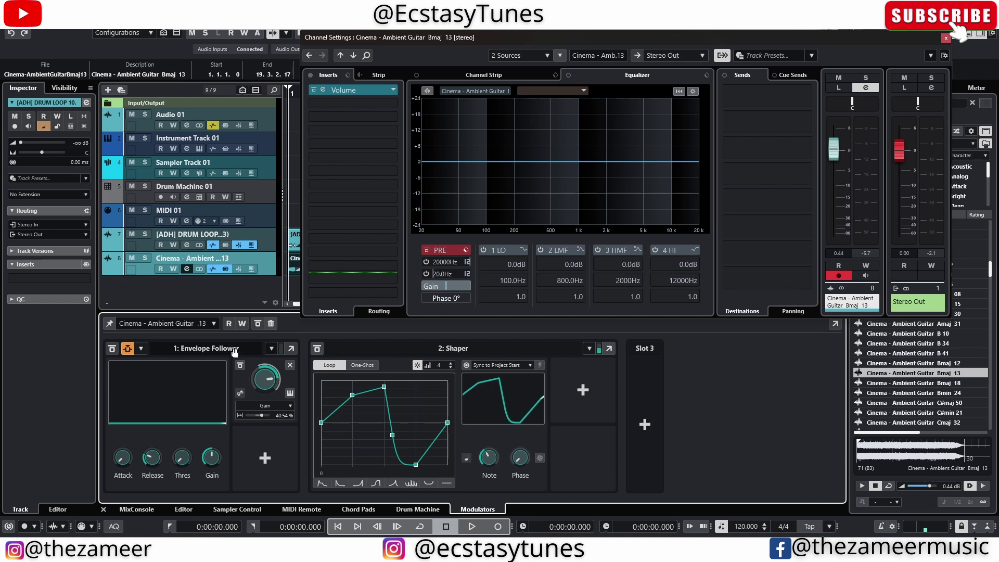
- Remove the Envelope Follower modulator from slot 1 of the ambient guitar track and briefly play the guitar
{"action": "left_click", "coordinate": [271, 348]}
{"action": "left_click", "coordinate": [296, 362]}
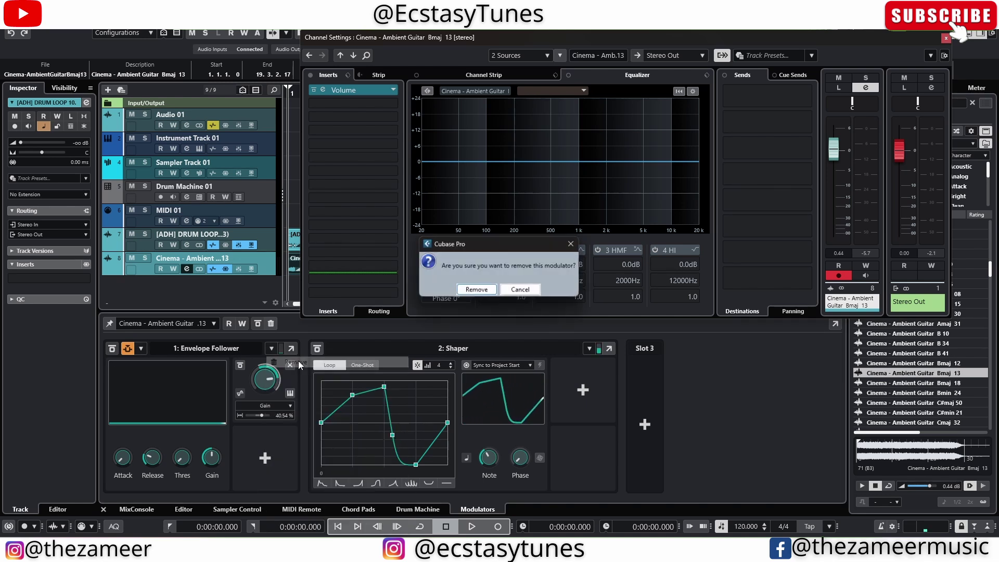
{"action": "key", "text": "Return"}
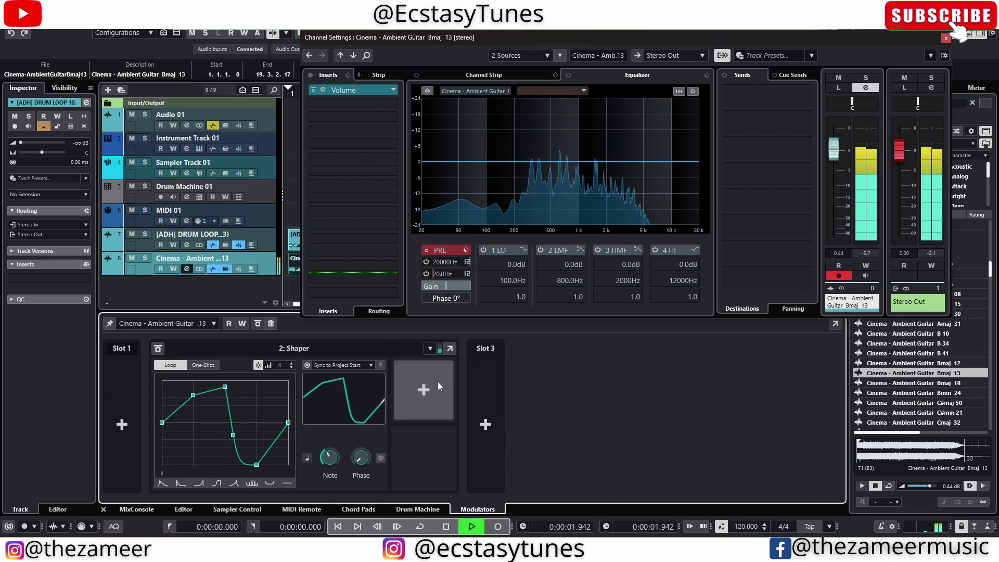
{"action": "key", "text": "space"}
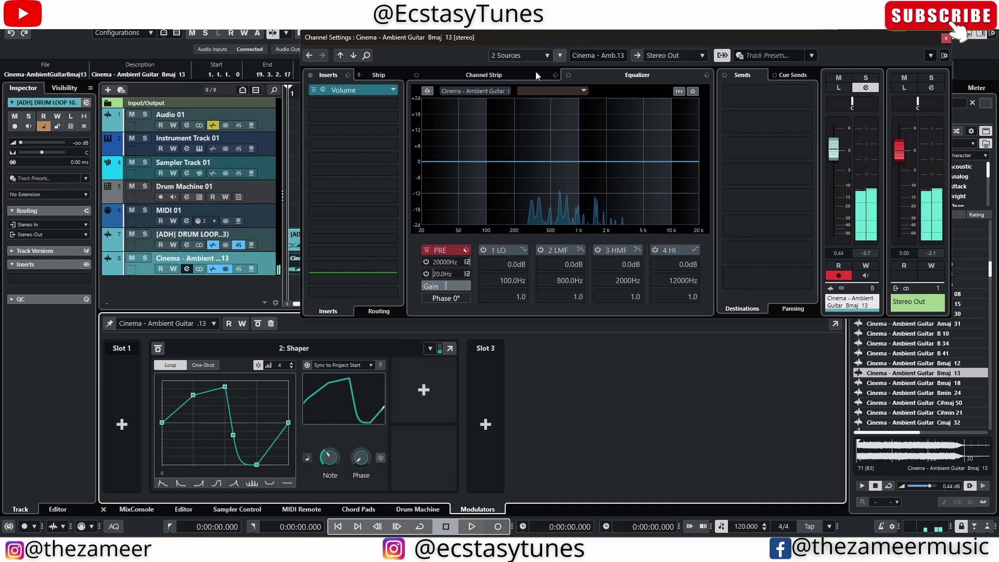
- Open the guitar's Volume insert, connect the Shaper to its master gain, and play the guitar with the modulation active
{"action": "left_click", "coordinate": [348, 91]}
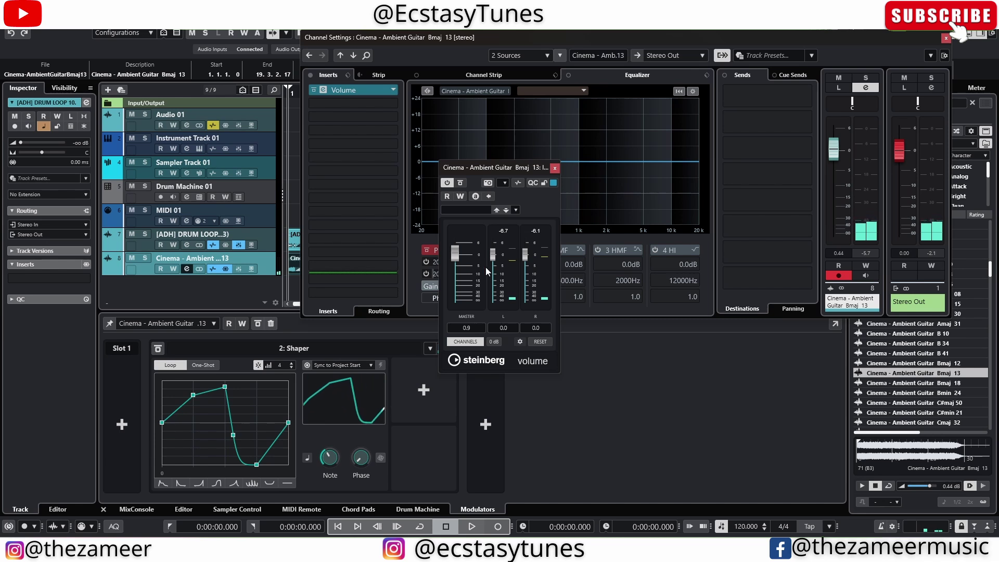
{"action": "key", "text": "space"}
{"action": "key", "text": "space"}
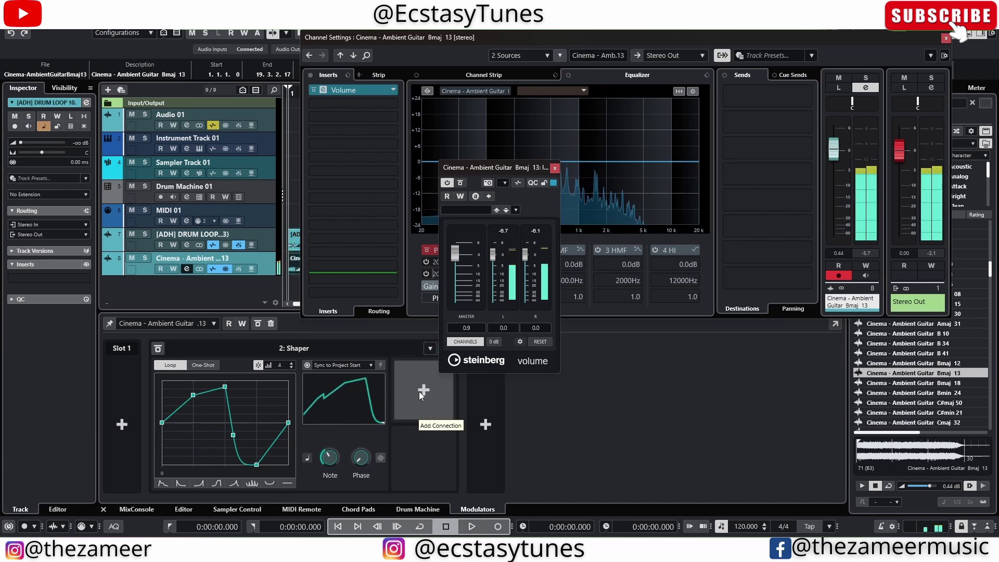
{"action": "left_click", "coordinate": [419, 391]}
{"action": "left_click", "coordinate": [455, 258]}
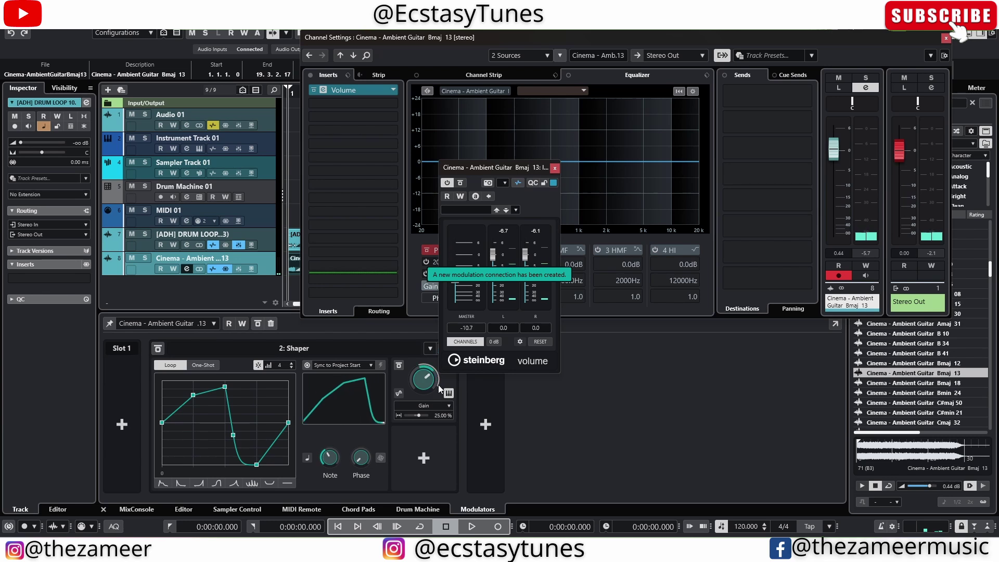
{"action": "key", "text": "space"}
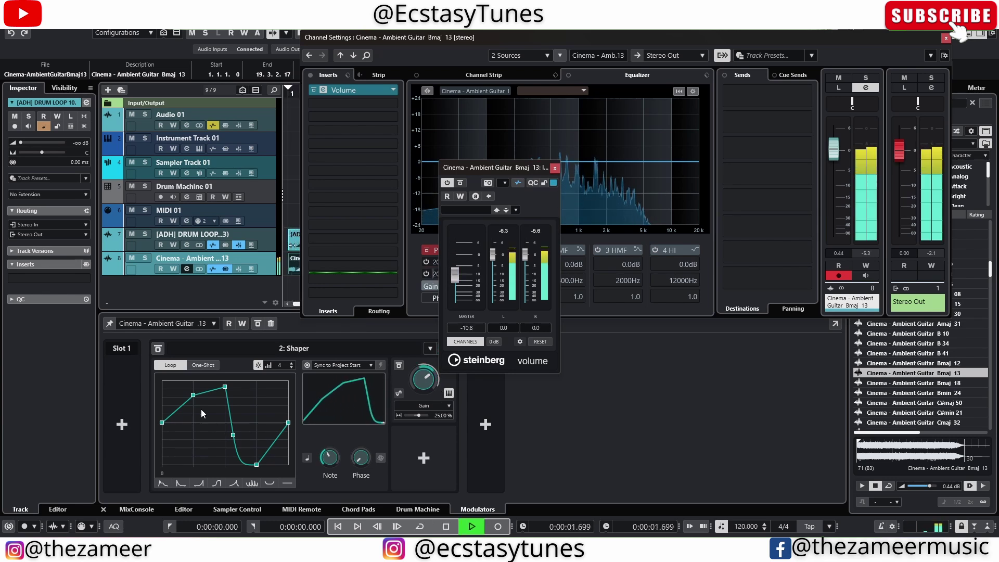
- Reshape the Shaper curve with its second point at the bottom and its start, middle peak and end near the top, then audition it
{"action": "left_click_drag", "start_coordinate": [193, 395], "coordinate": [193, 464]}
{"action": "key", "text": "space"}
{"action": "left_click_drag", "start_coordinate": [225, 386], "coordinate": [233, 378]}
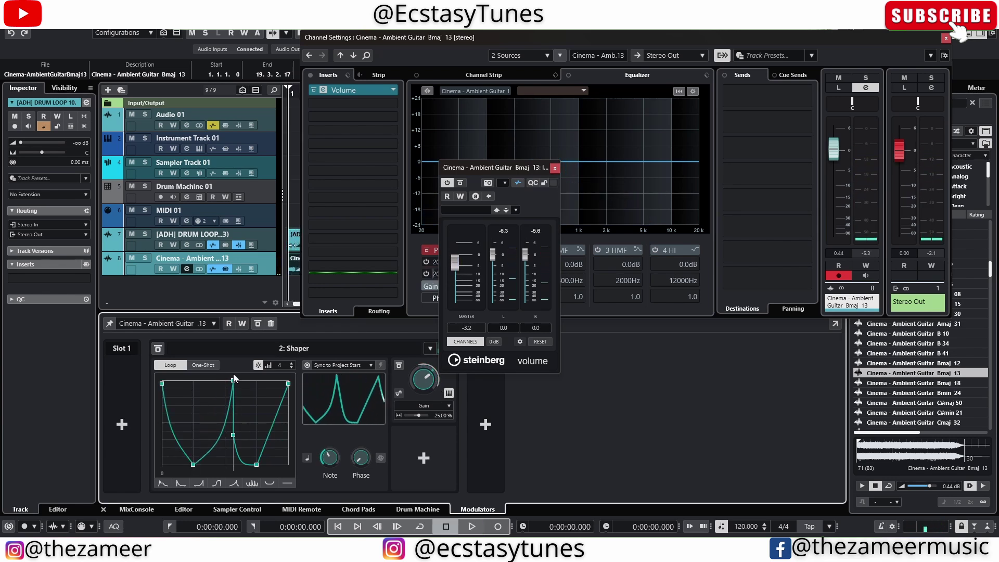
{"action": "key", "text": "space"}
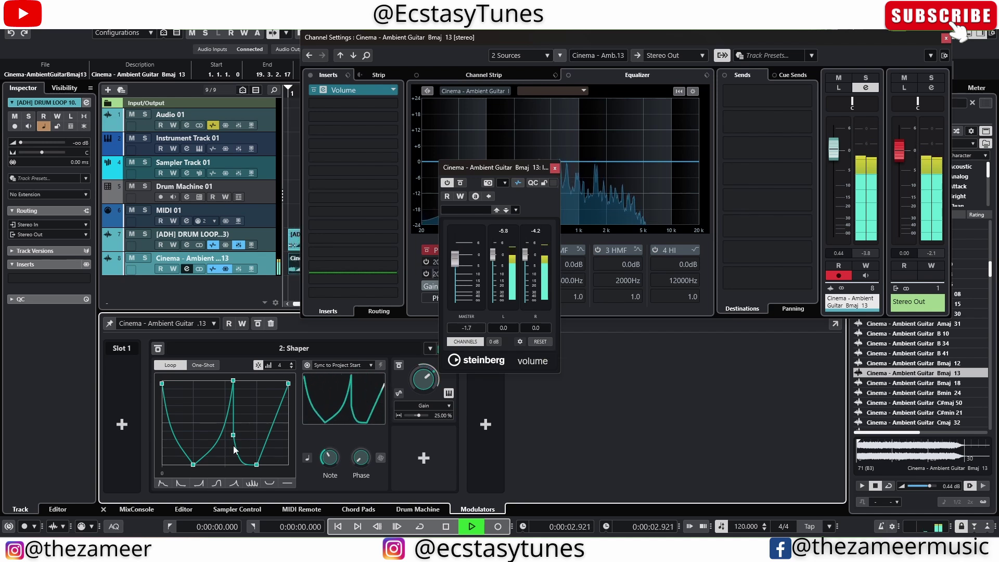
{"action": "key", "text": "space"}
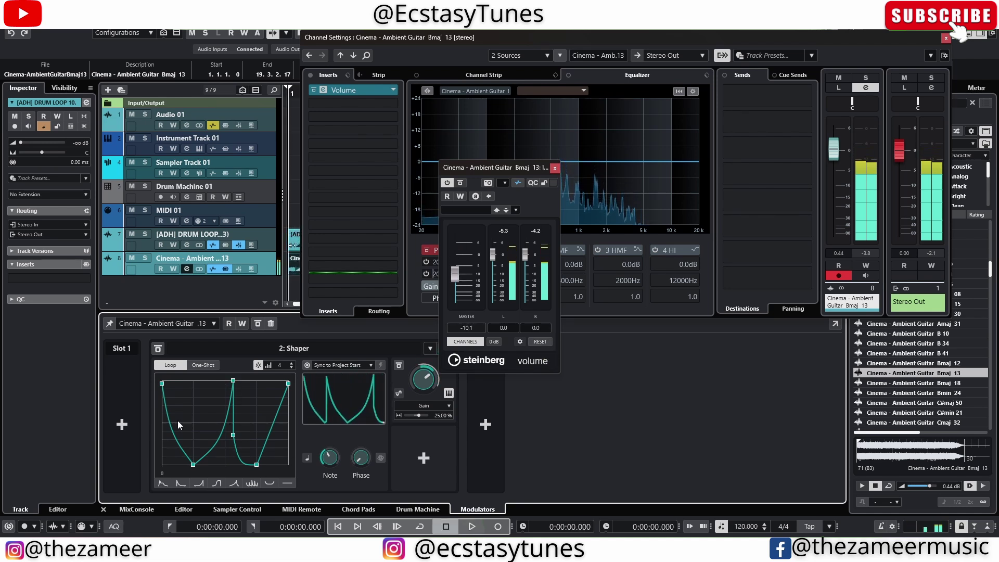